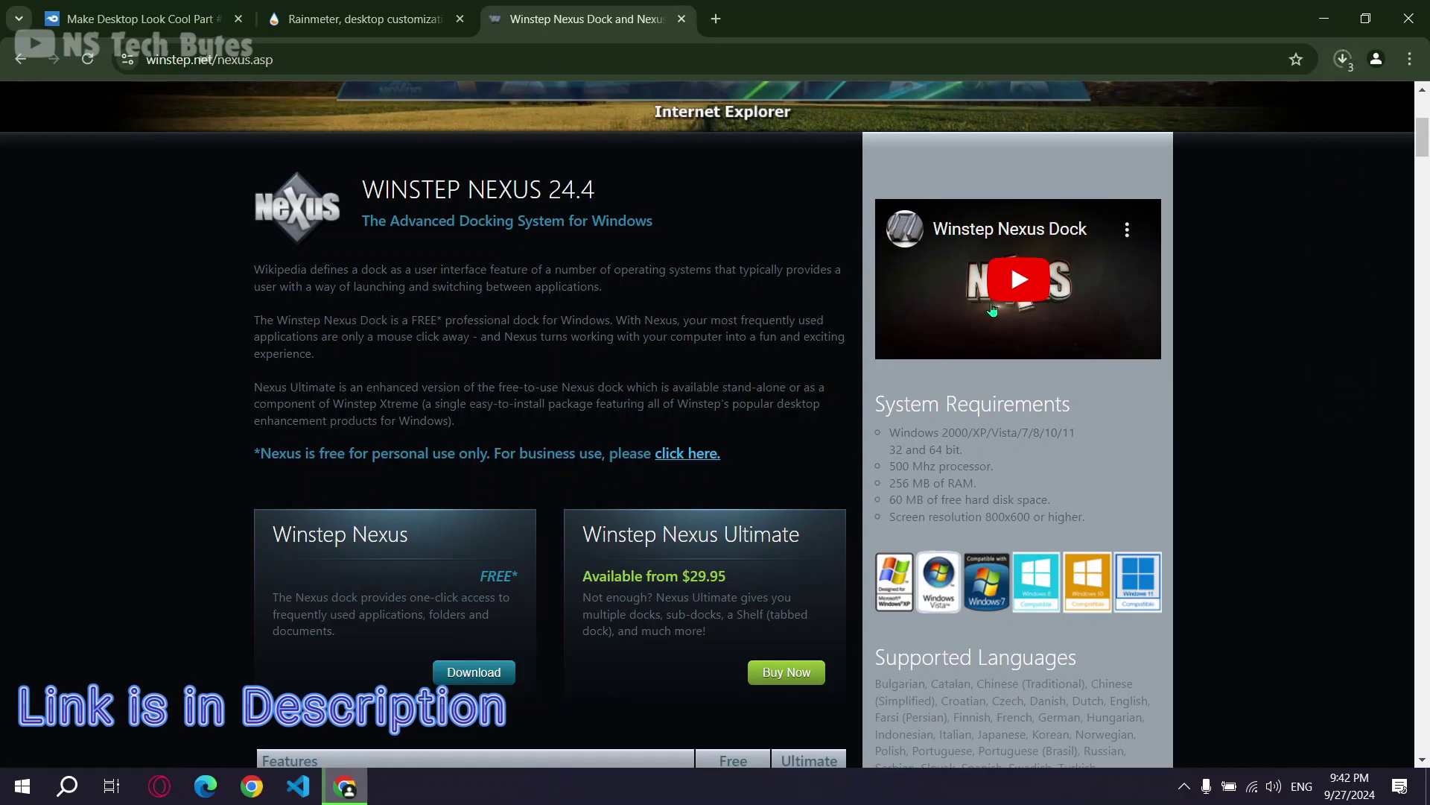
Check the browser's recent download history, and open the Downloads folder in File Explorer.
click(1343, 61)
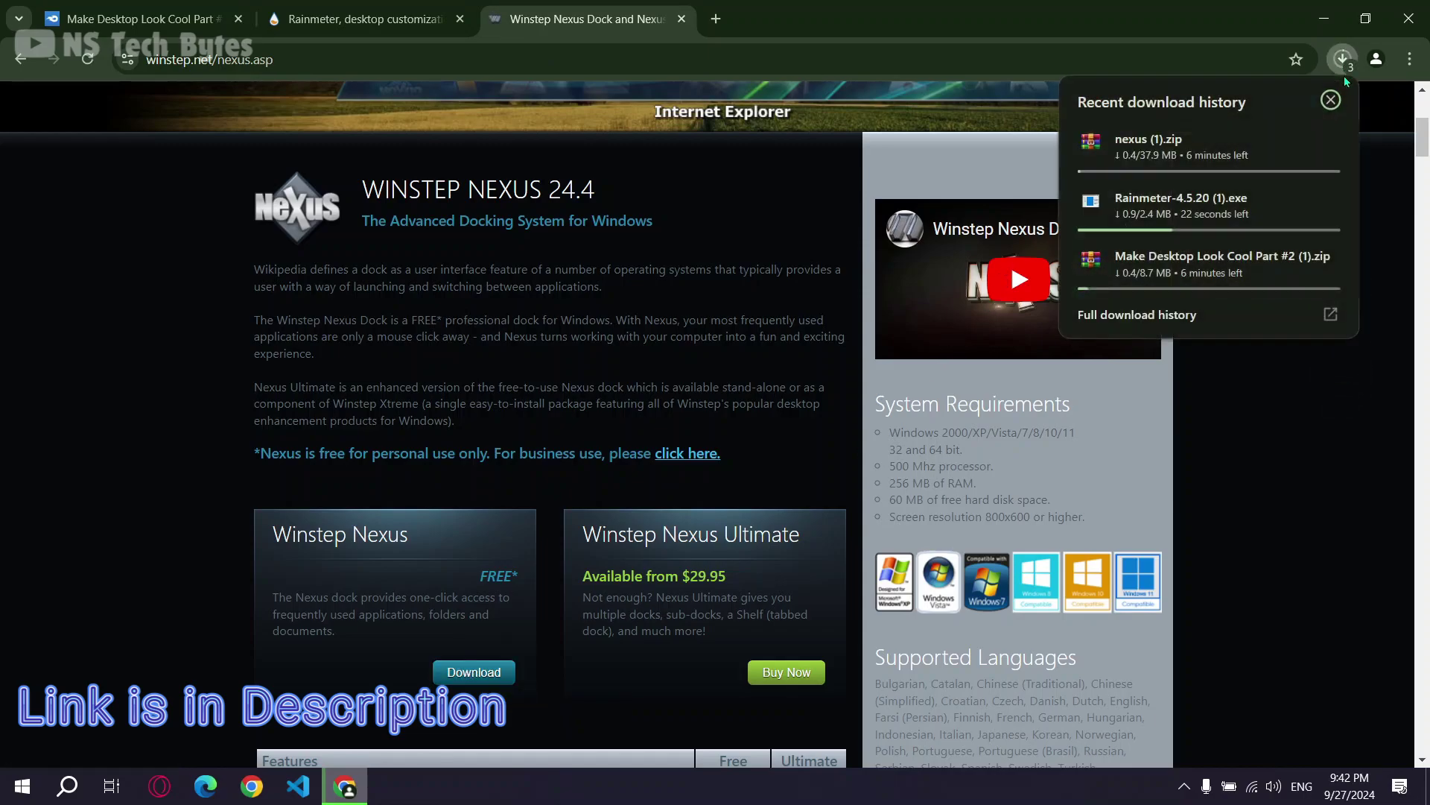
click(1301, 365)
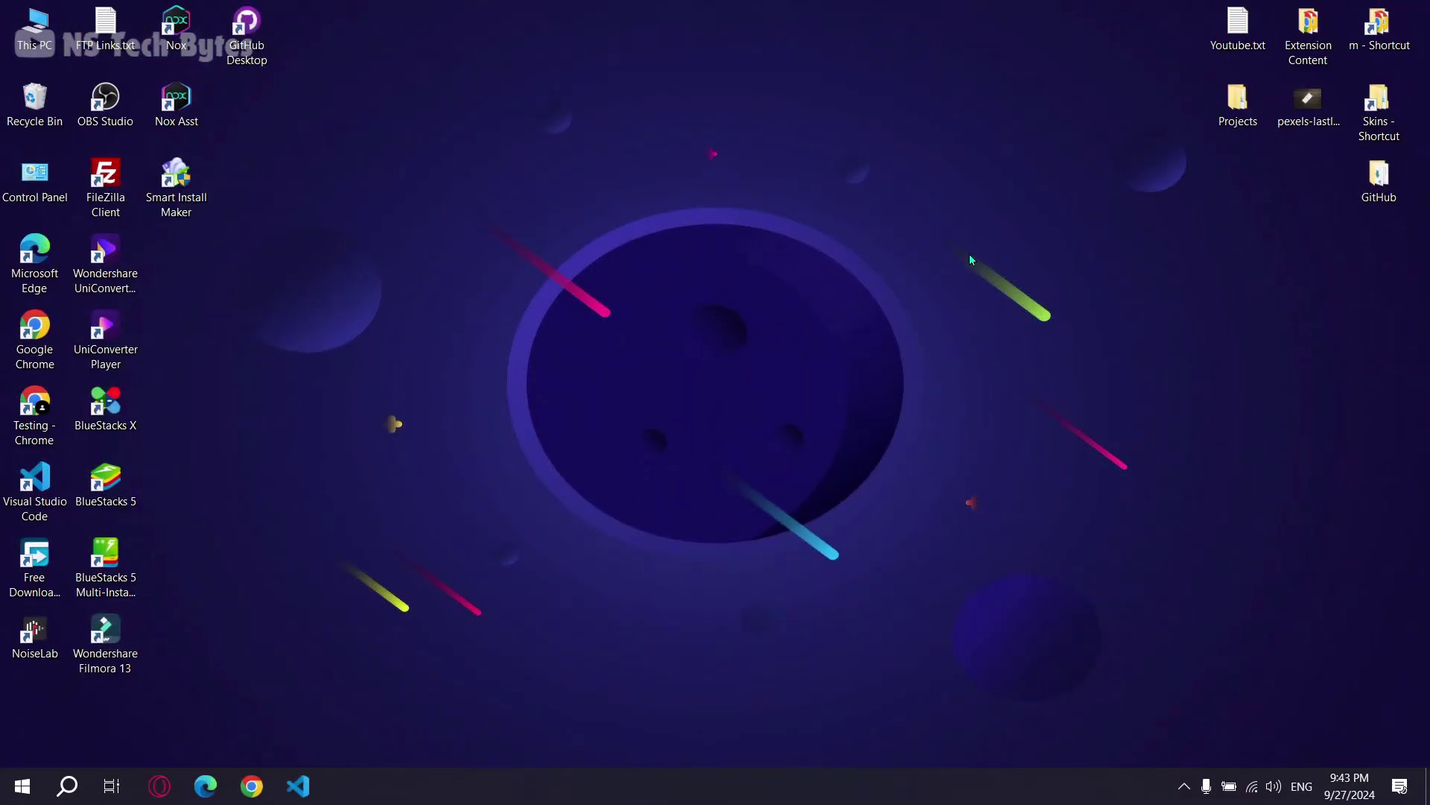
double_click(32, 29)
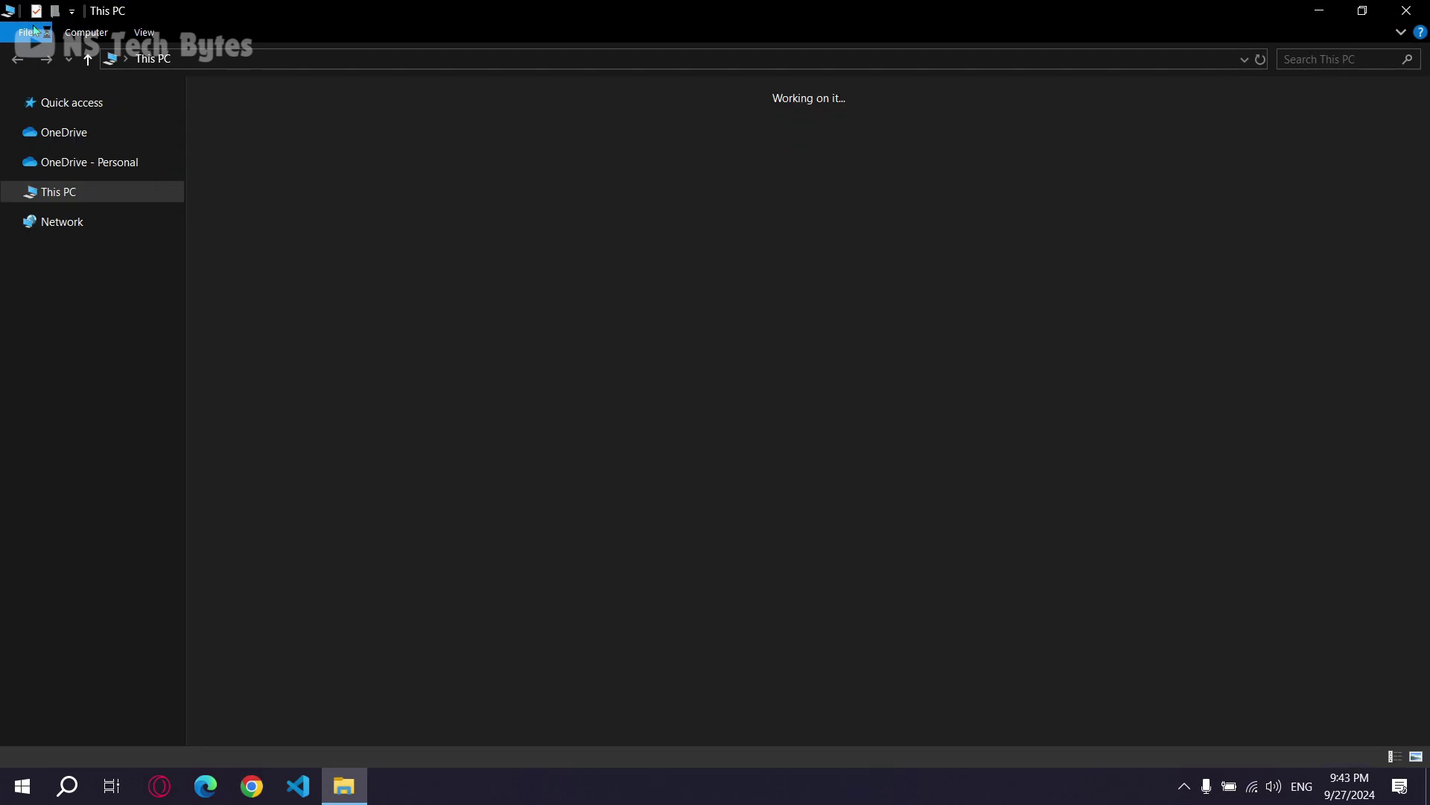
double_click(983, 133)
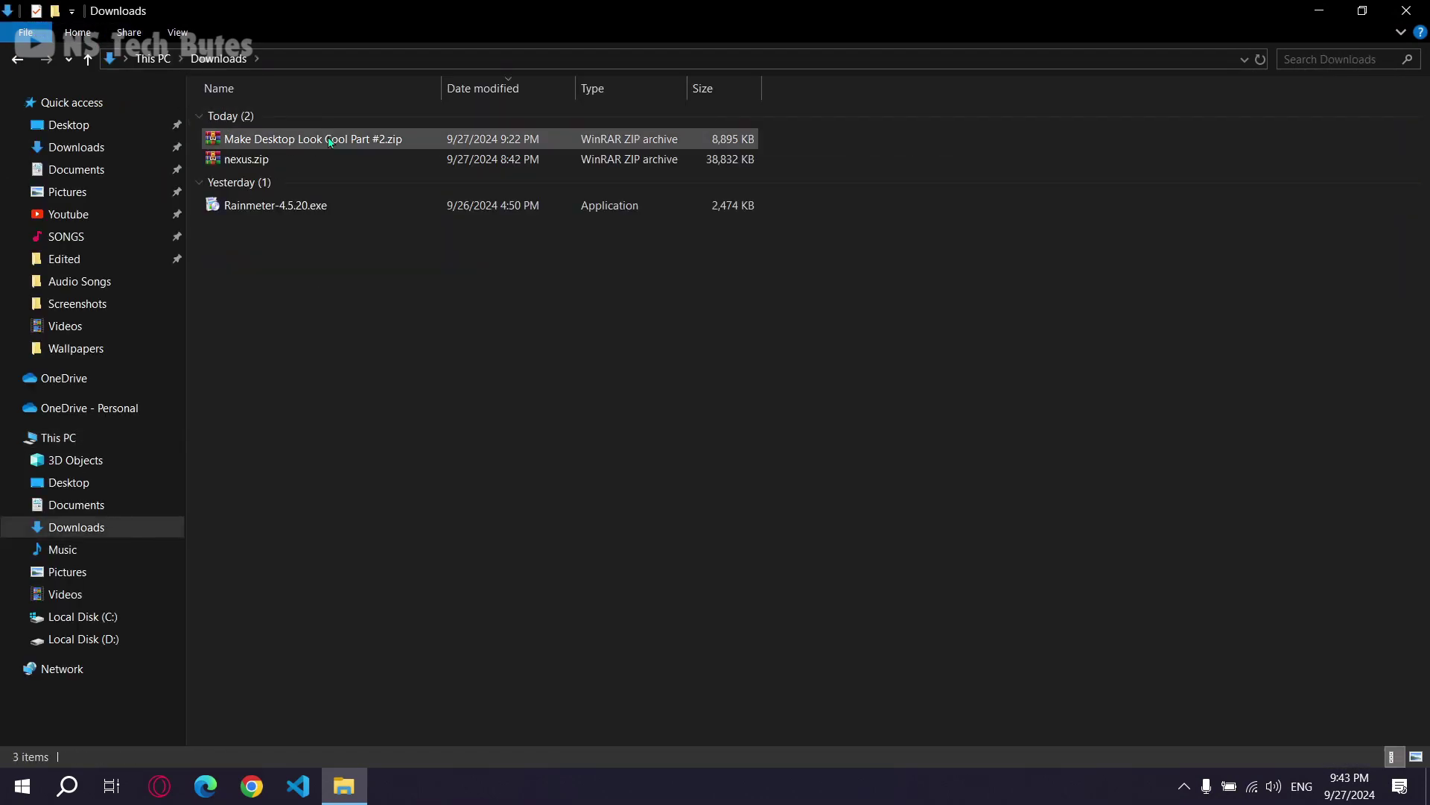
Extract Make Desktop Look Cool Part #2.zip into its own folder in Downloads.
drag(319, 261, 363, 133)
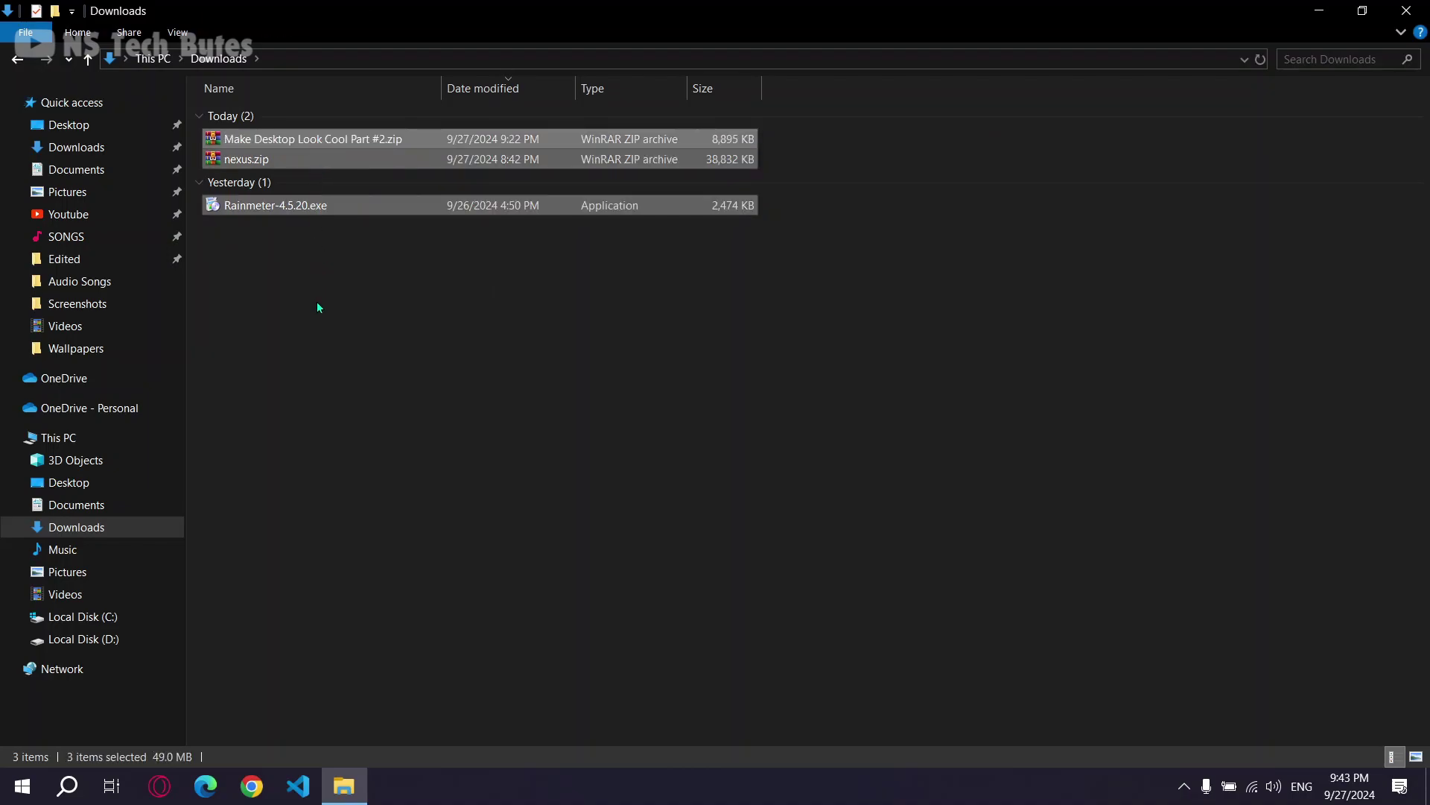
click(317, 307)
click(297, 140)
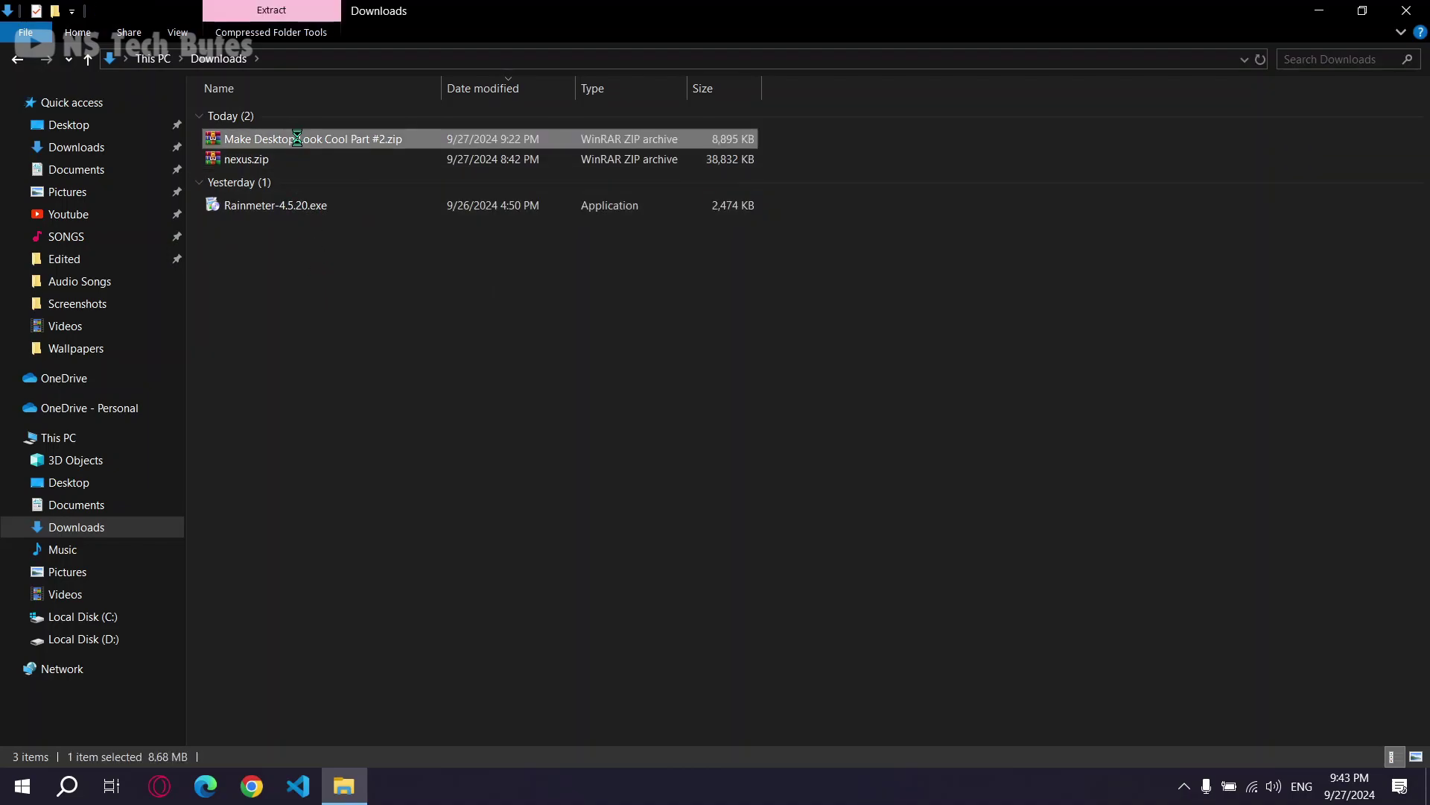
right_click(298, 140)
click(356, 266)
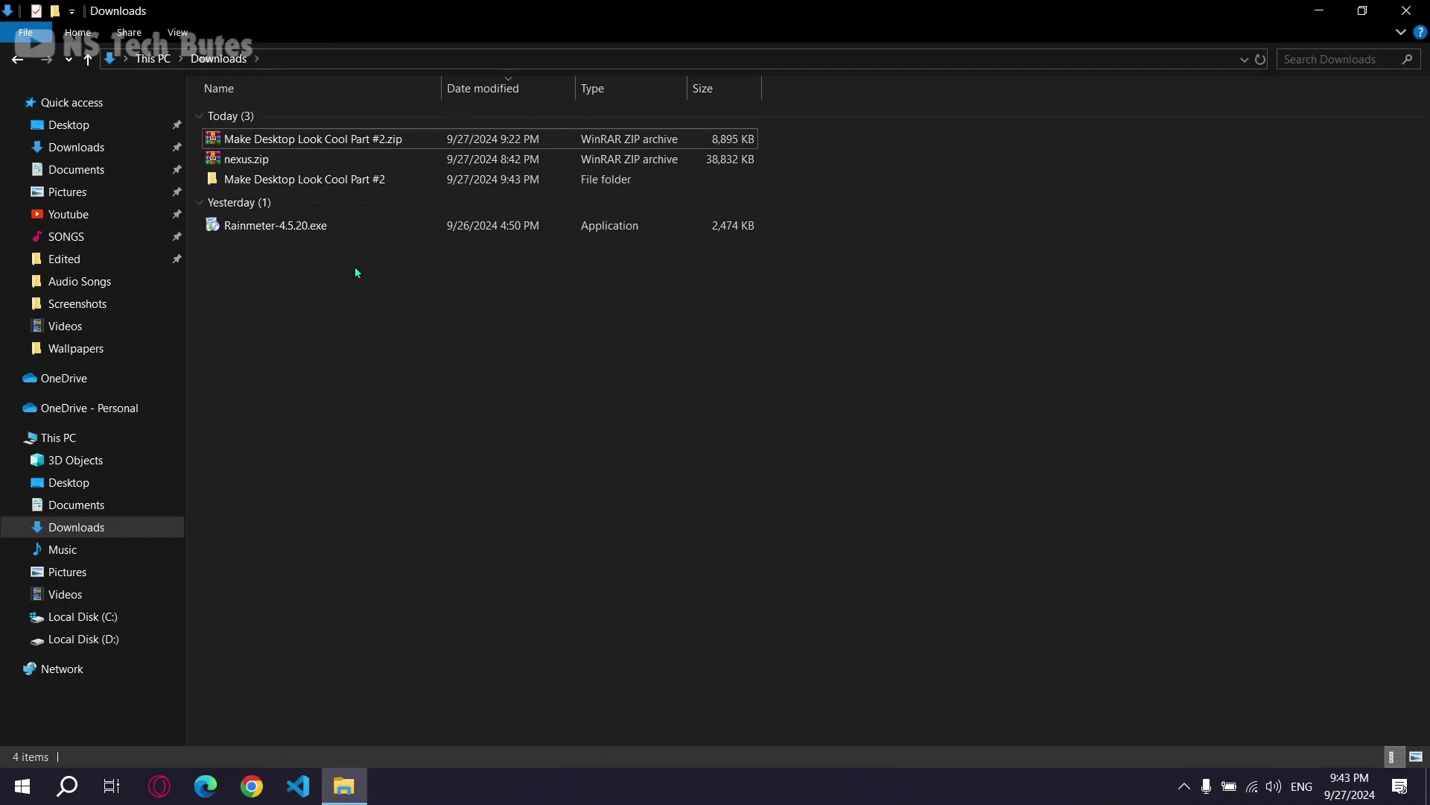
Set Wallpaper.jpg from the extracted folder's Wallpaper subfolder as the desktop background and show the desktop.
double_click(333, 180)
double_click(270, 159)
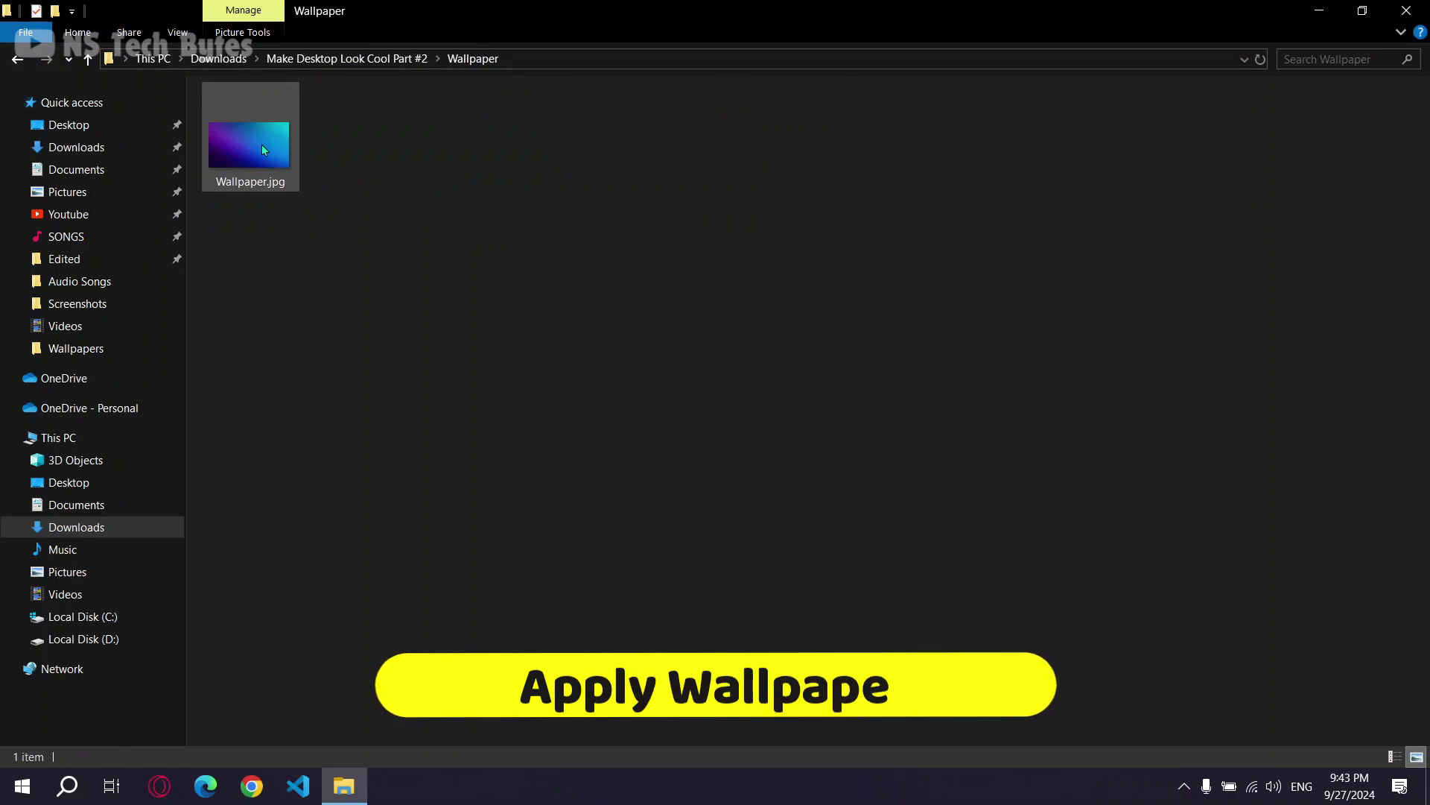
click(262, 149)
right_click(263, 149)
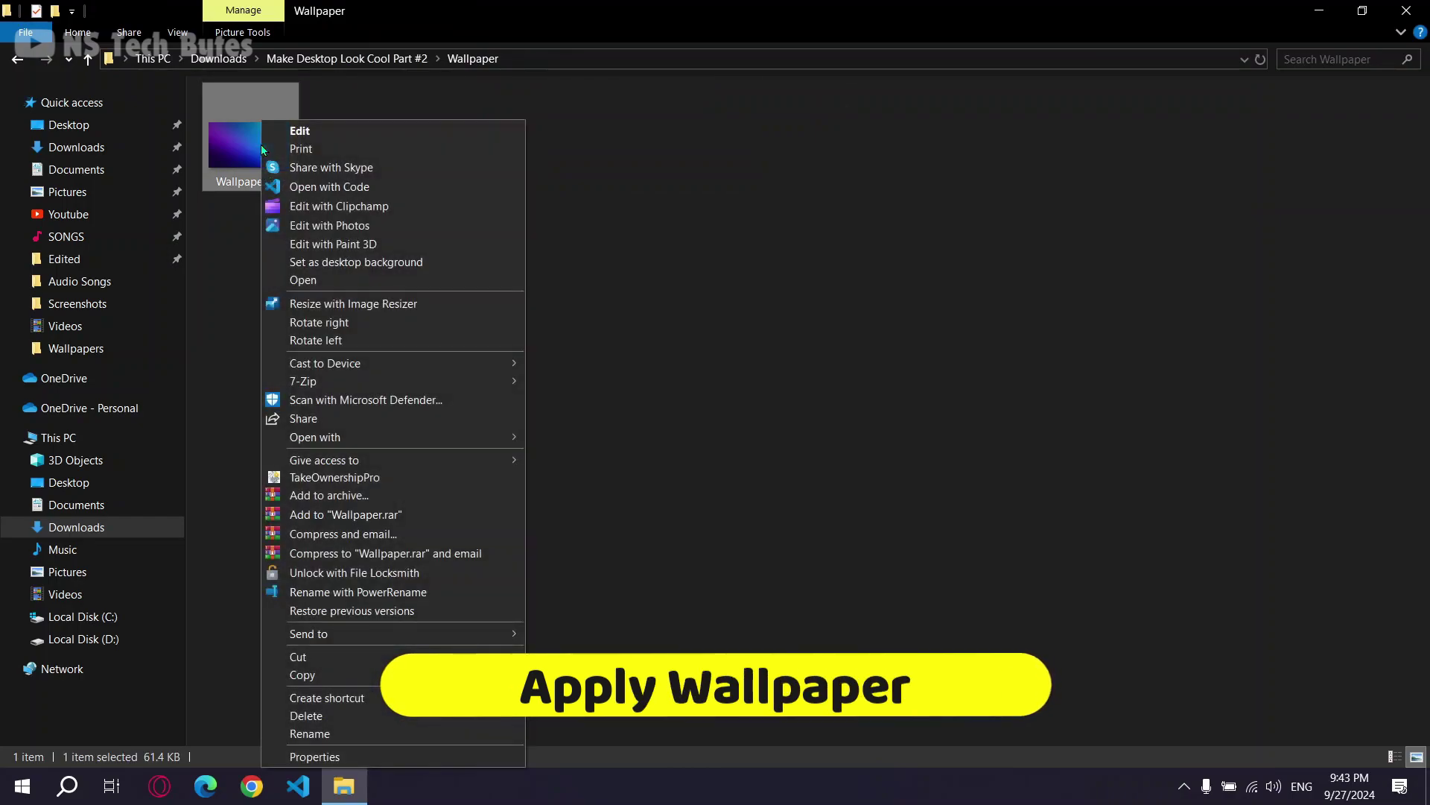
click(307, 262)
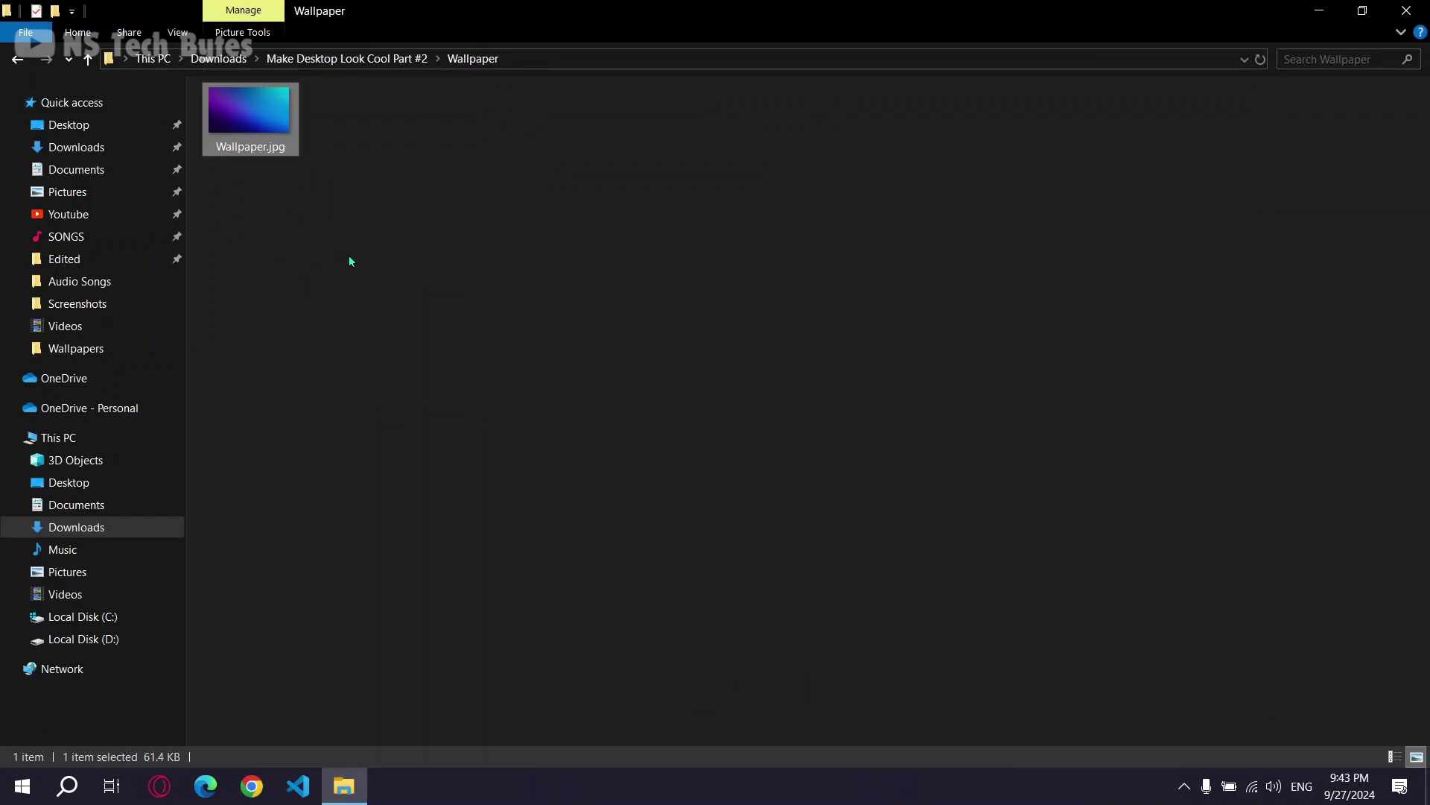
click(1319, 10)
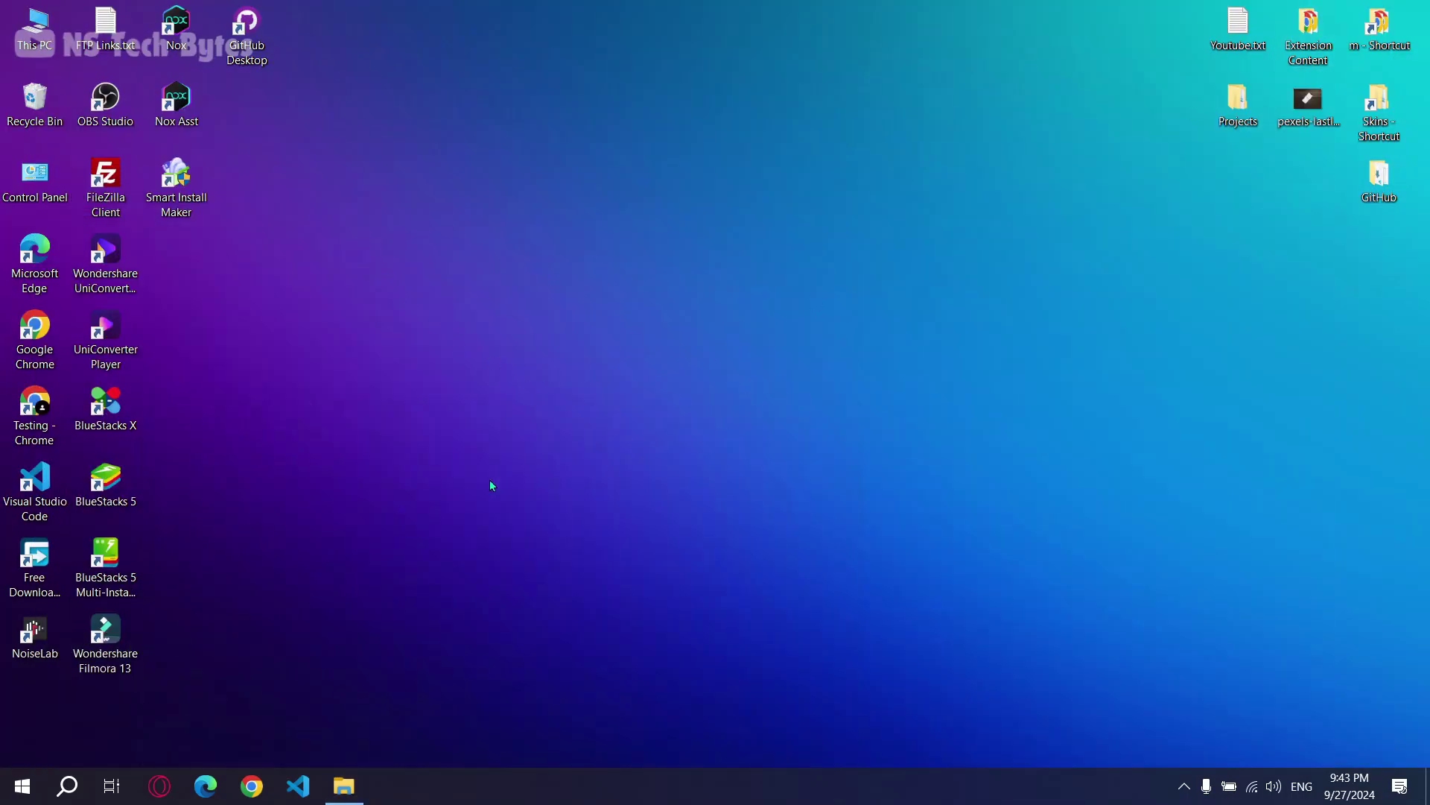
Return to the Downloads folder in File Explorer and extract nexus.zip into its own nexus folder.
click(345, 787)
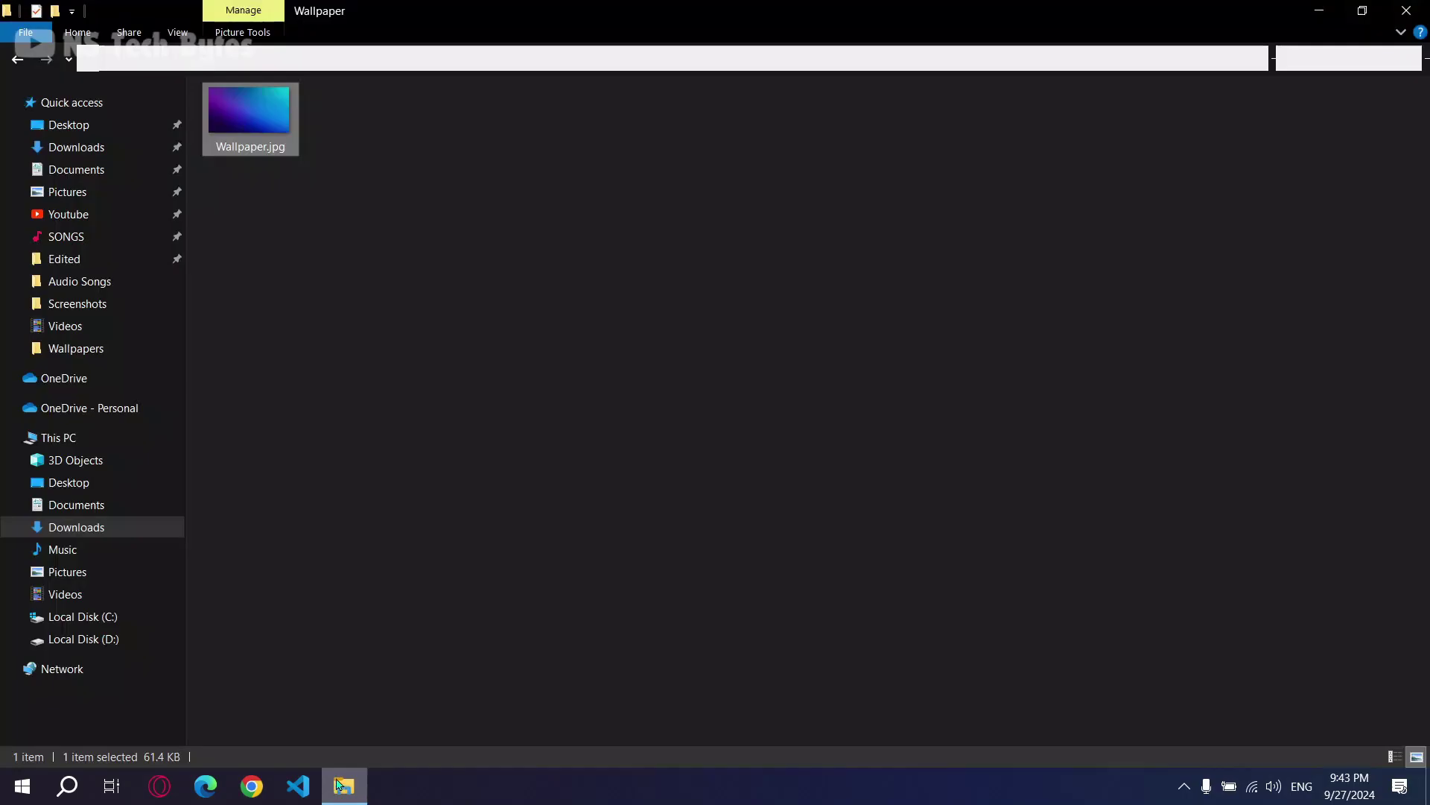
click(19, 58)
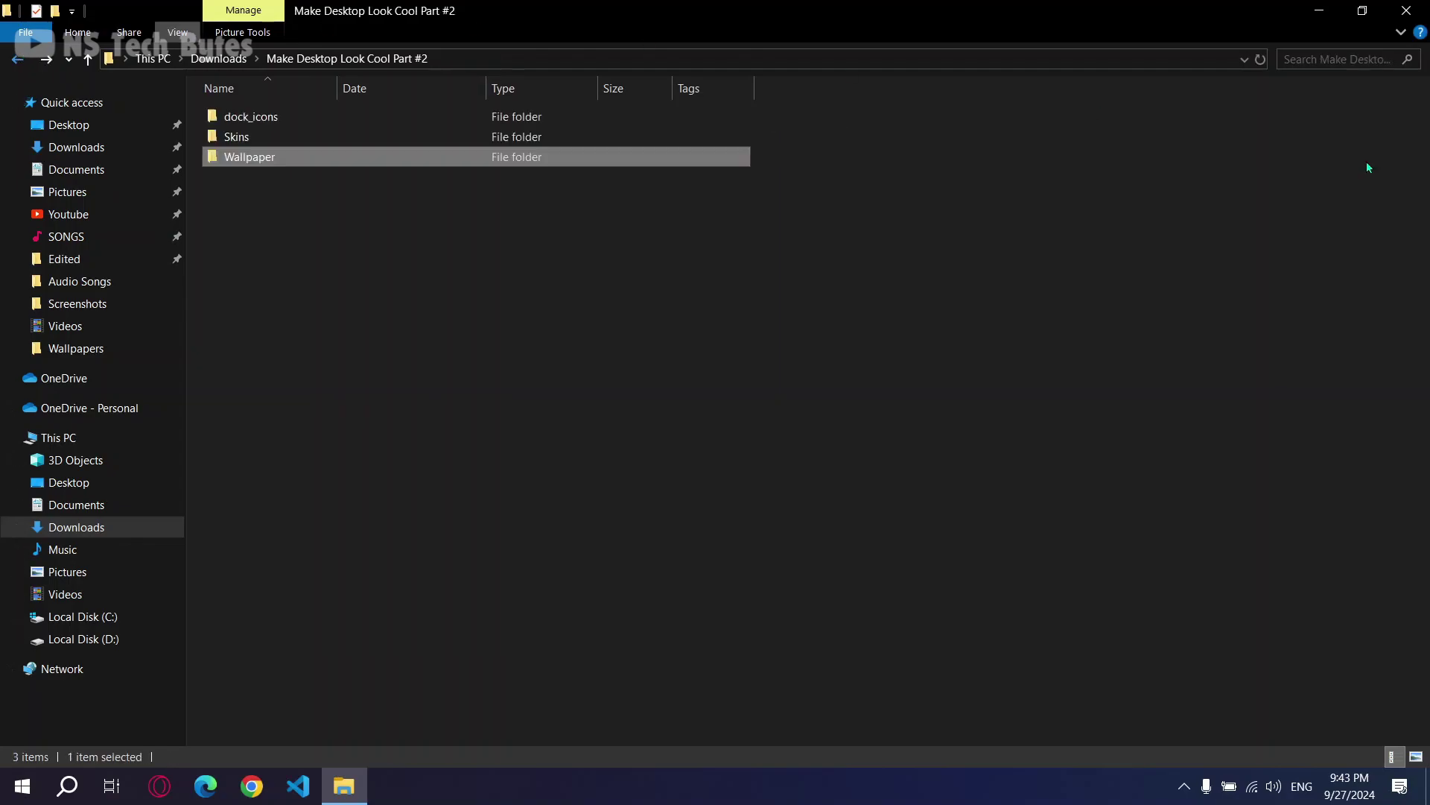
click(15, 60)
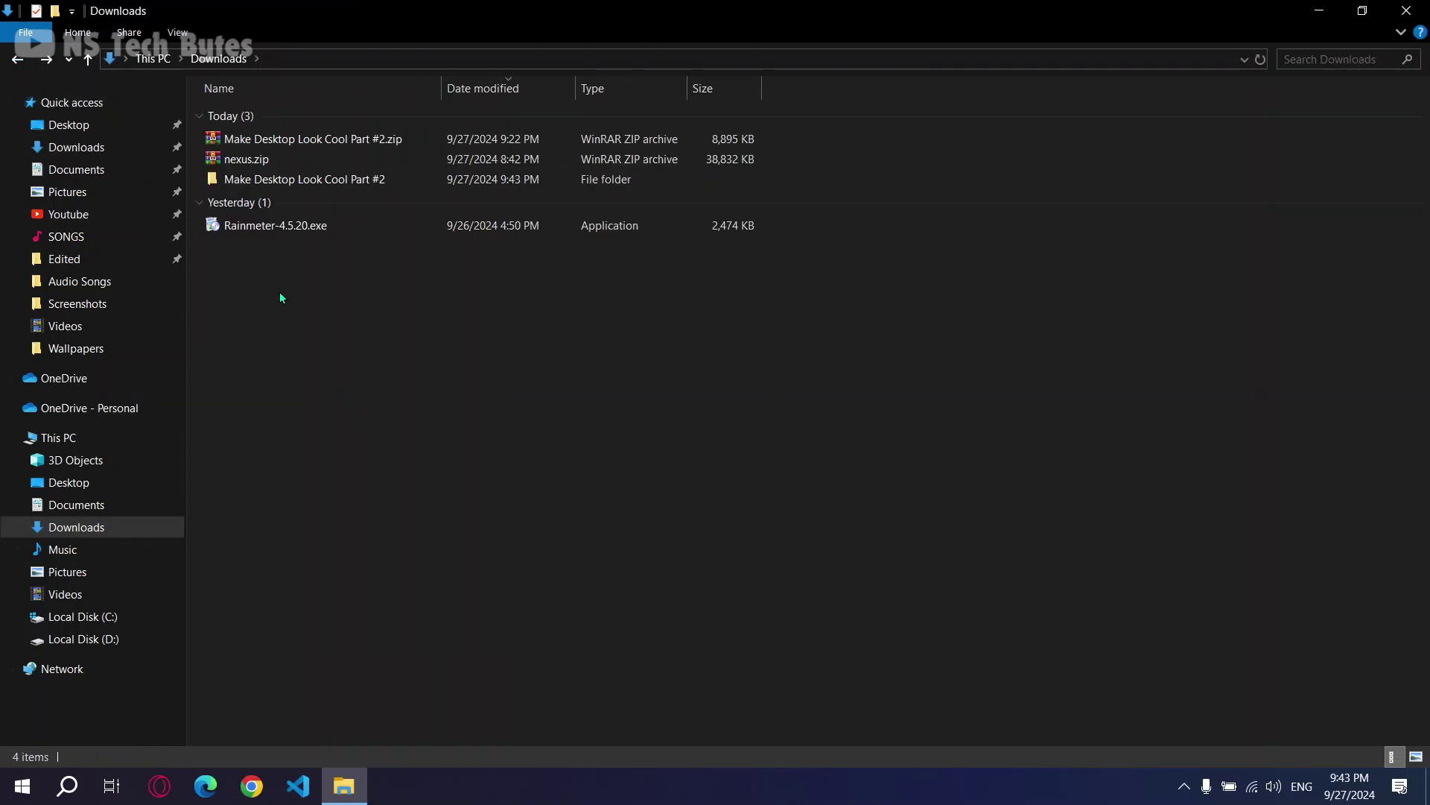
click(254, 163)
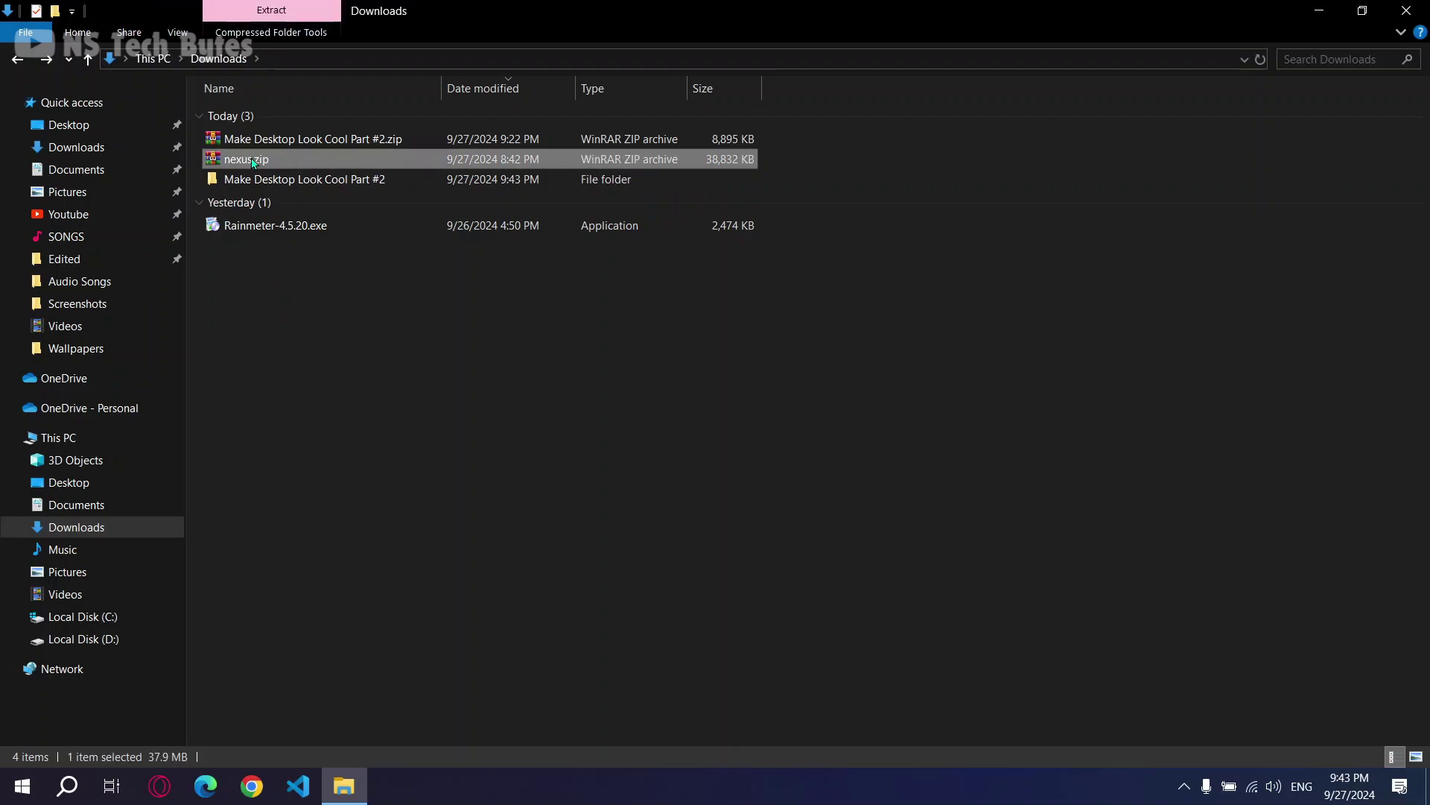
right_click(251, 158)
click(319, 283)
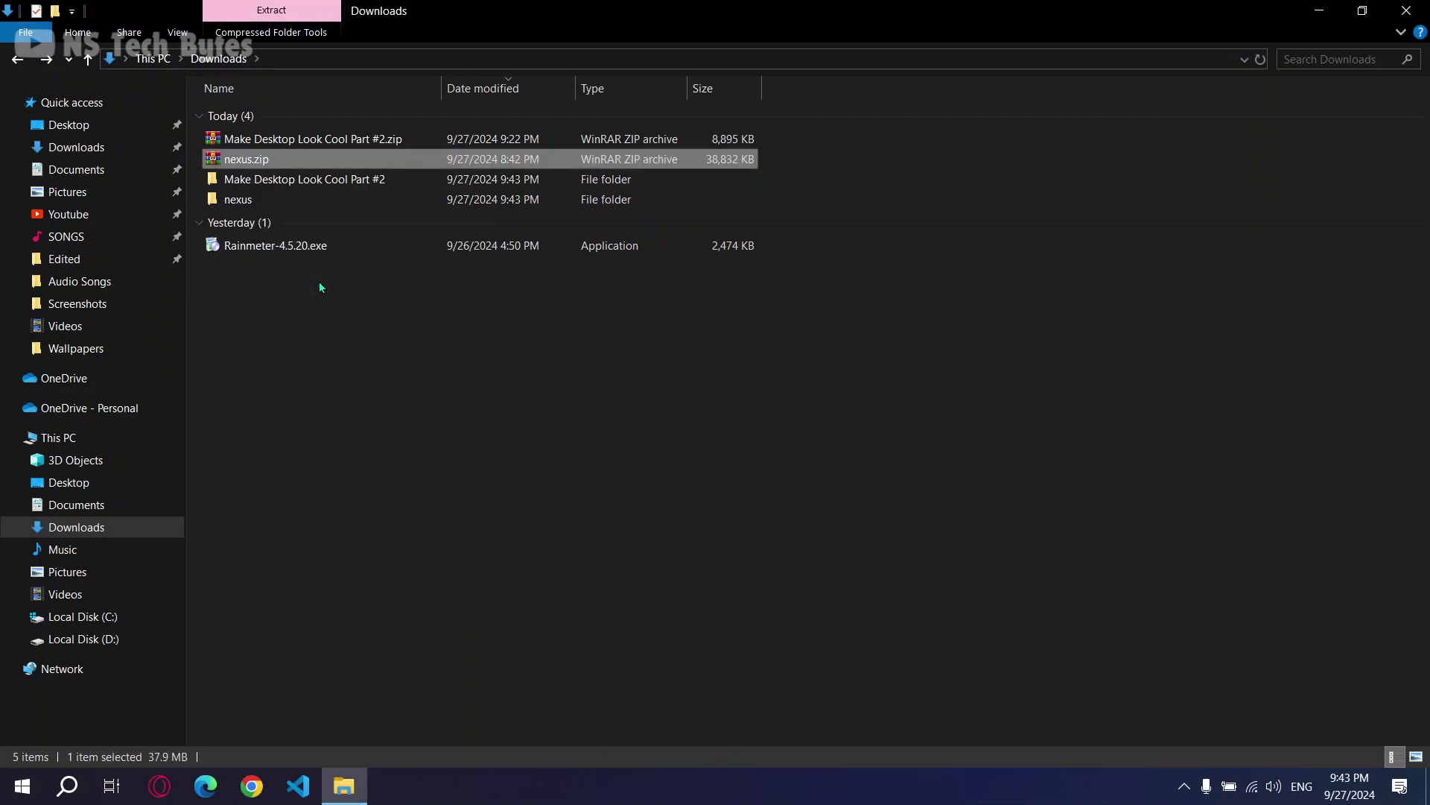
click(319, 282)
Install Nexus 24.4 with NexusSetup.exe, accepting the license and the default C:\Program Files (x86)\Winstep location, with Launch Nexus enabled.
double_click(258, 200)
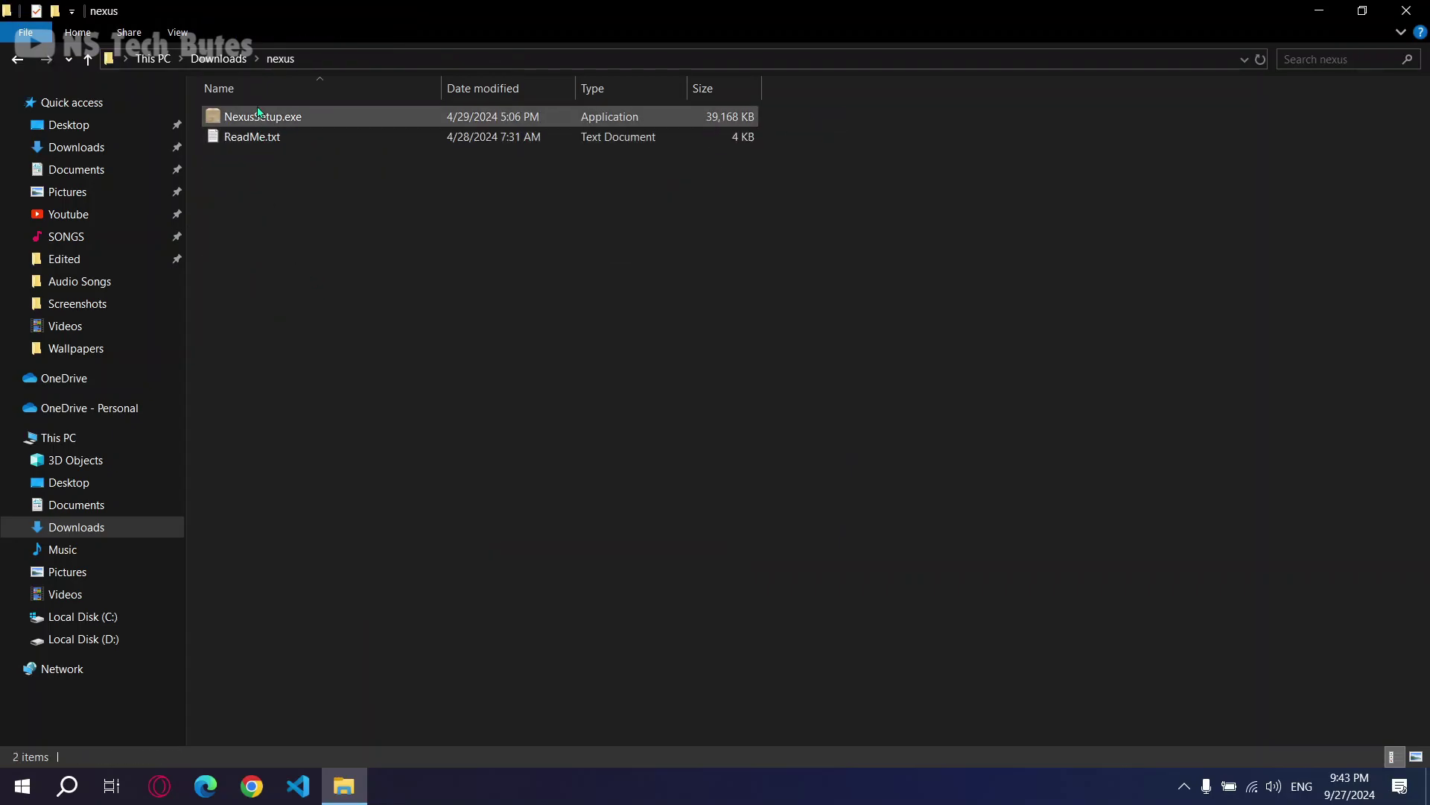
click(260, 119)
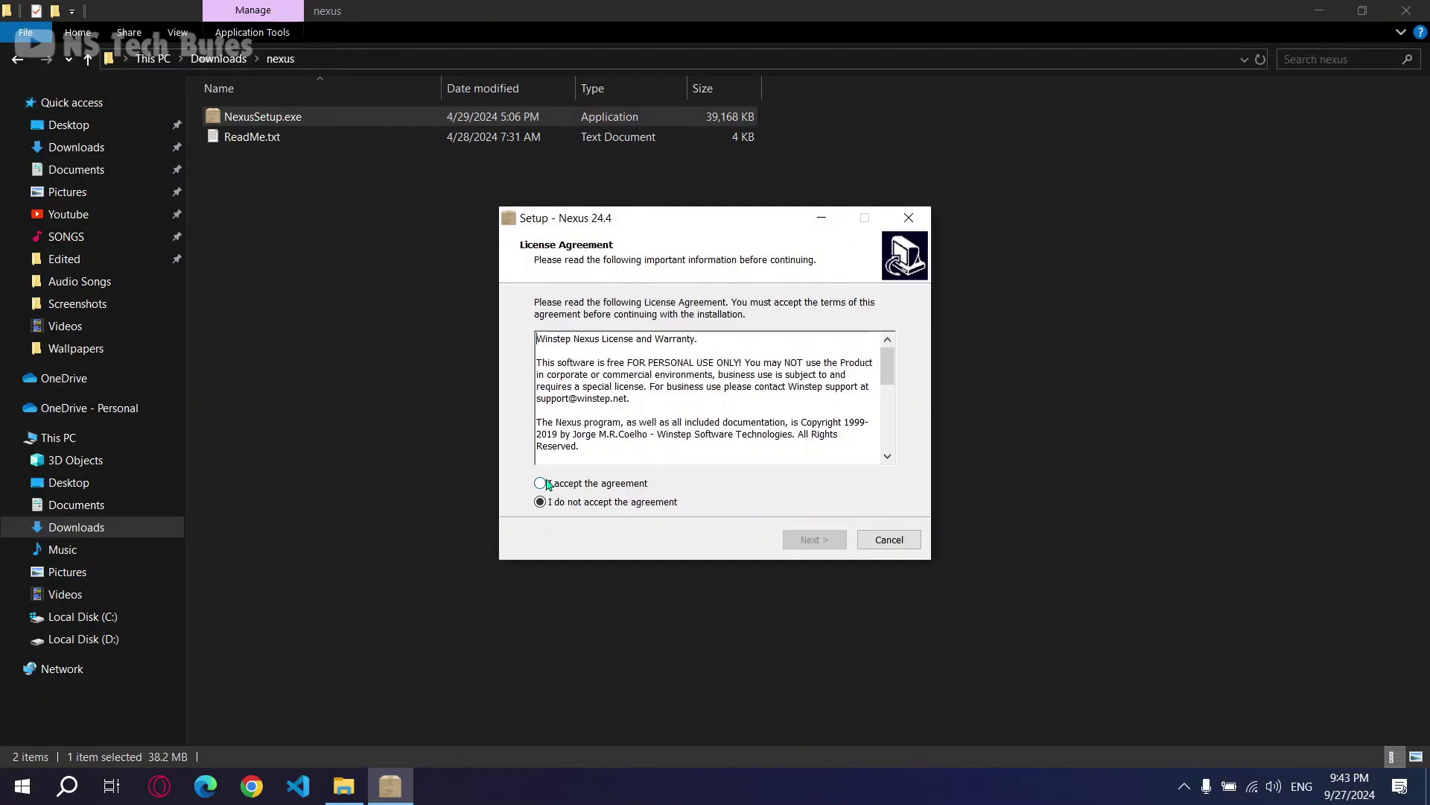
click(542, 483)
click(814, 539)
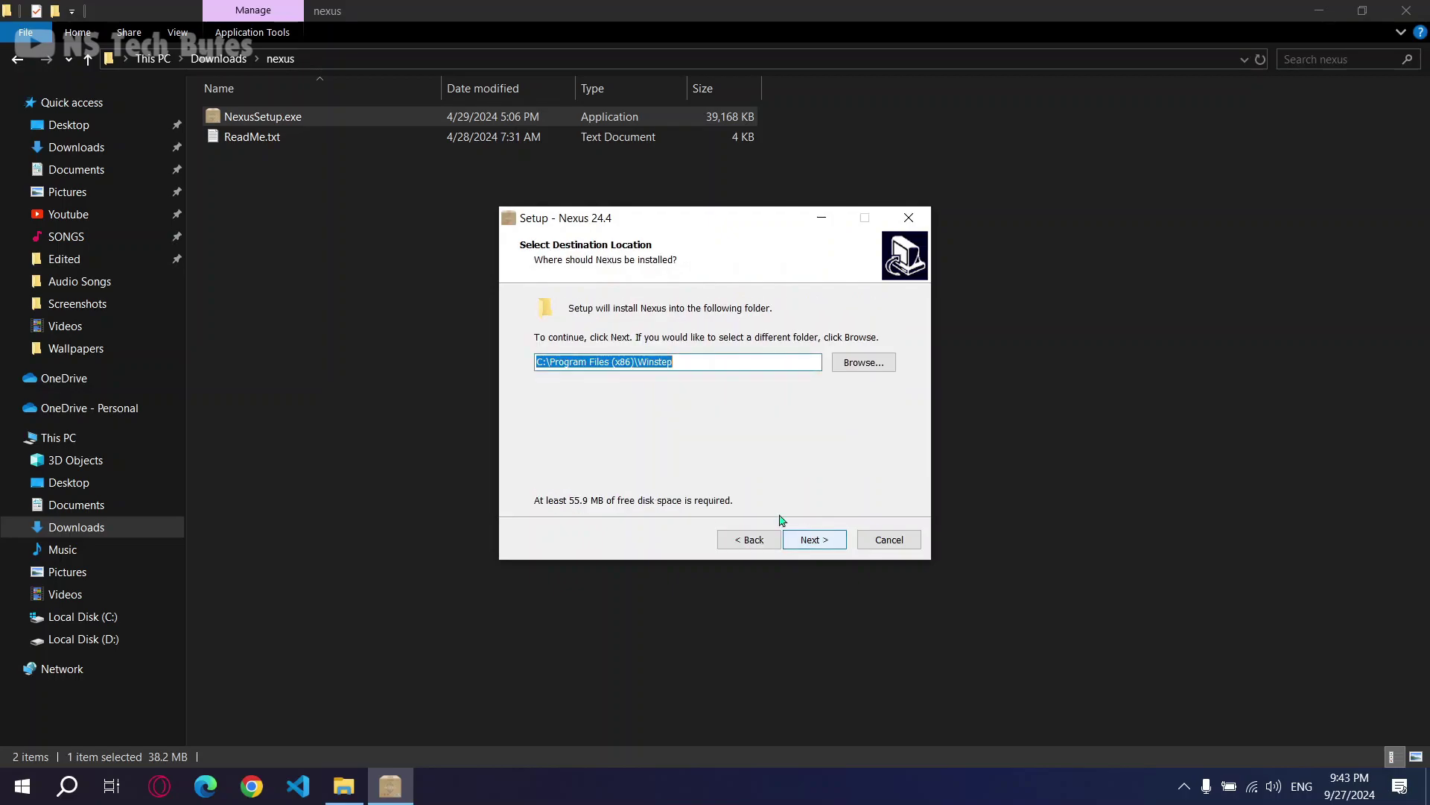
click(815, 540)
click(814, 539)
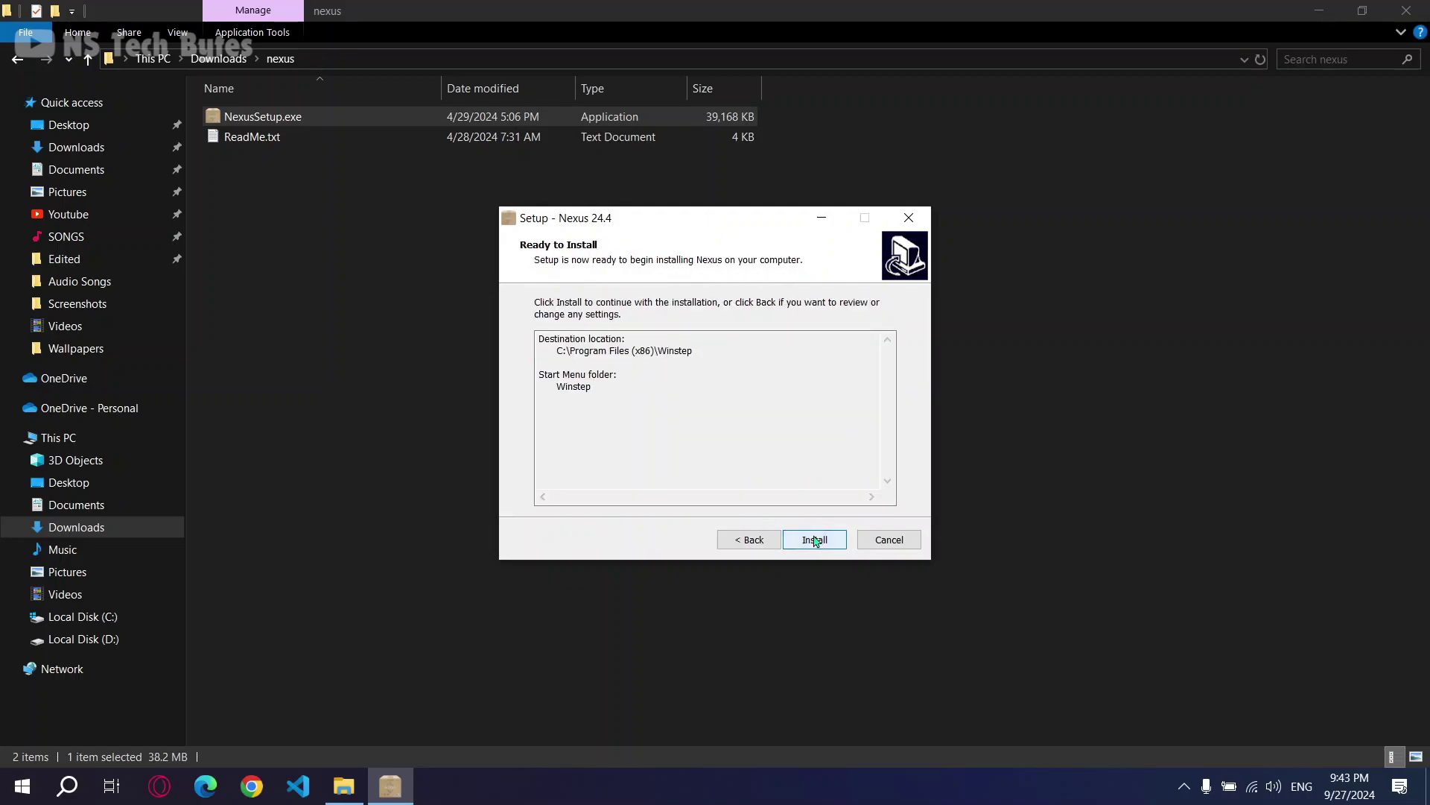
click(815, 540)
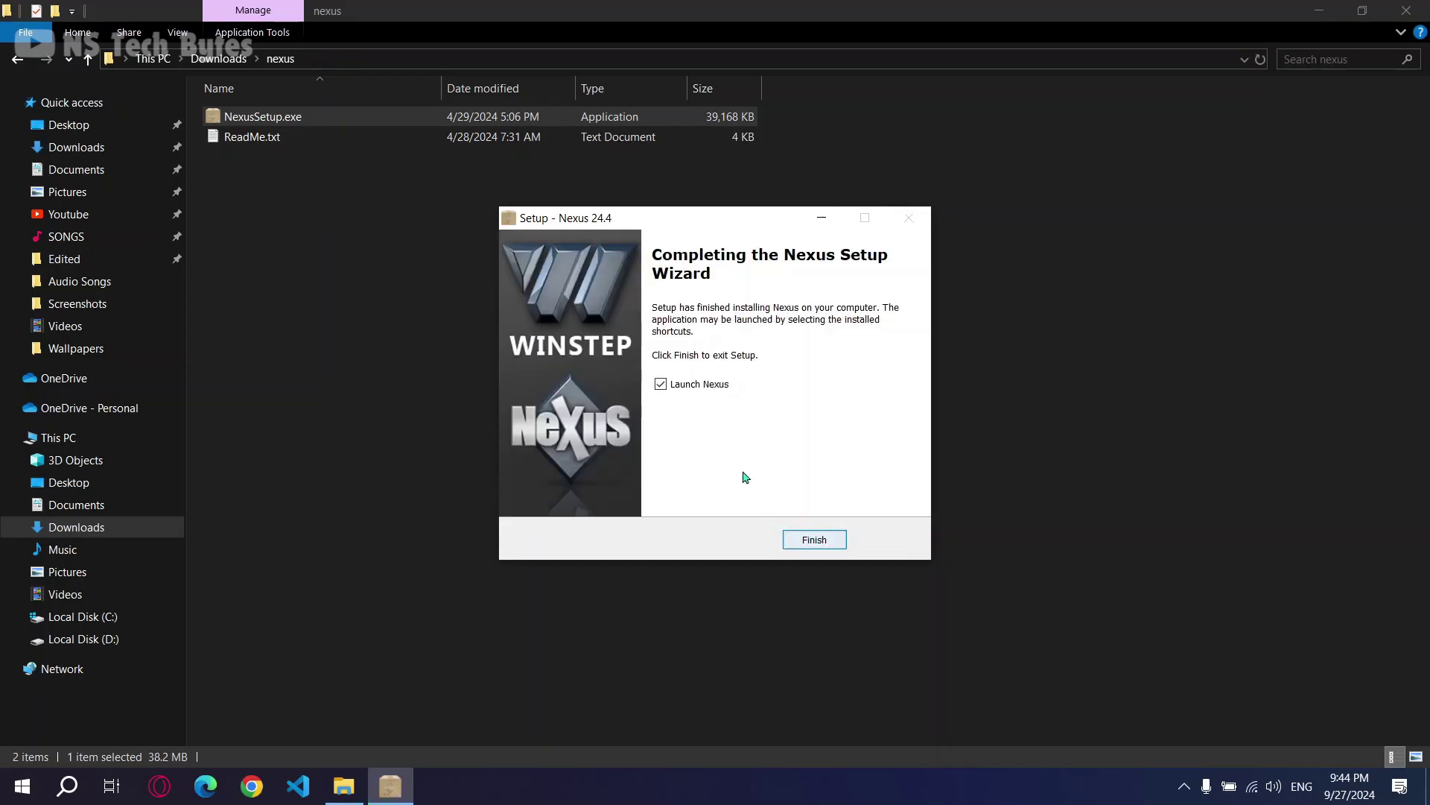
click(798, 539)
Install Rainmeter from Rainmeter-4.5.20.exe in Downloads, with the 64-bit version and launch on startup enabled, and run it.
click(20, 63)
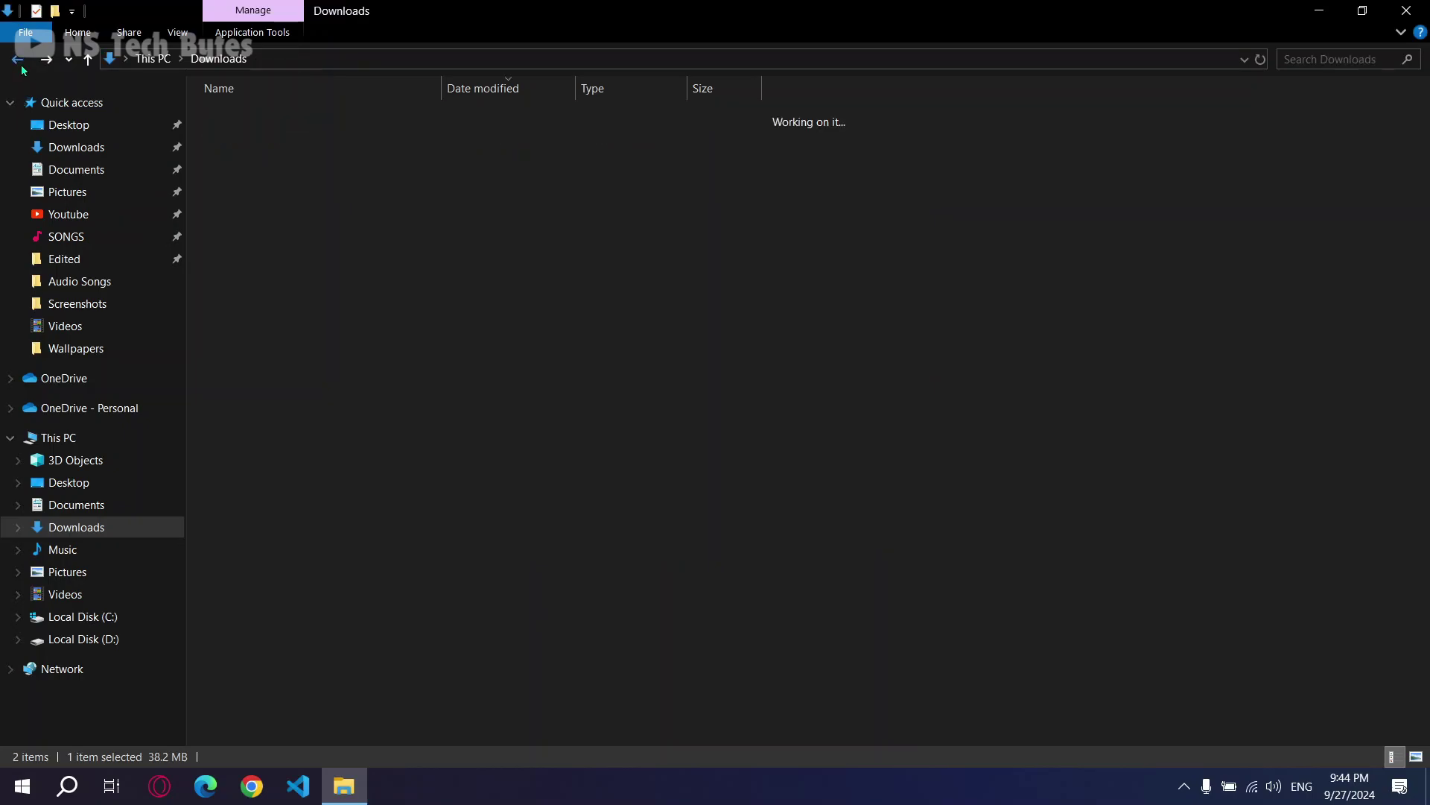
click(435, 366)
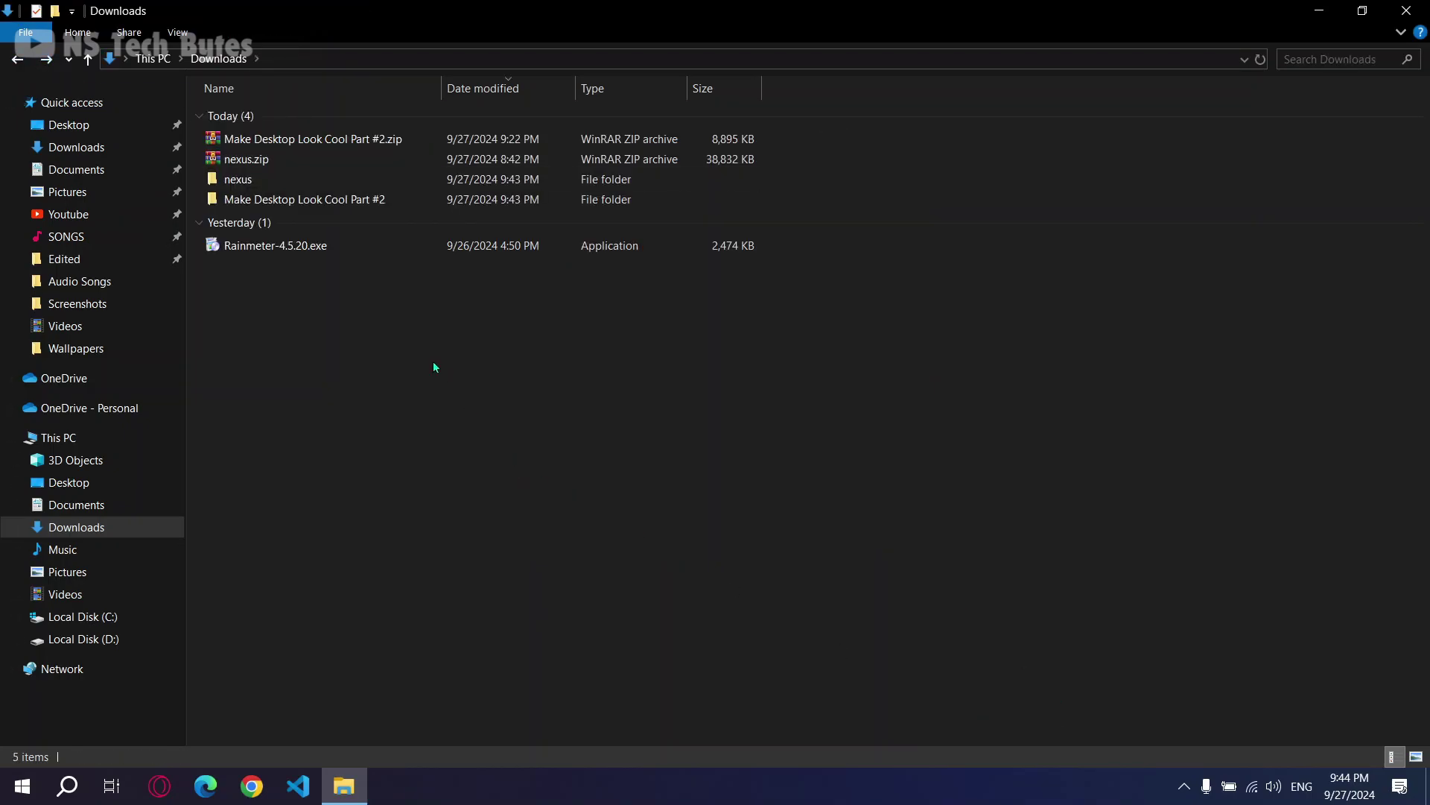
double_click(302, 244)
click(739, 435)
click(810, 538)
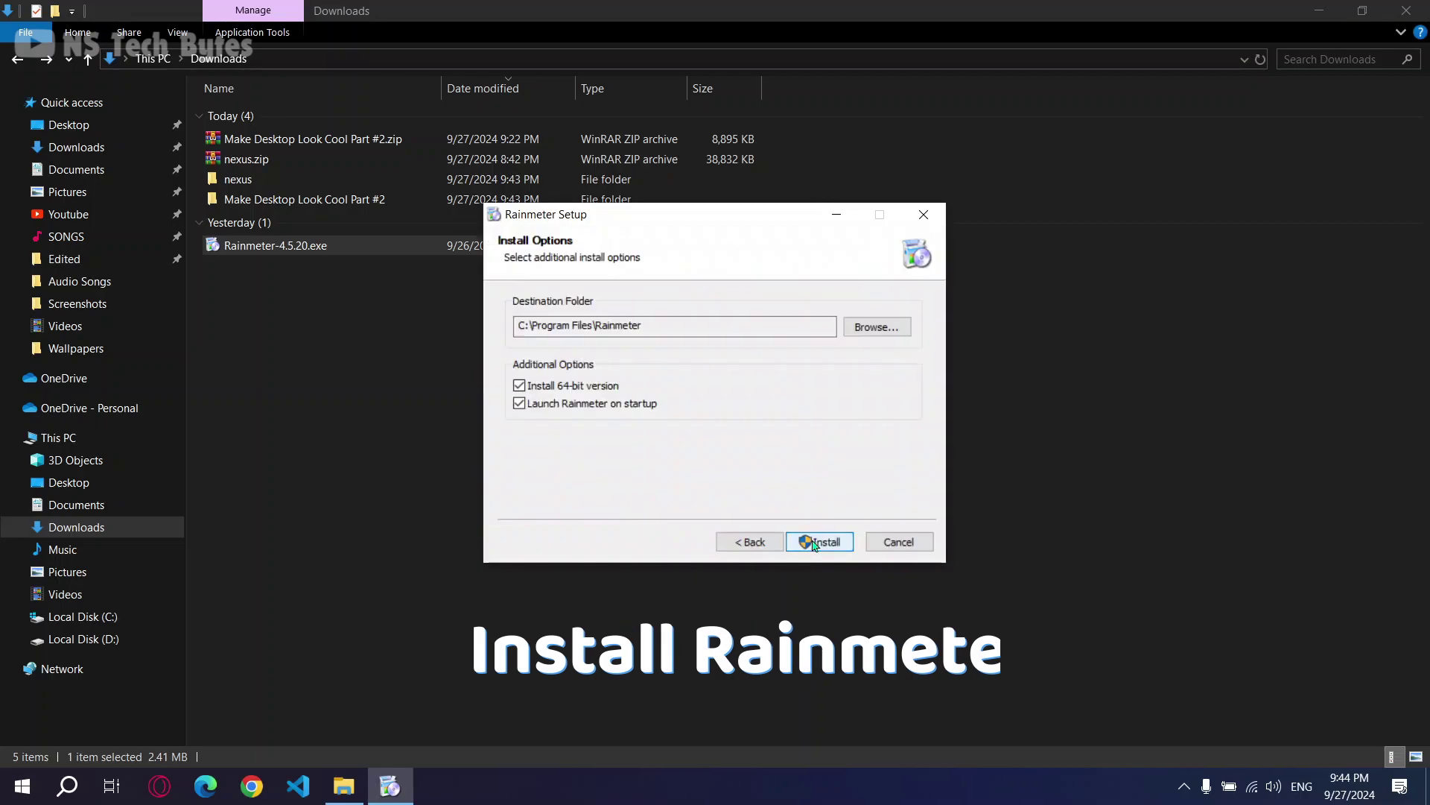
click(813, 546)
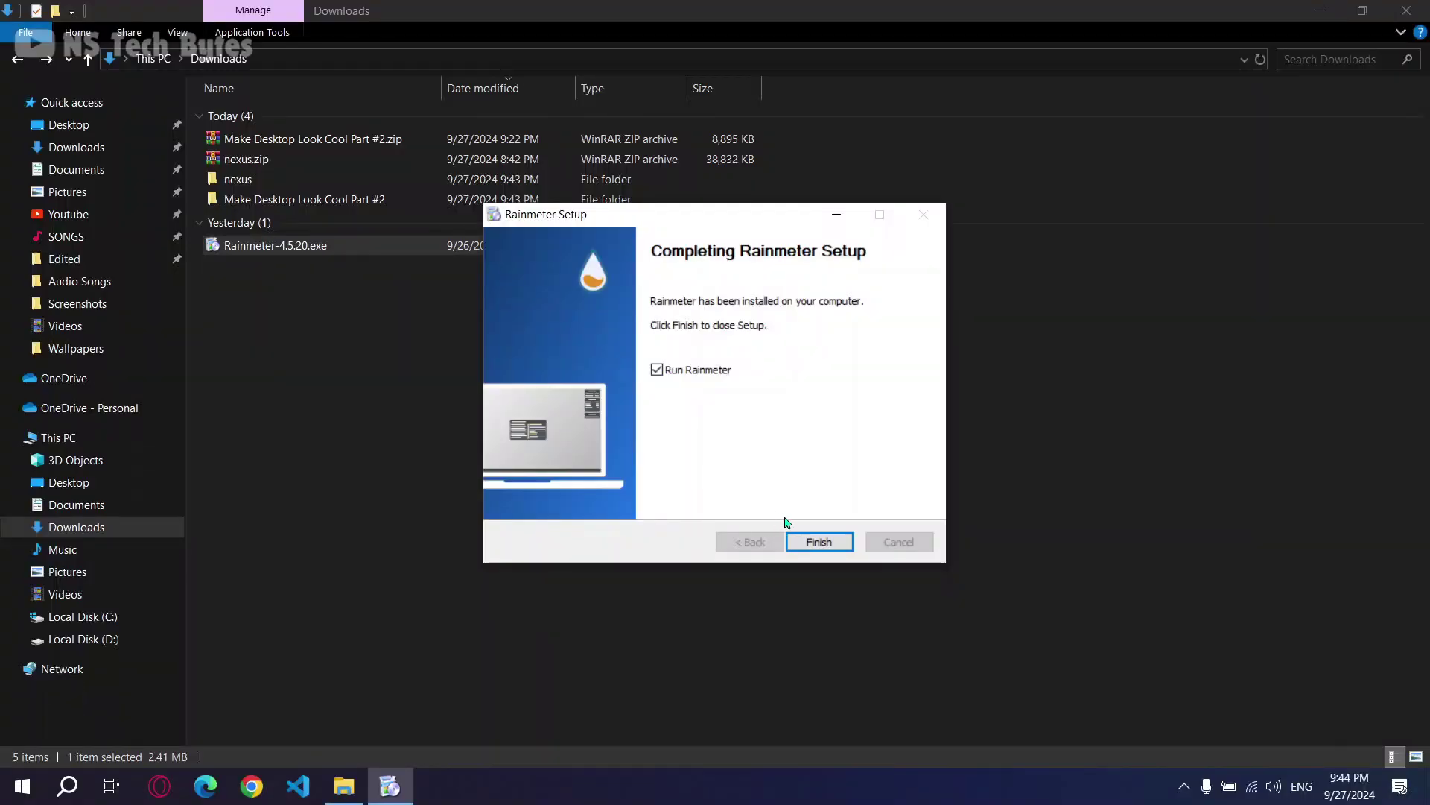
click(818, 541)
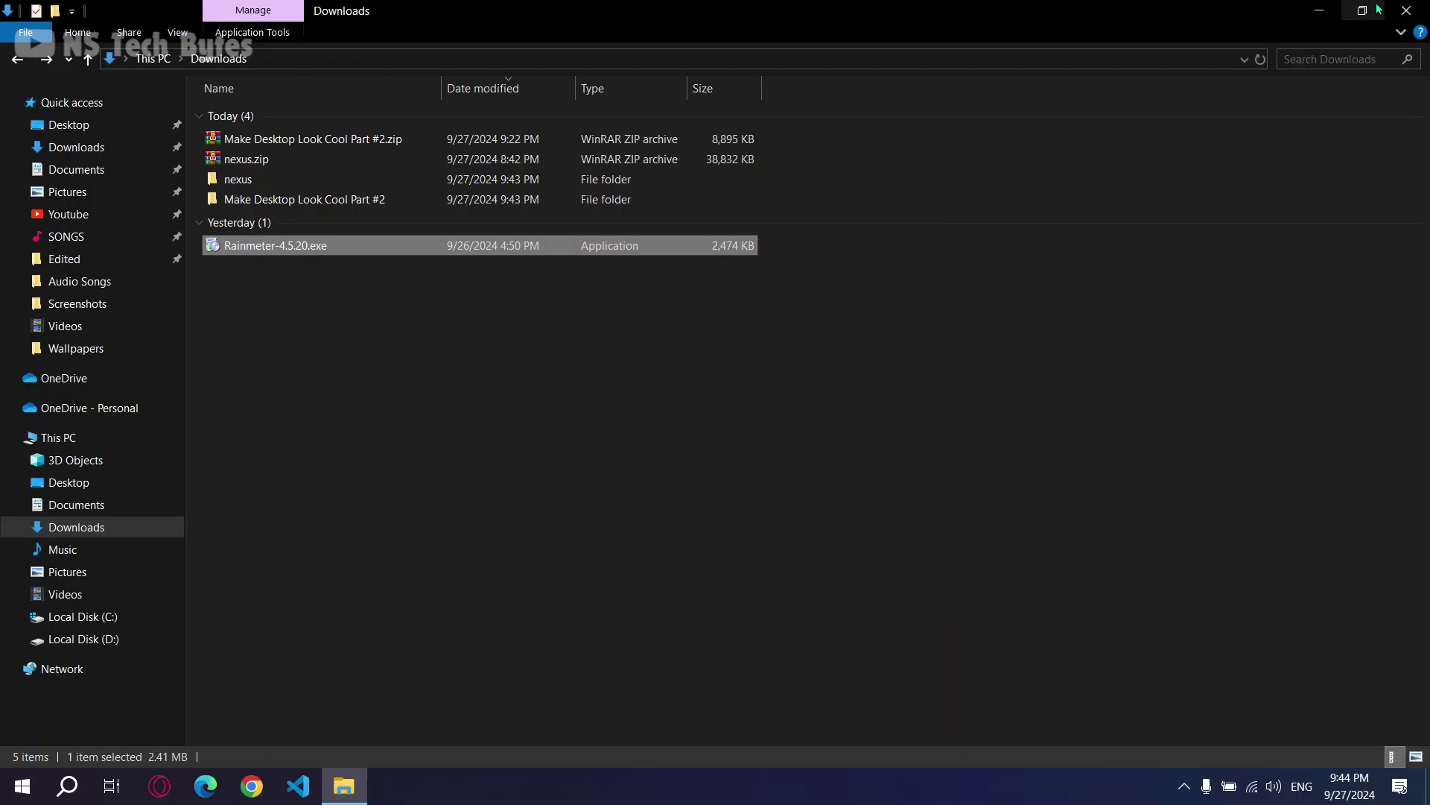
Unload the default illustro Welcome, Disk, System and Clock skins from the desktop.
click(1319, 10)
right_click(777, 340)
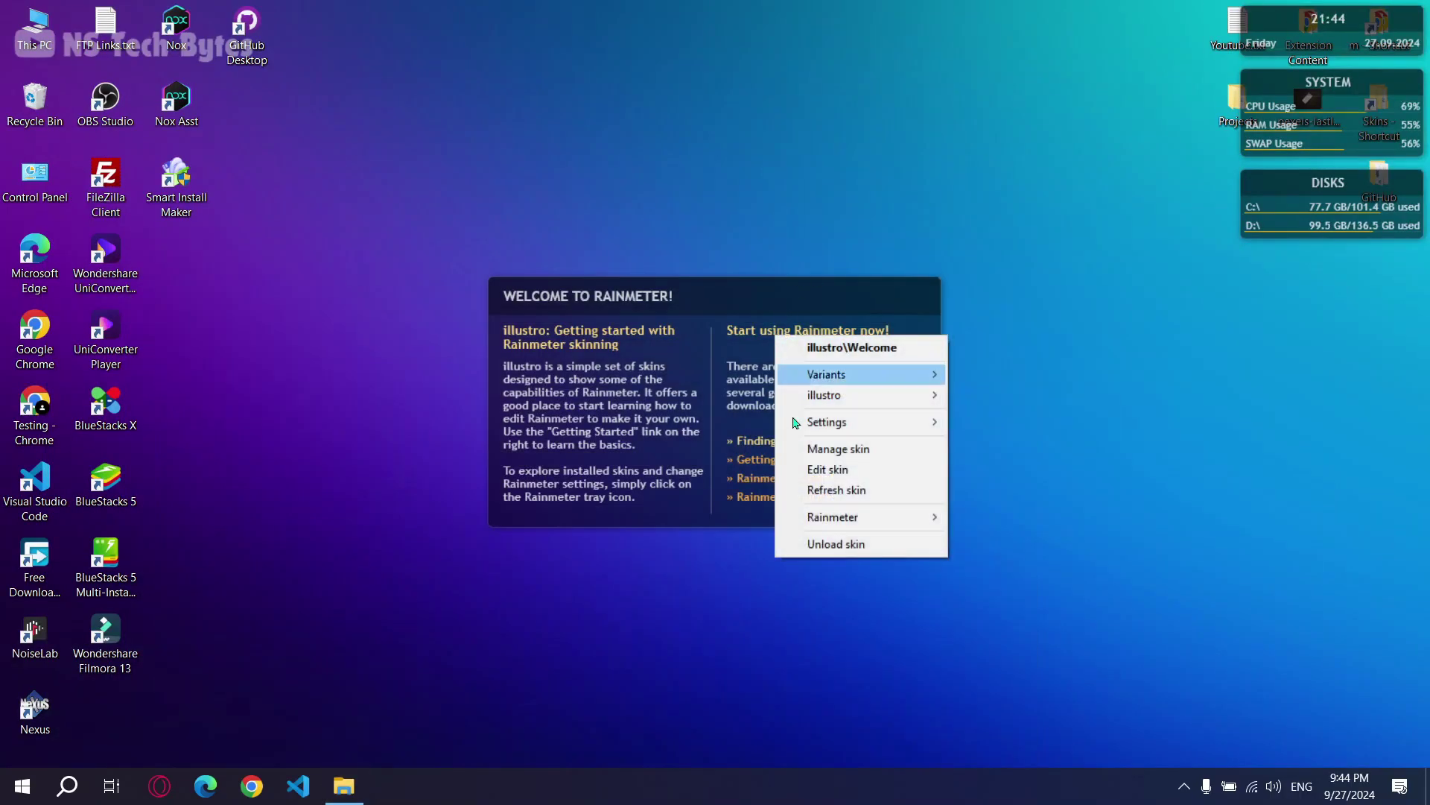
click(801, 543)
right_click(1251, 218)
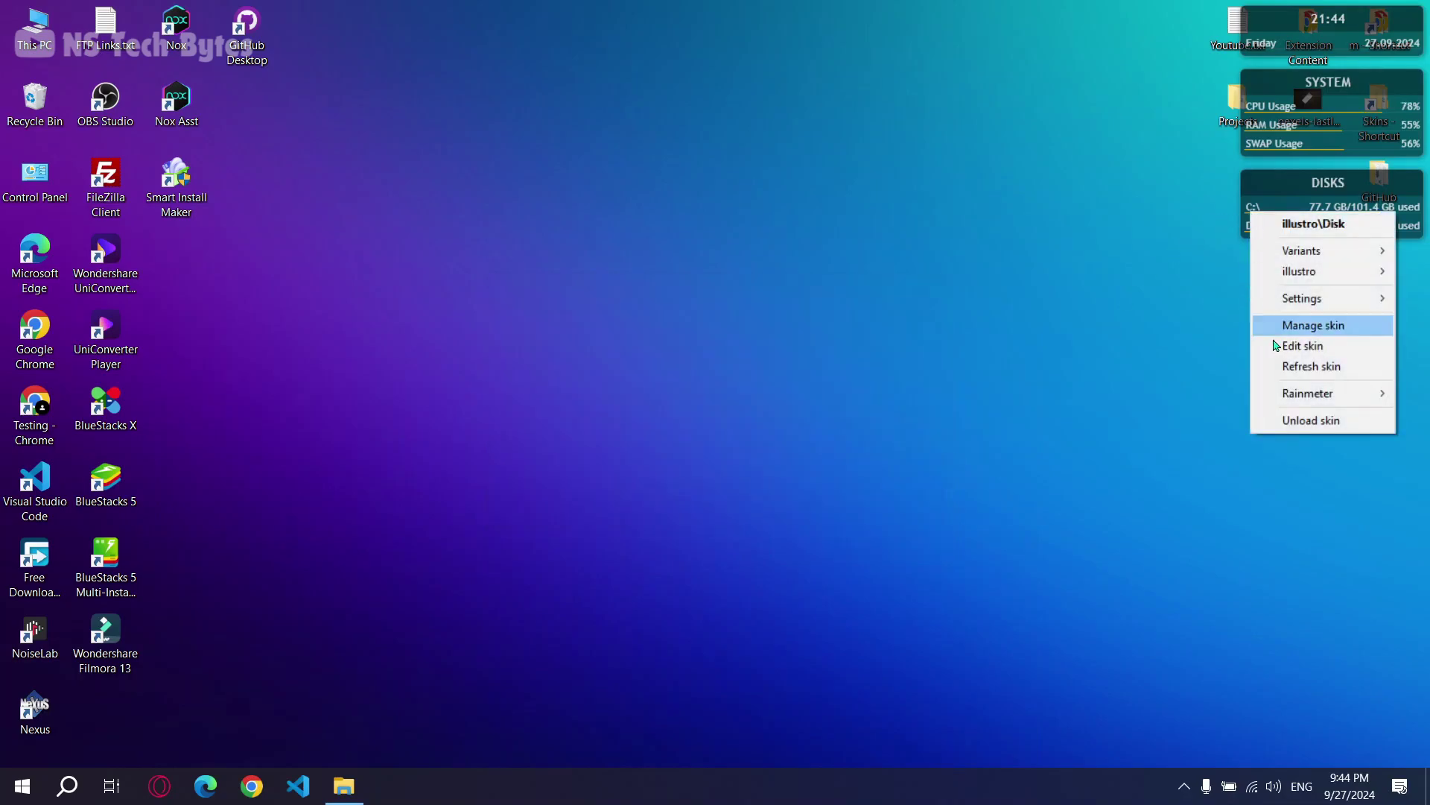
click(1274, 421)
right_click(1347, 112)
click(1338, 315)
right_click(1329, 28)
click(1340, 235)
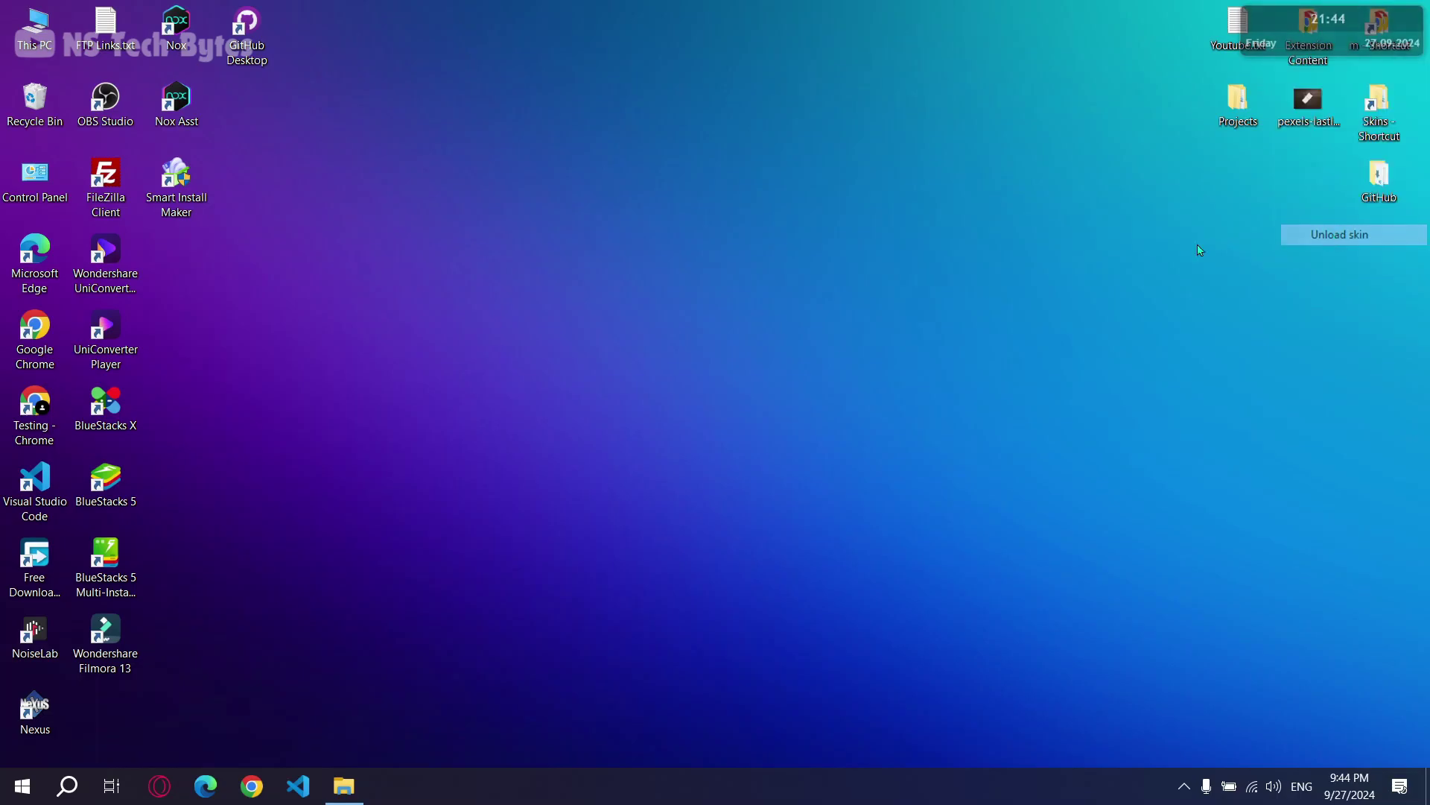
Install mii-power.rmskin and mond.rmskin from the Make Desktop Look Cool Part #2 Skins folder, without applying Mond's included layout.
click(344, 779)
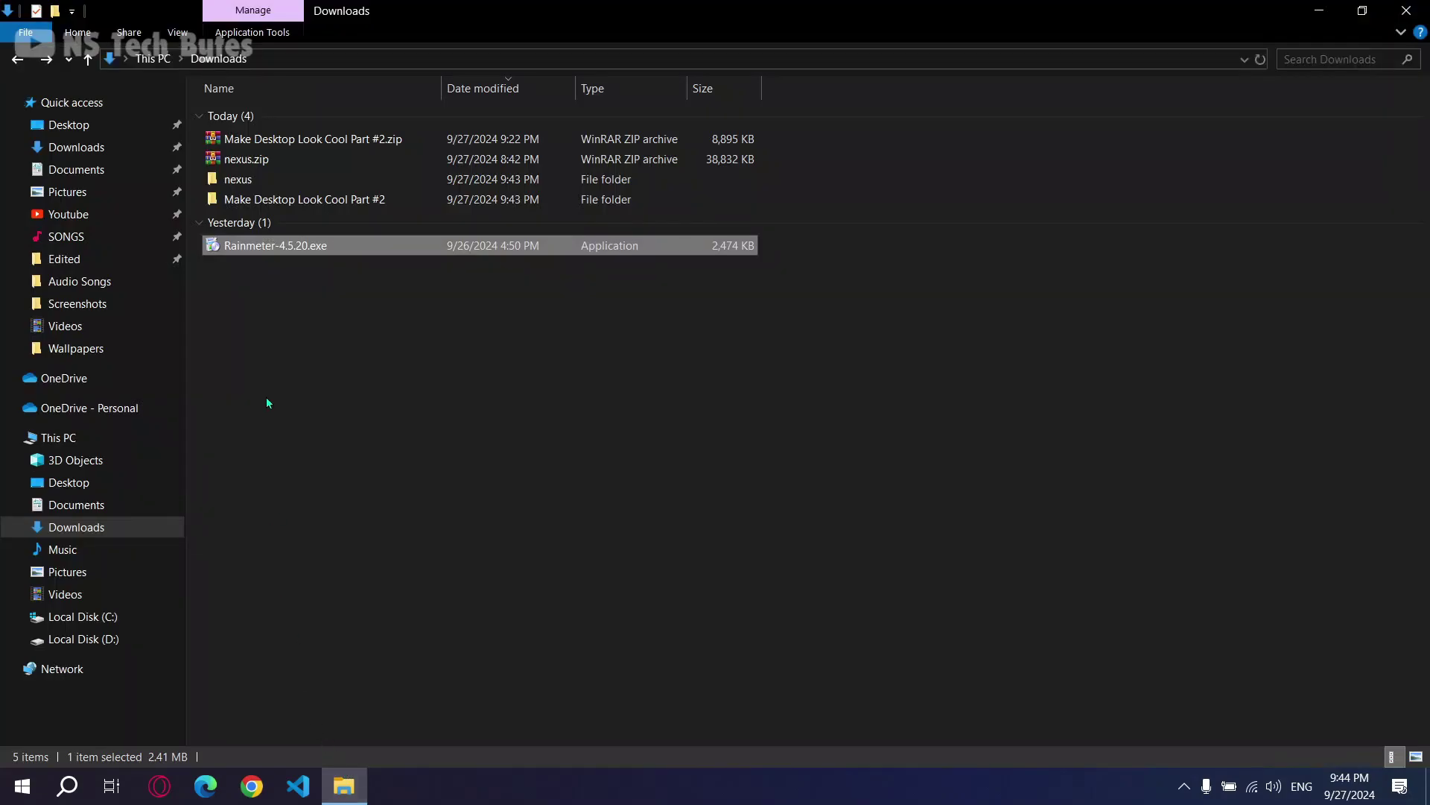
double_click(274, 200)
double_click(249, 132)
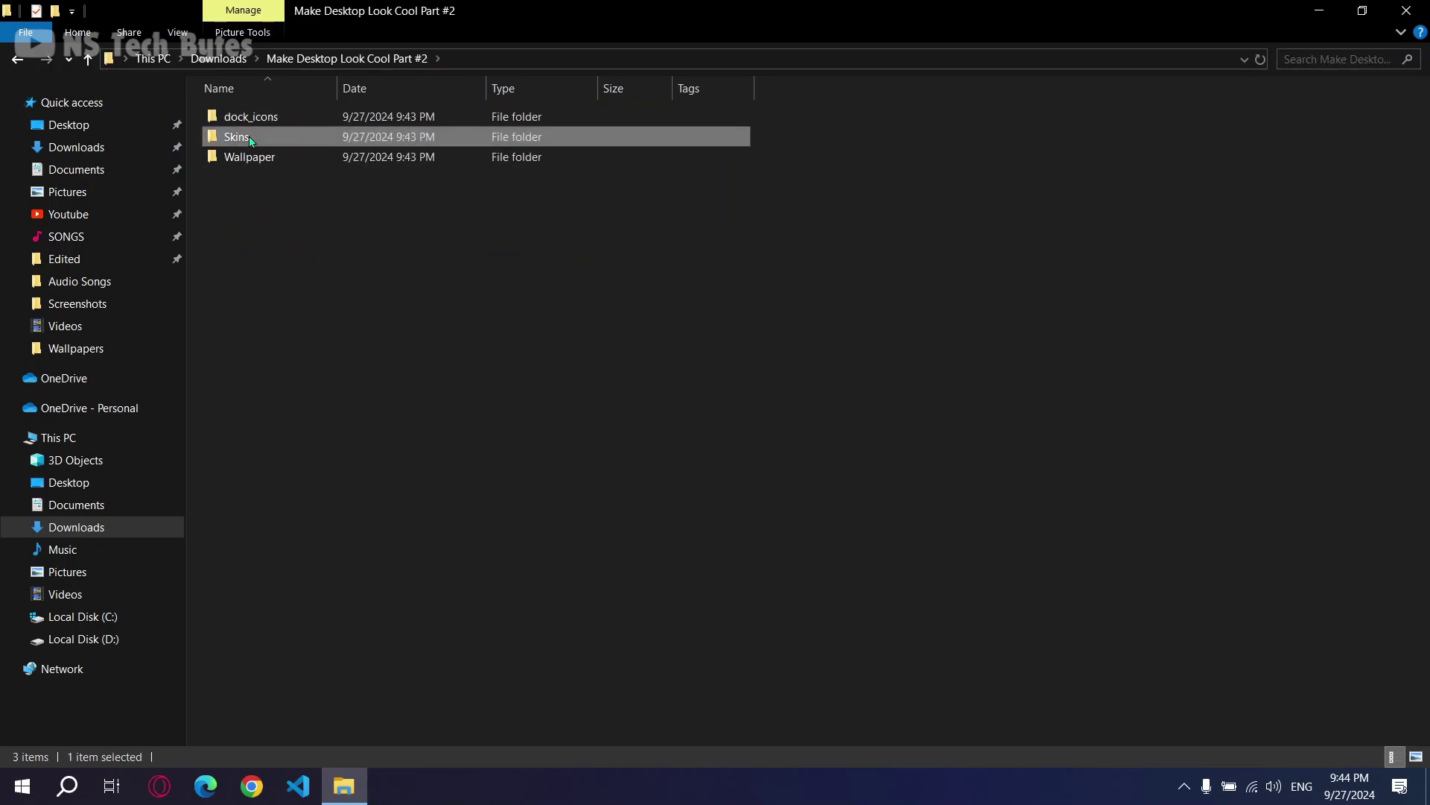
double_click(249, 119)
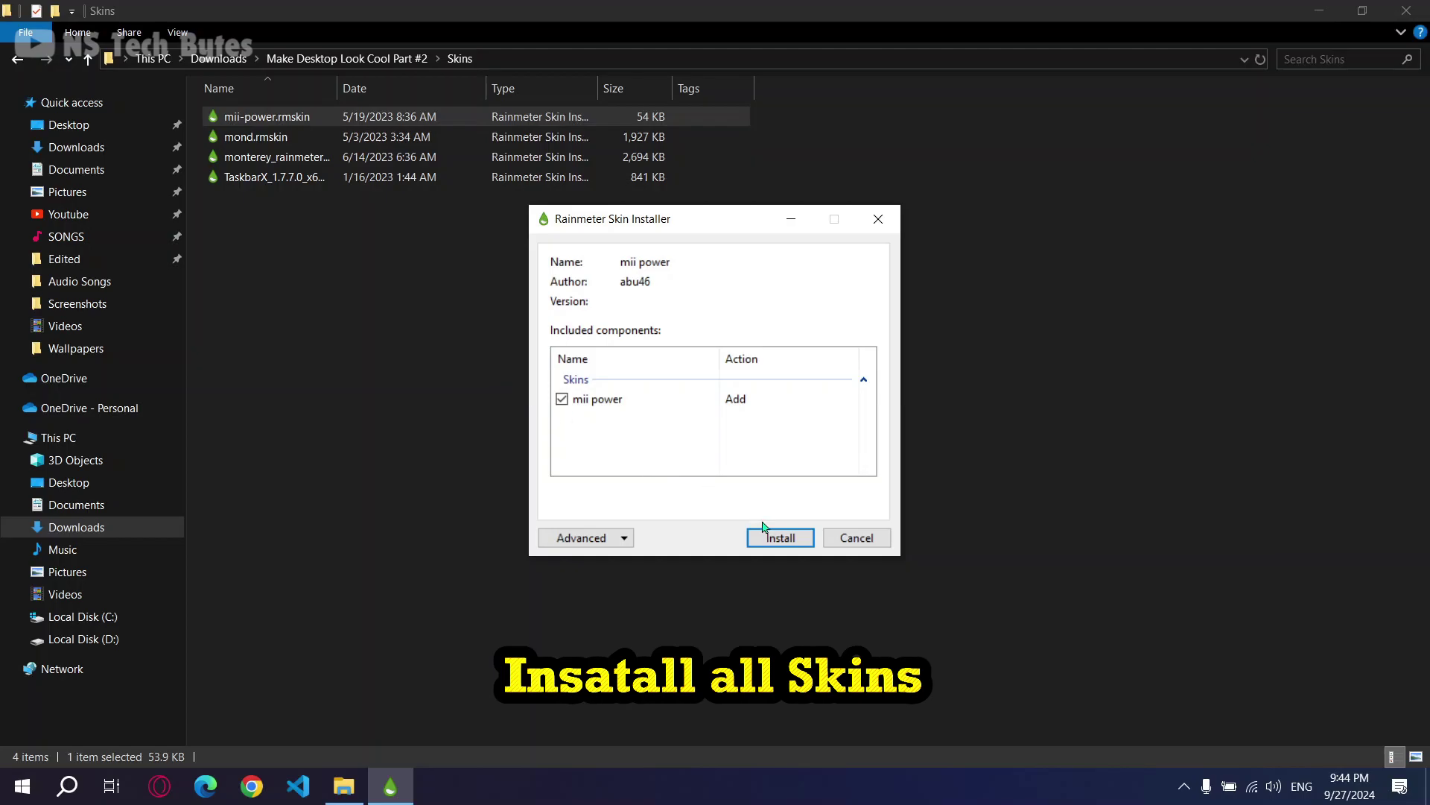
click(774, 537)
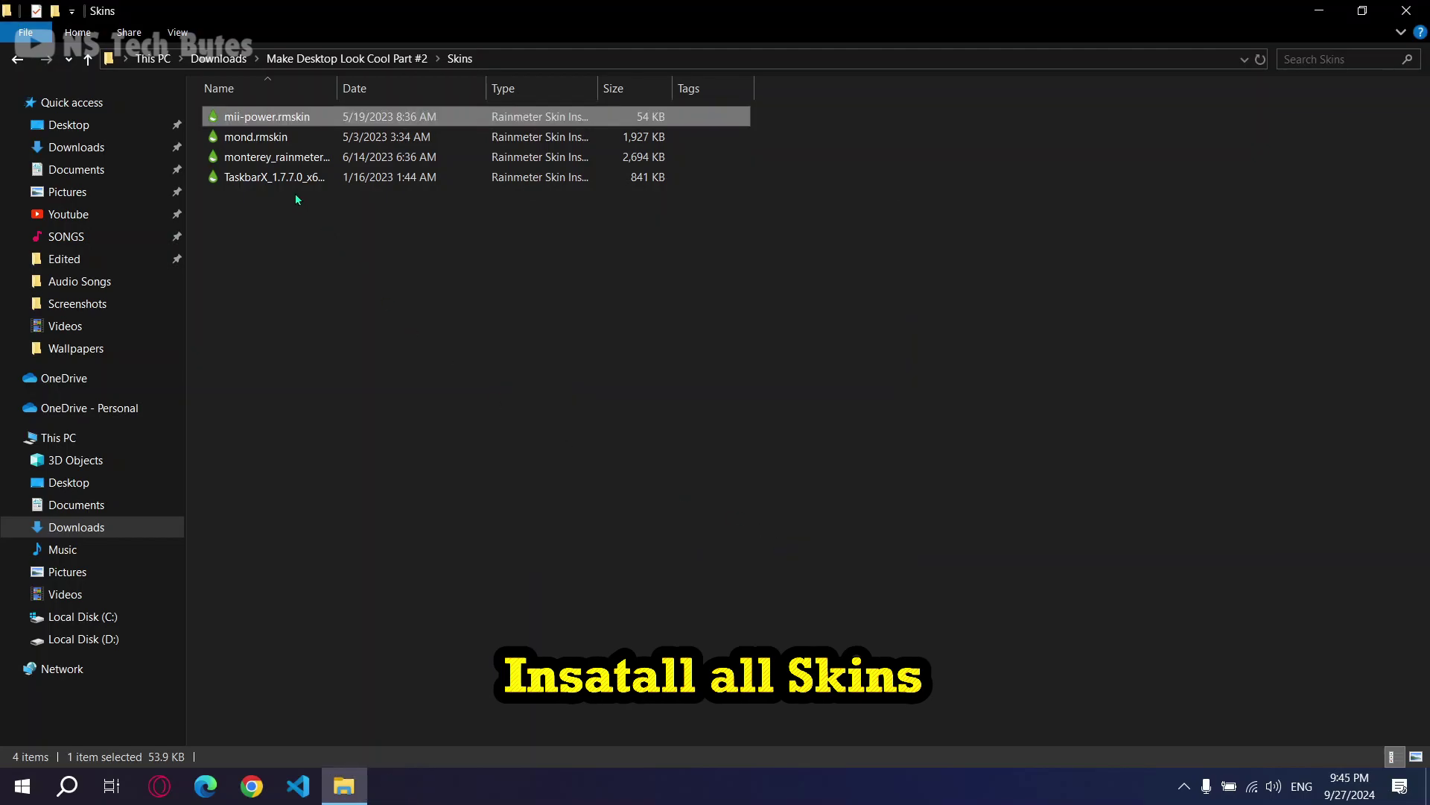
double_click(255, 139)
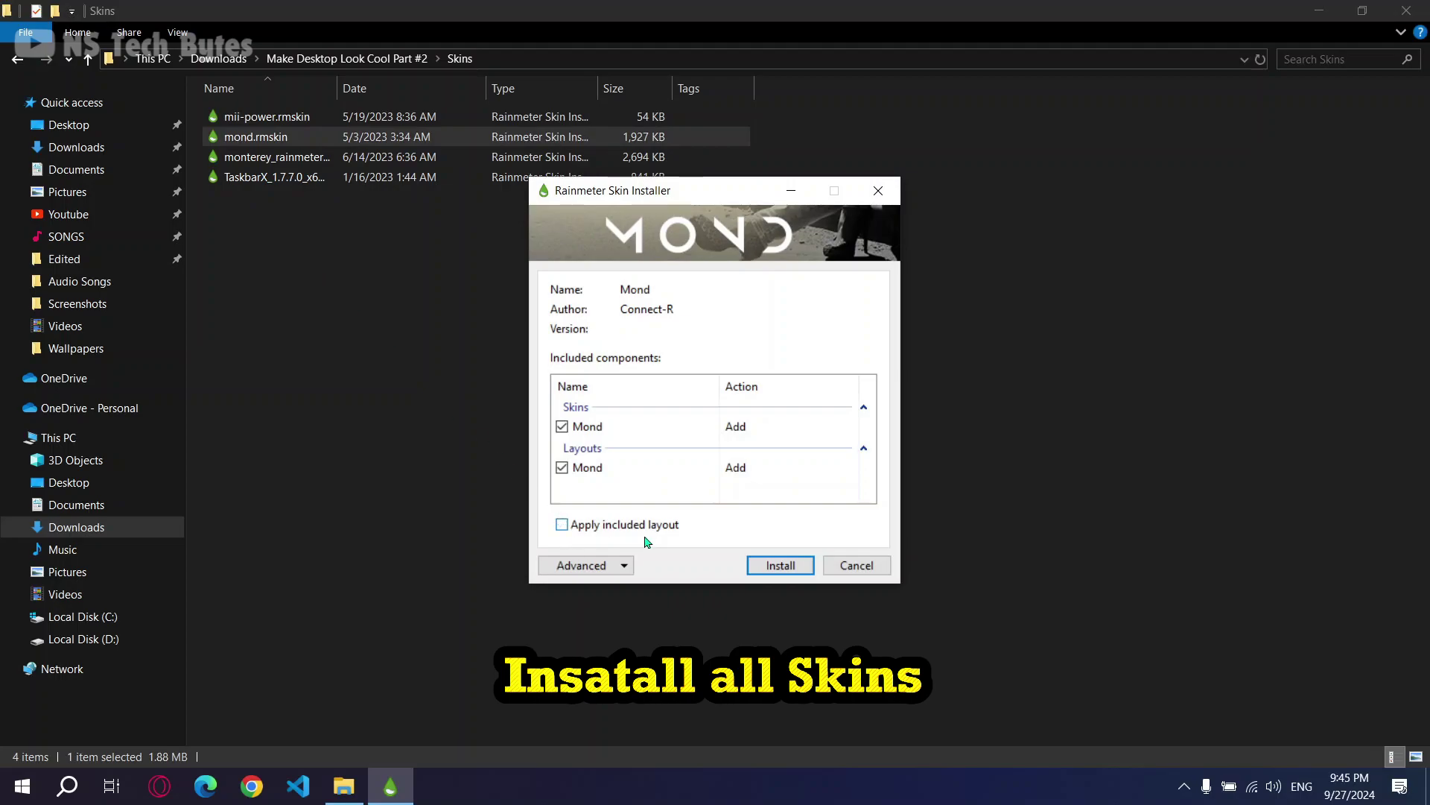
click(764, 566)
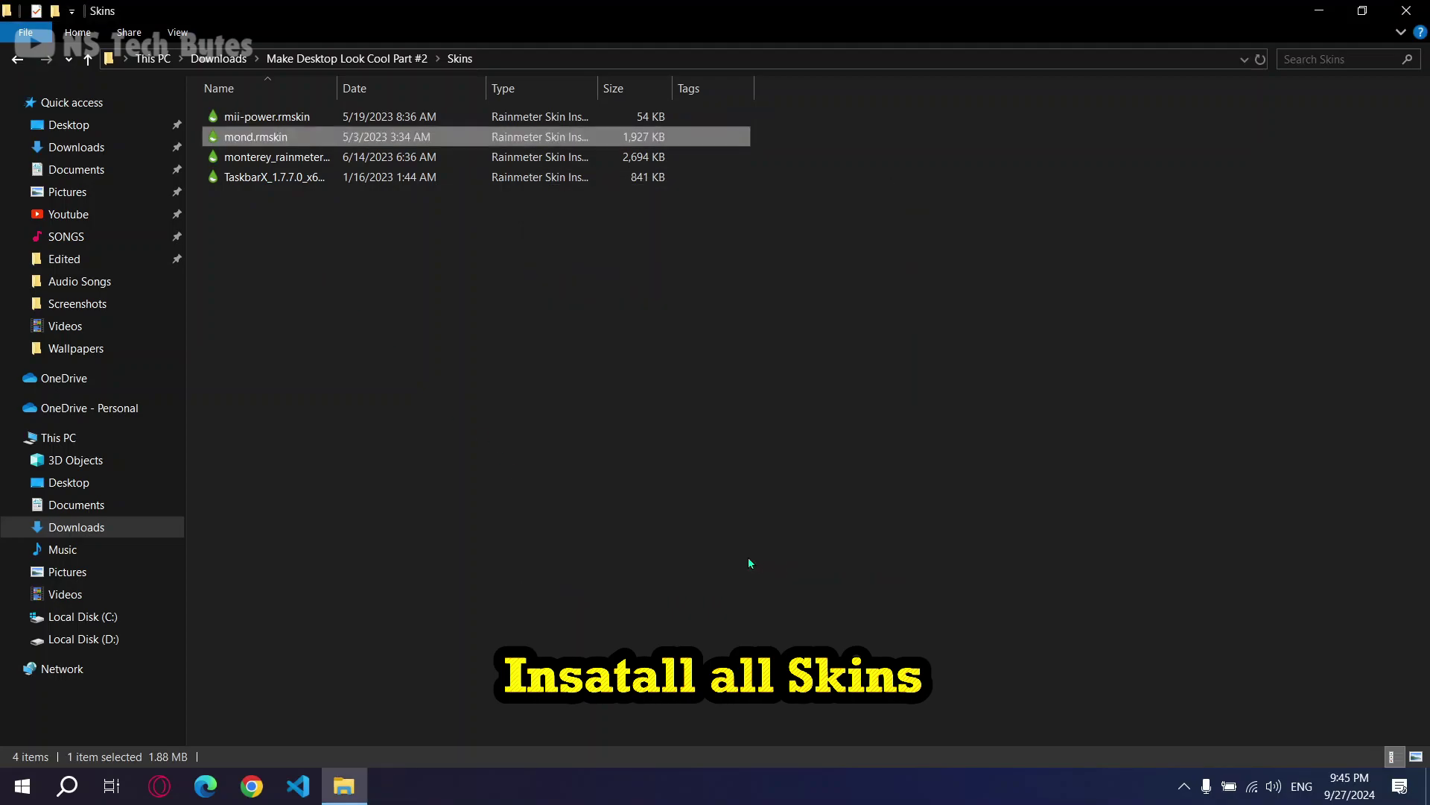
Install the Monterey and TaskbarX 1.7.7.0 skin packages from the Skins folder, without loading their included skins.
click(284, 160)
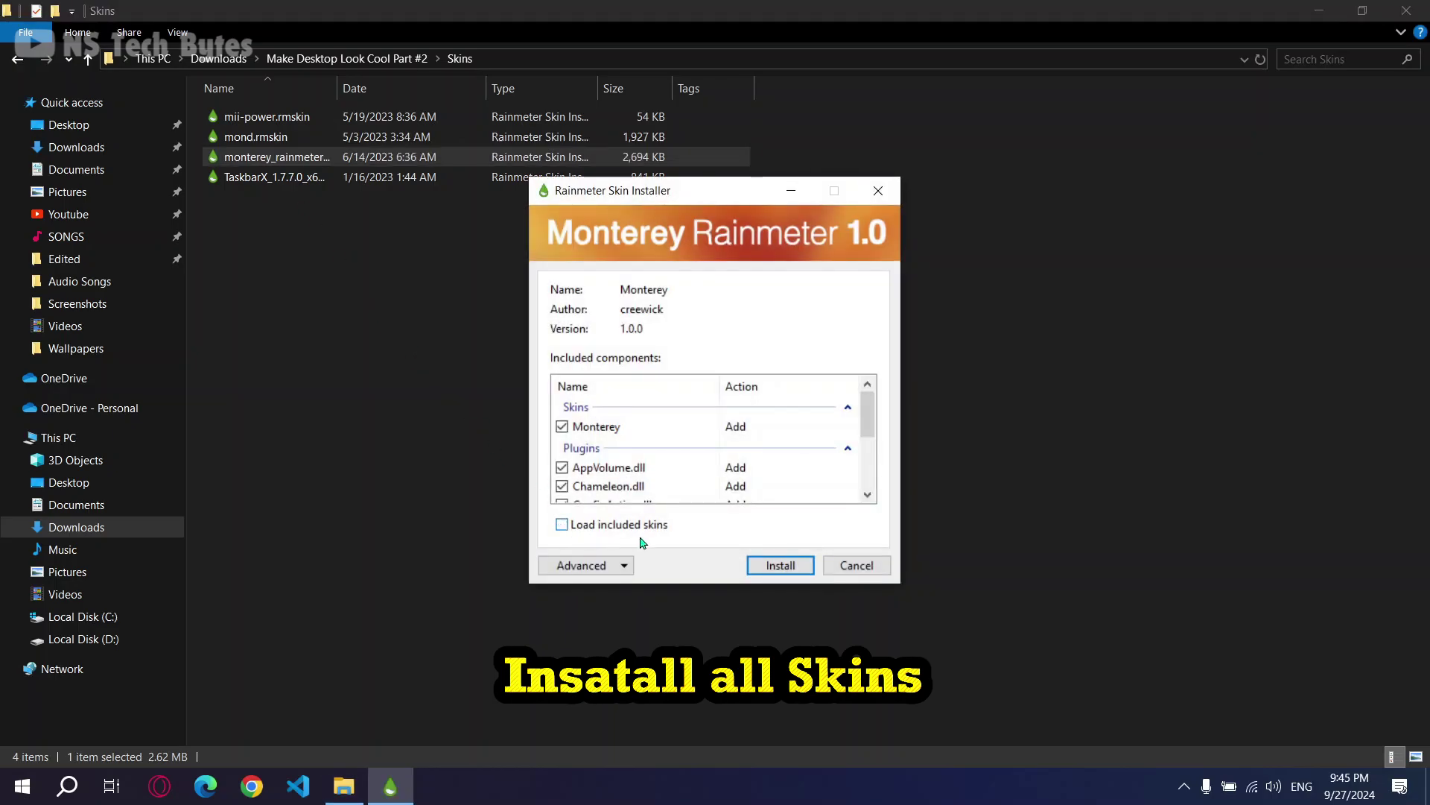
click(777, 568)
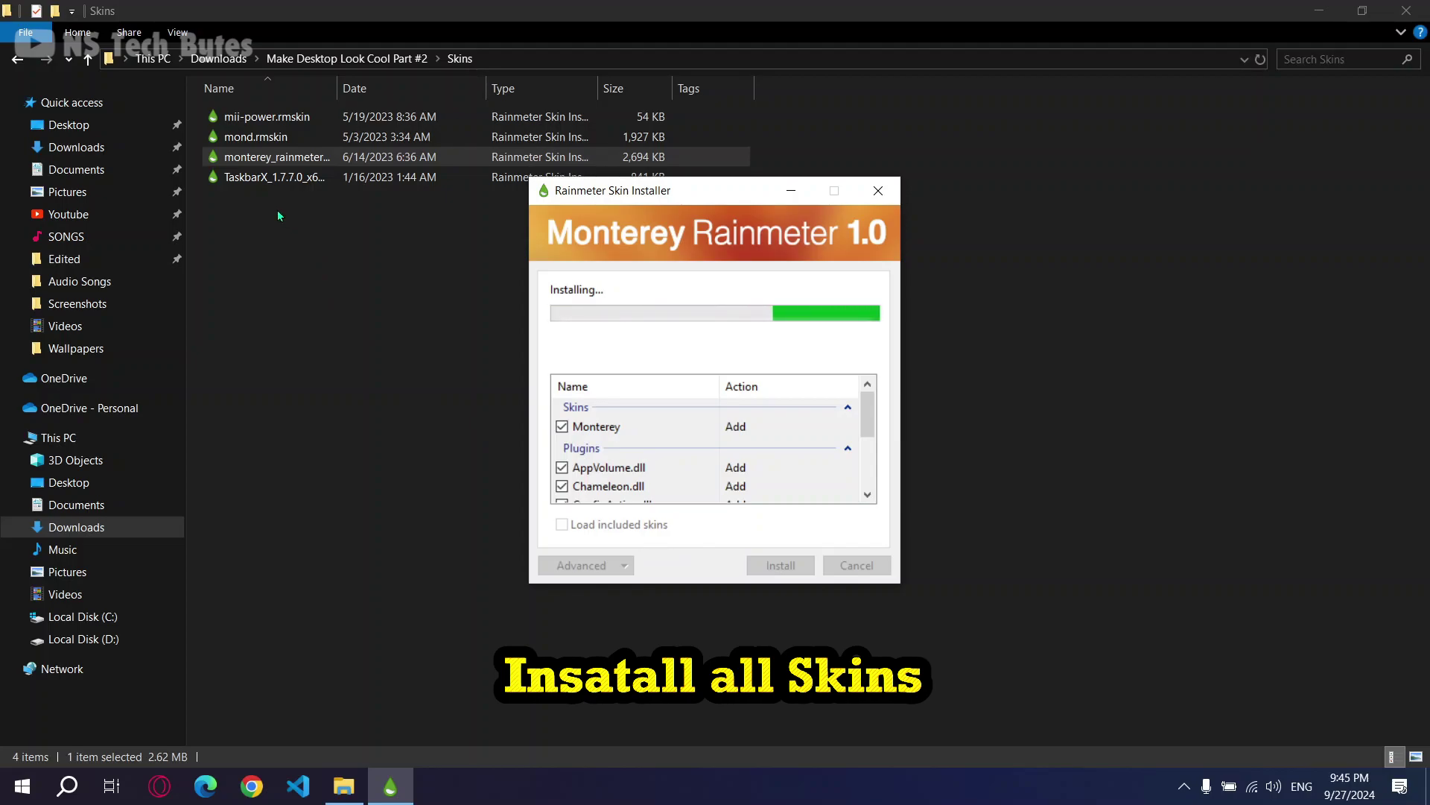
double_click(283, 178)
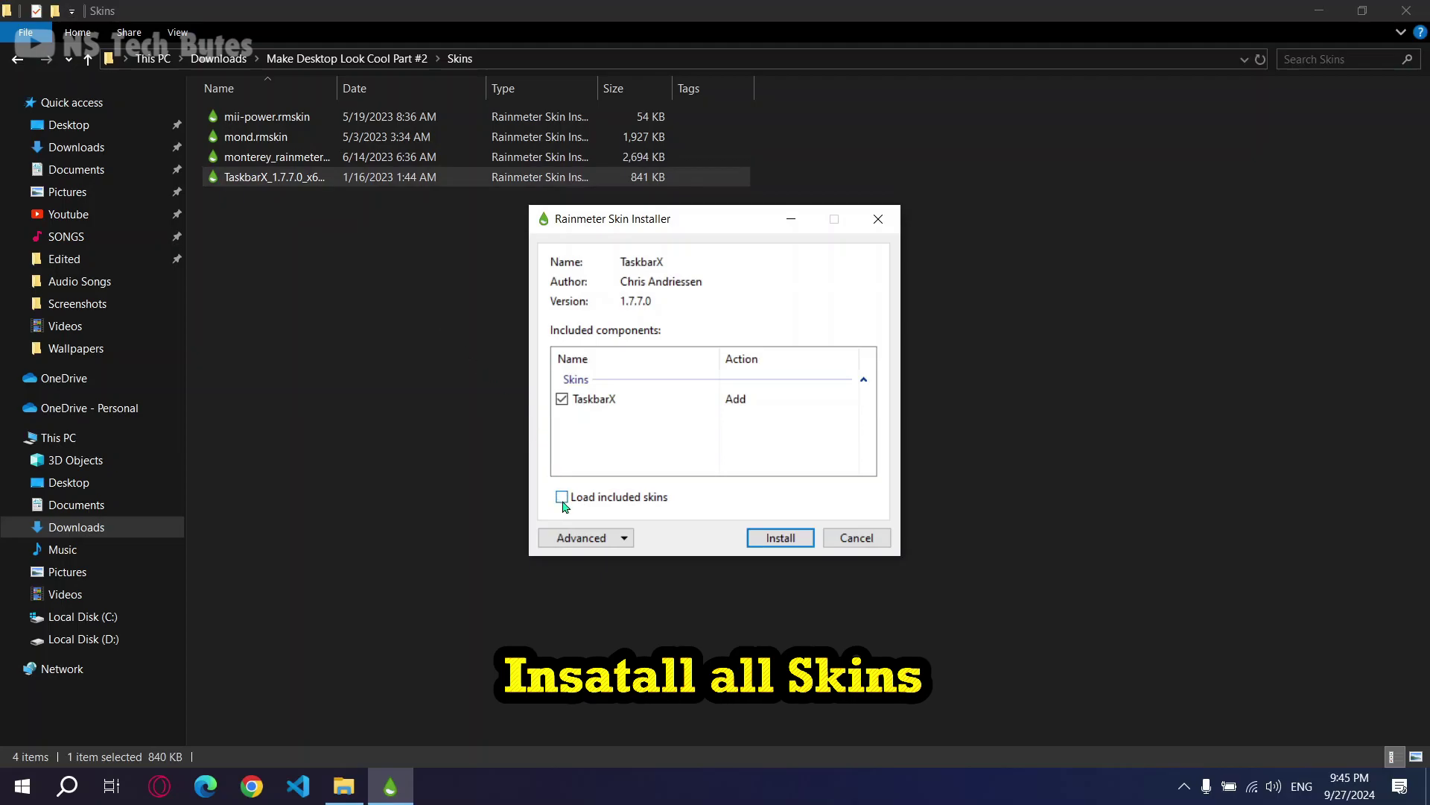
click(780, 537)
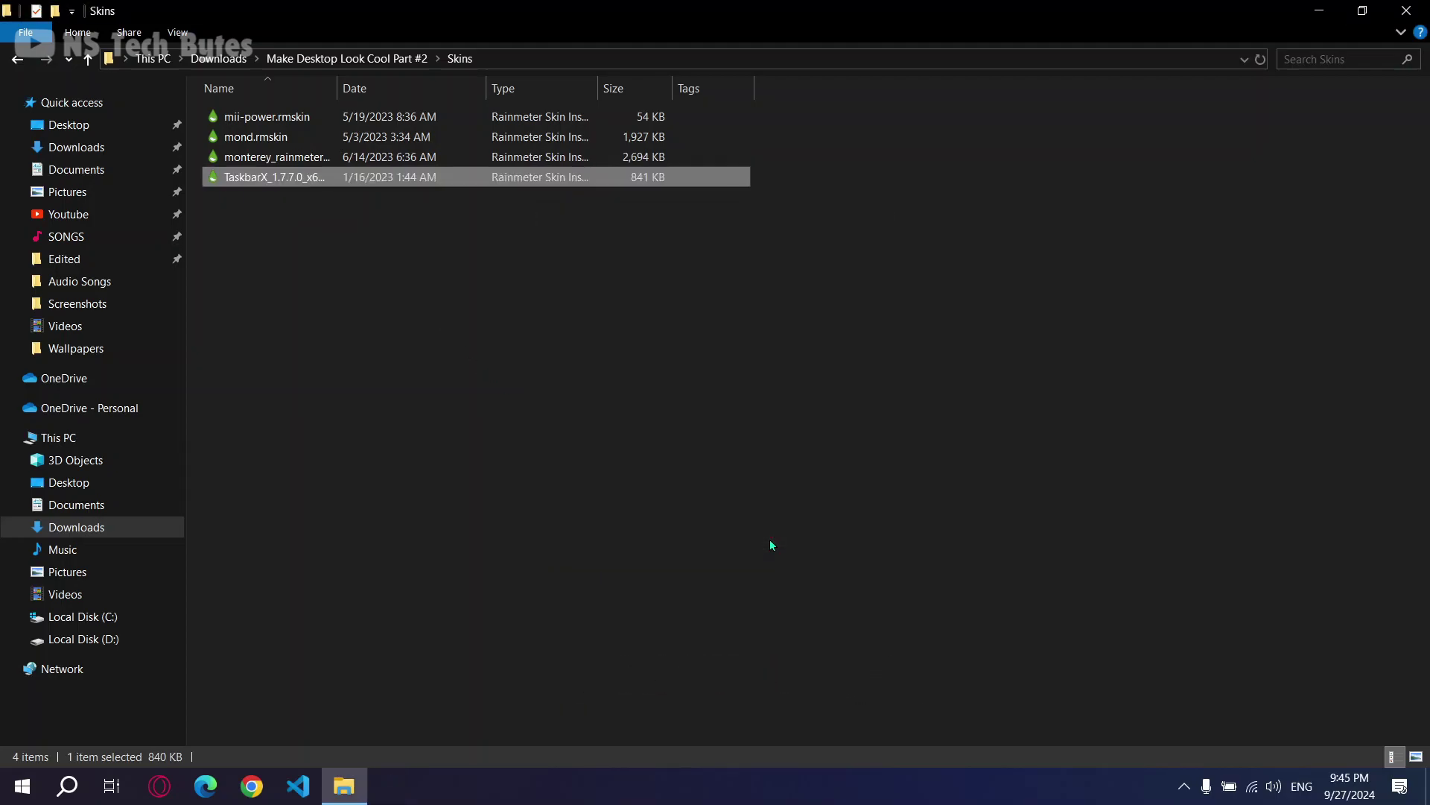
click(528, 436)
Copy the dock_icons folder from the Make Desktop Look Cool Part #2 folder.
click(16, 60)
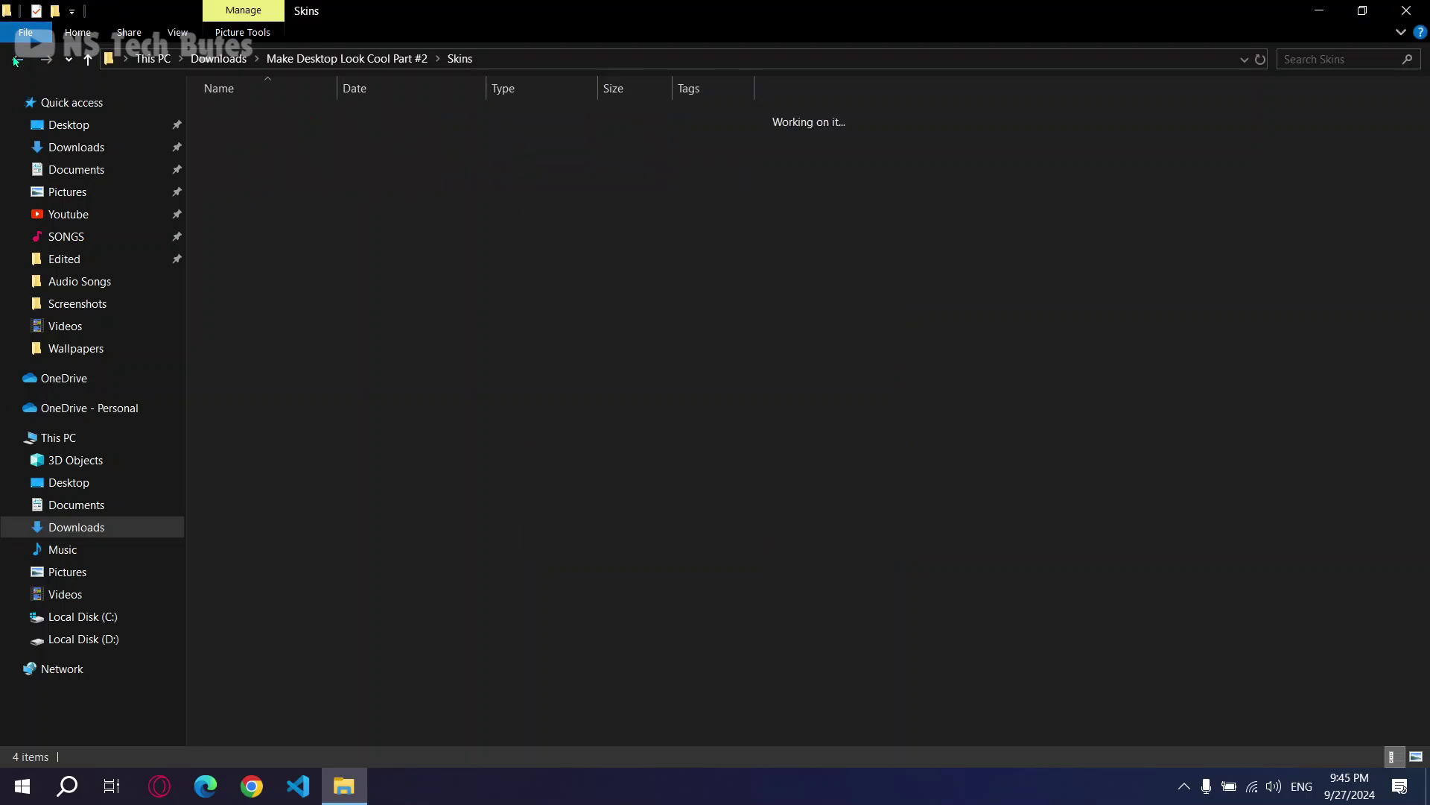
click(280, 116)
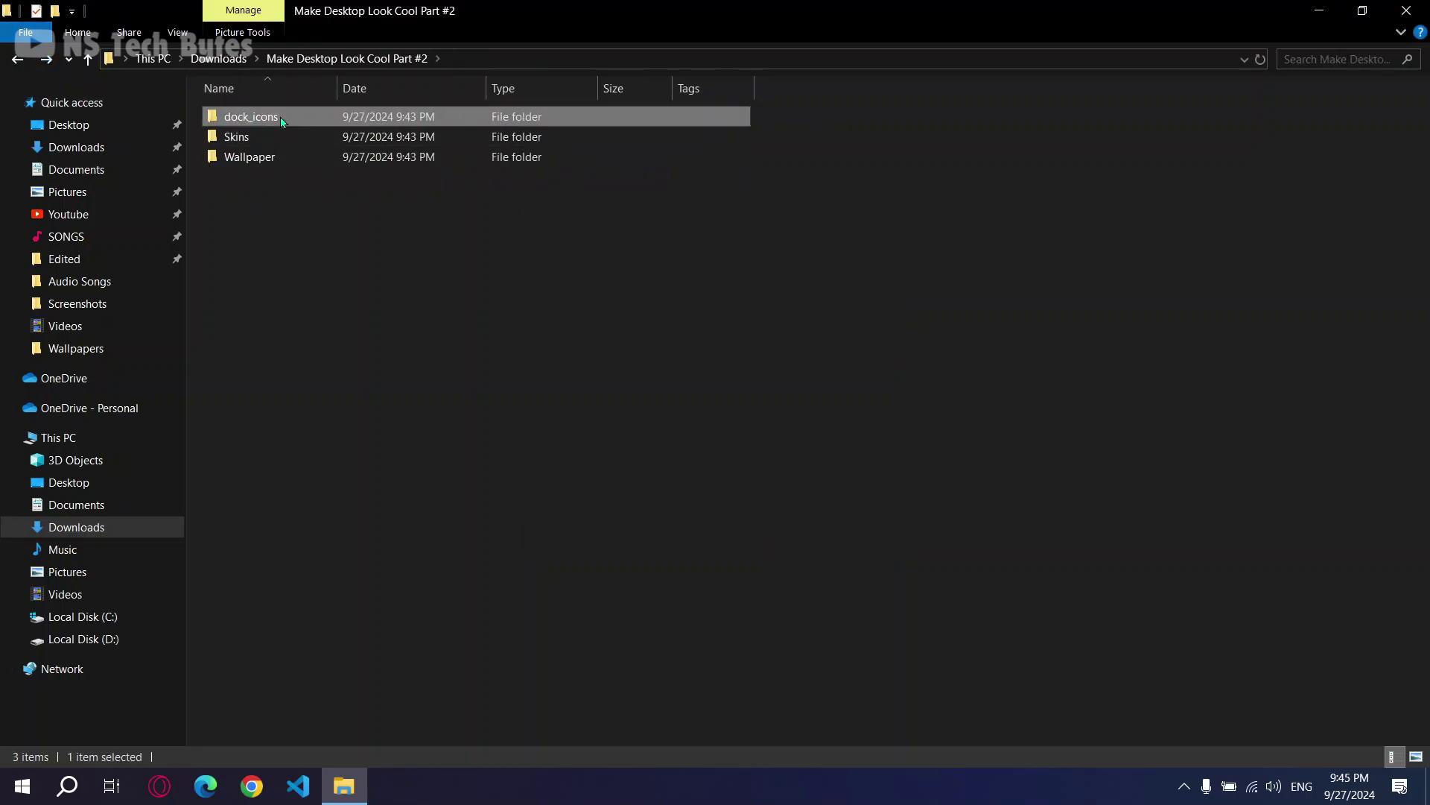
right_click(278, 121)
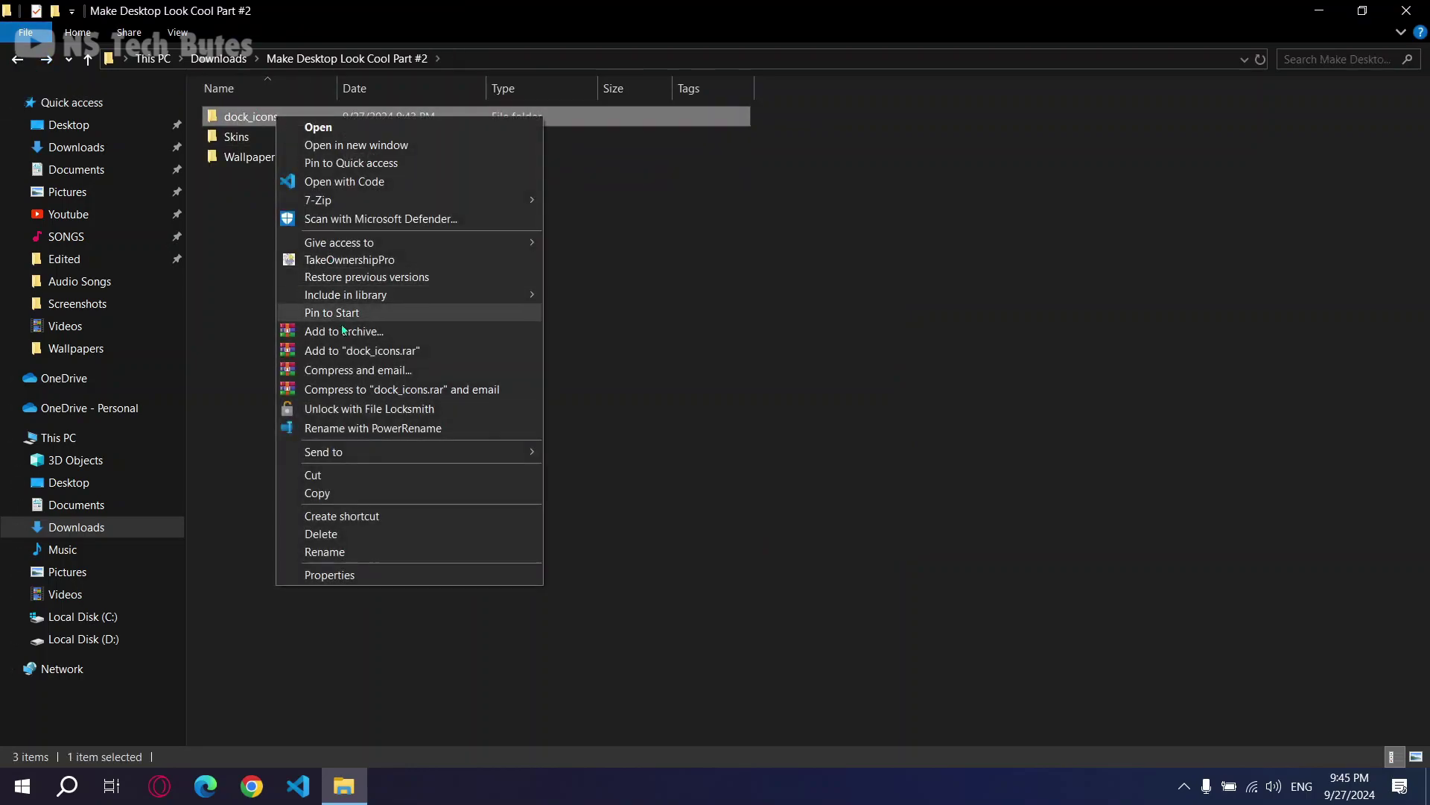
click(299, 496)
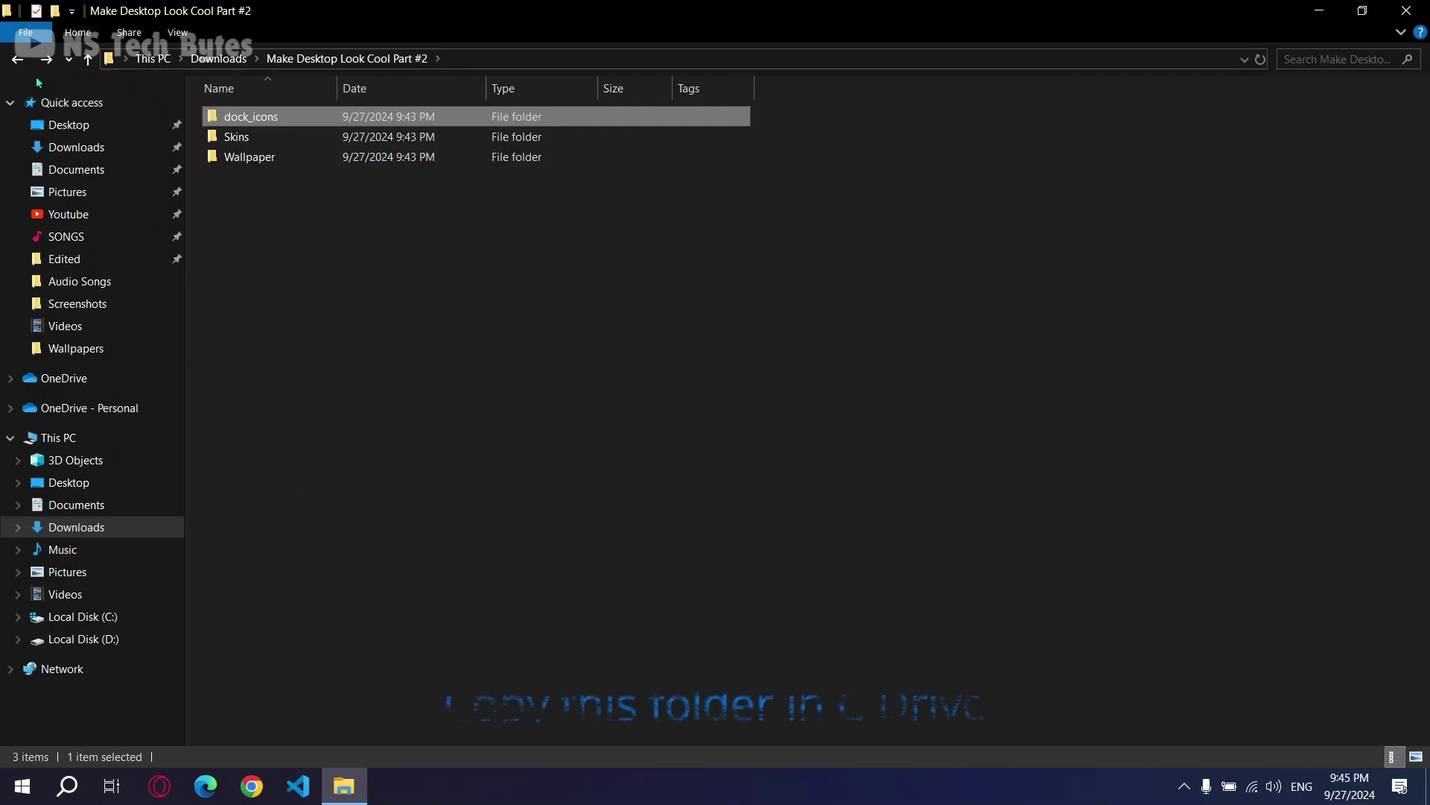
Delete the existing dock_icons folder from Local Disk (C:).
click(17, 60)
click(17, 60)
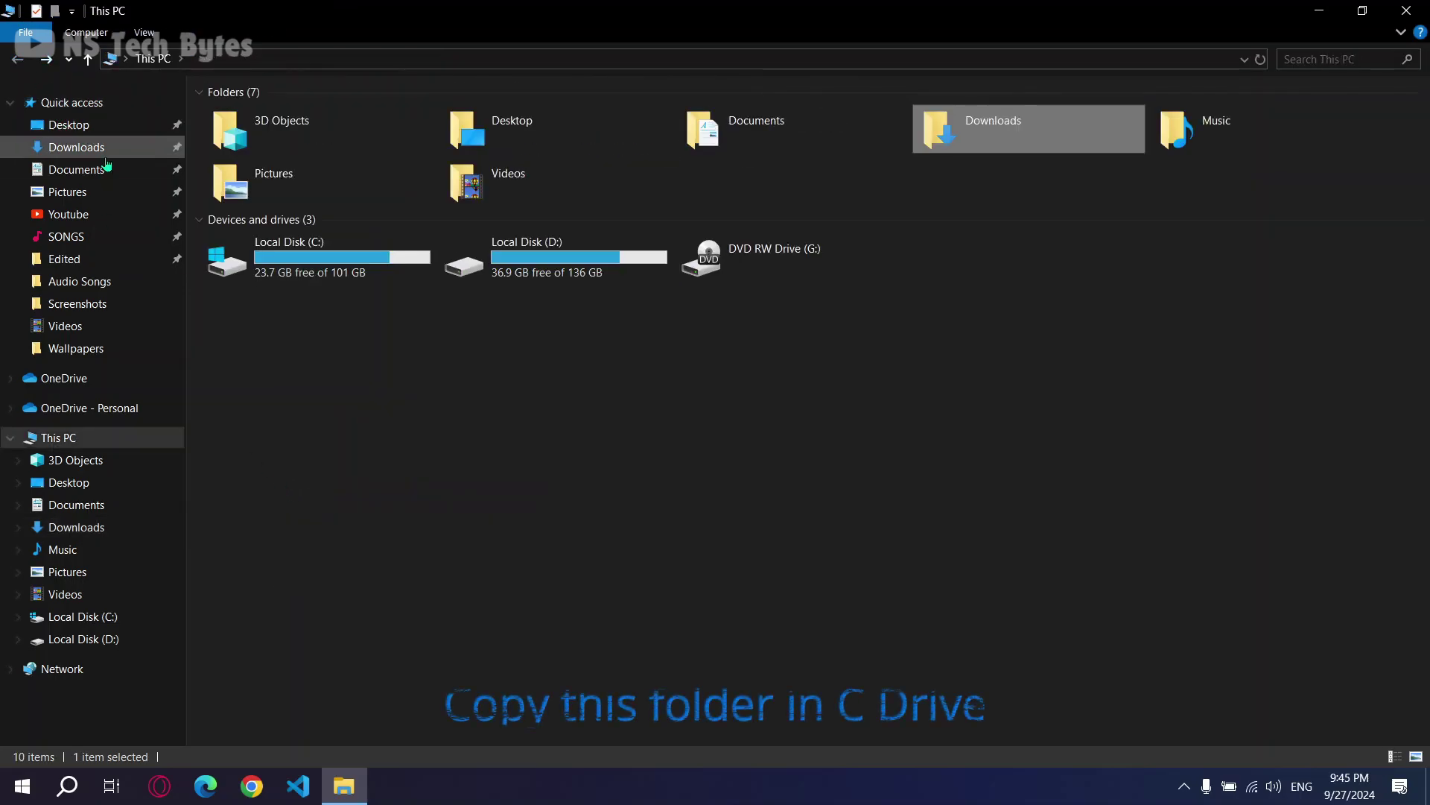
double_click(293, 267)
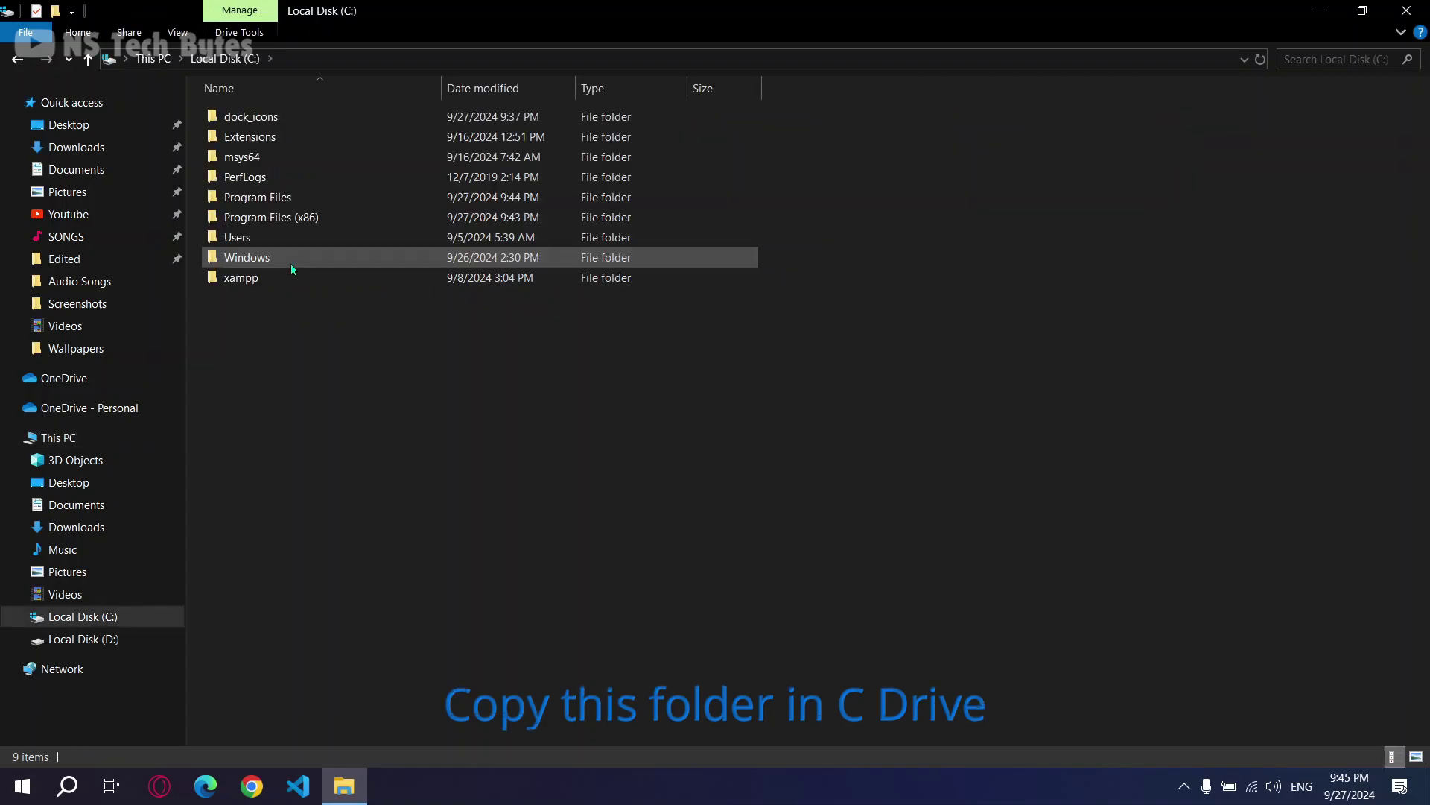
click(237, 119)
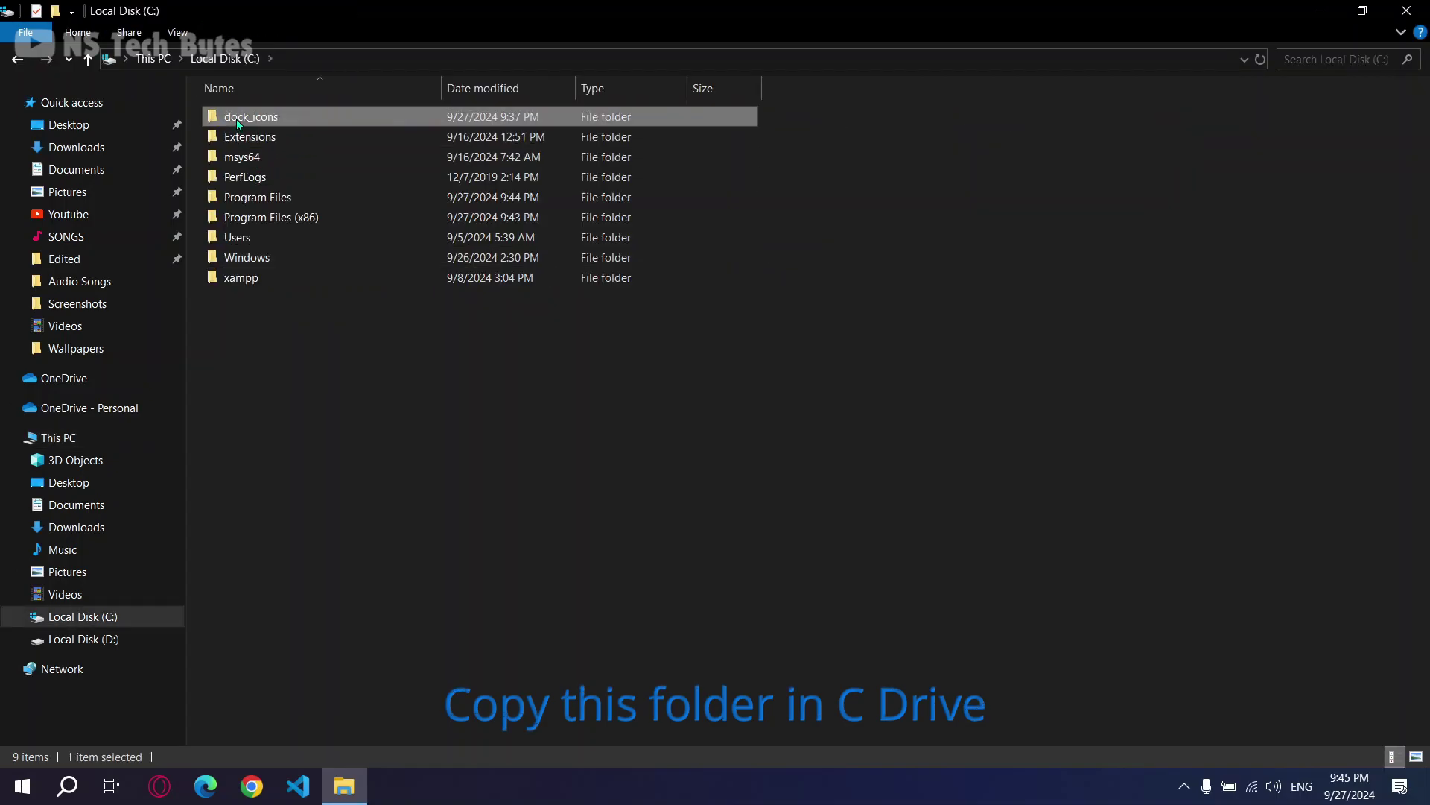
key(Delete)
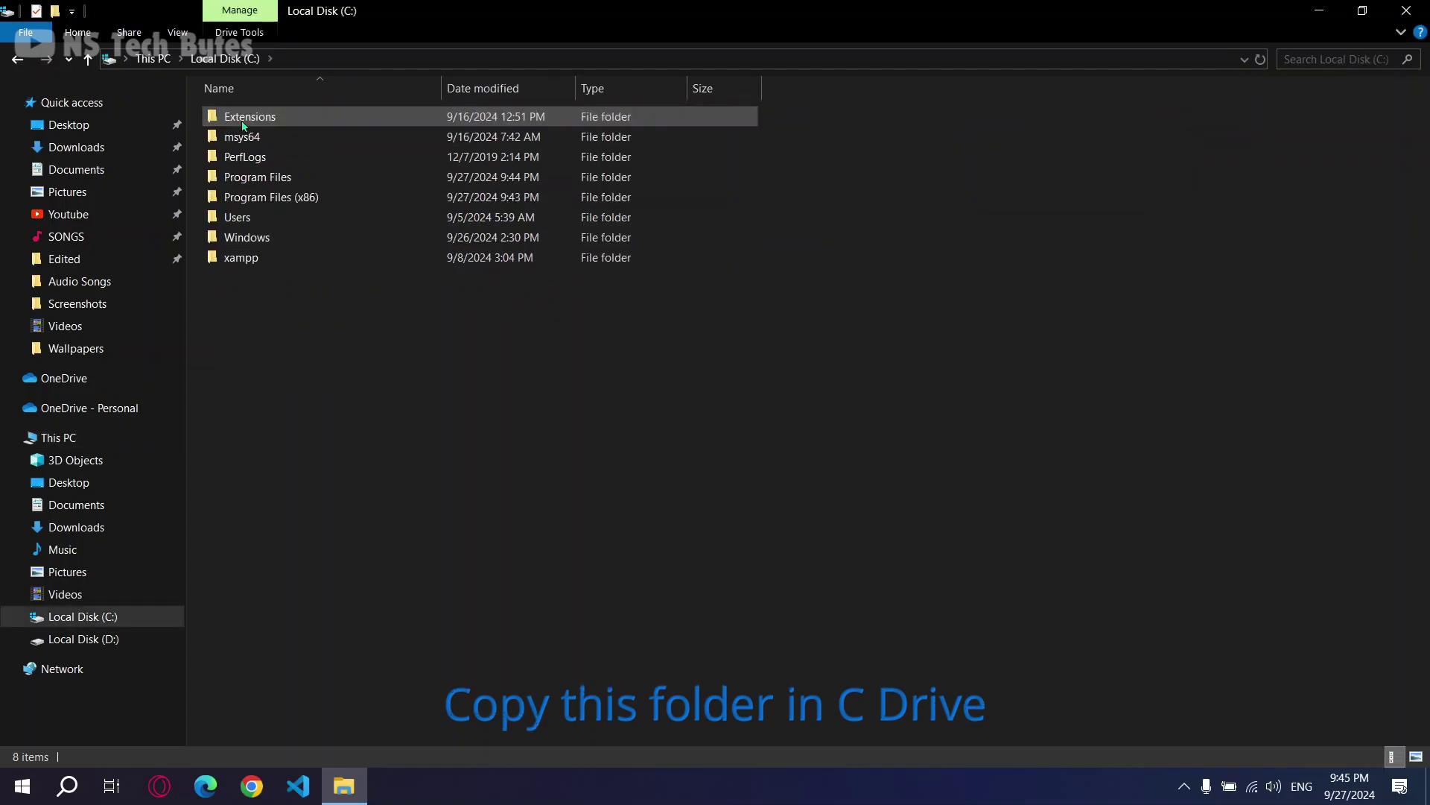
Paste the copied dock_icons folder into the root of Local Disk (C:) and close File Explorer.
right_click(290, 317)
click(345, 403)
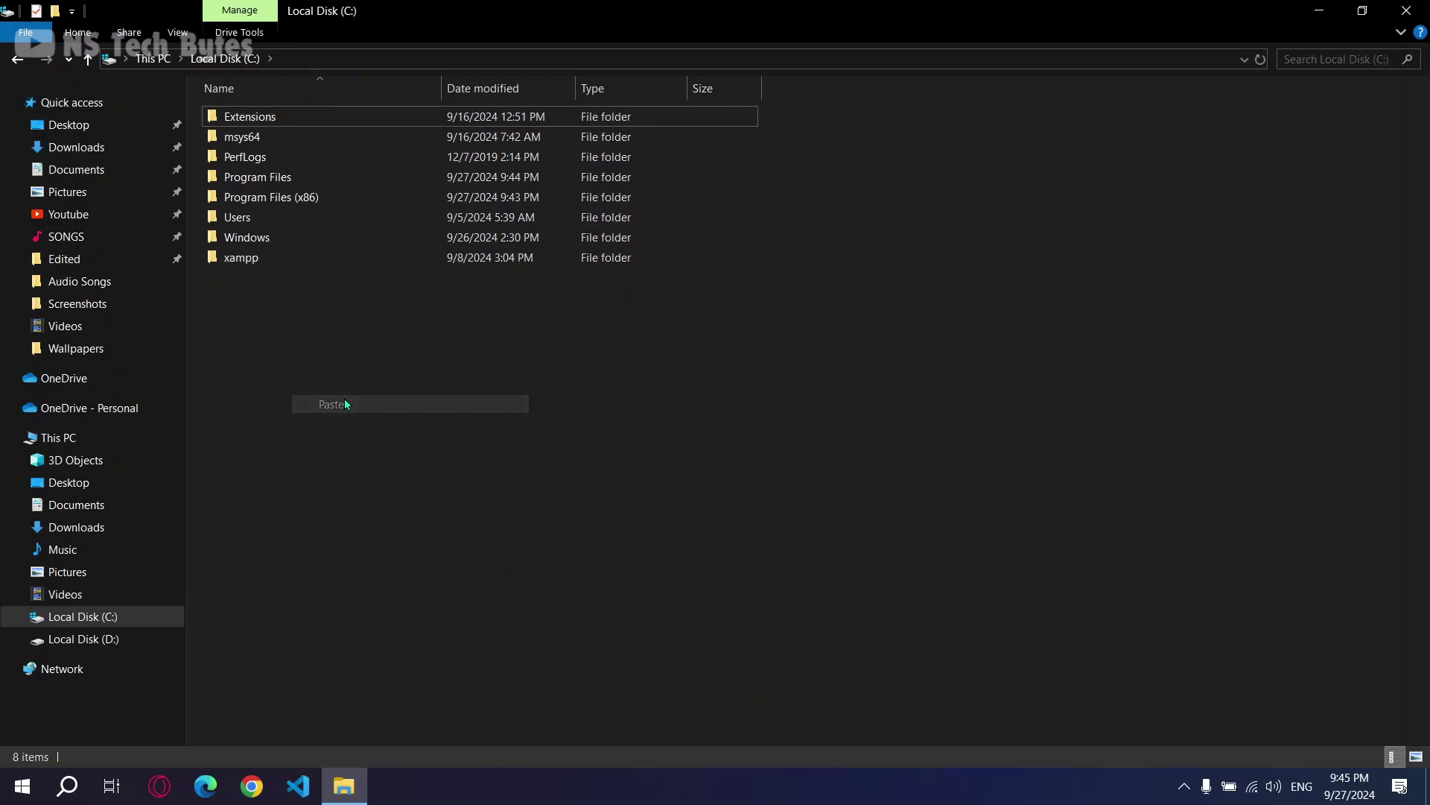
click(16, 61)
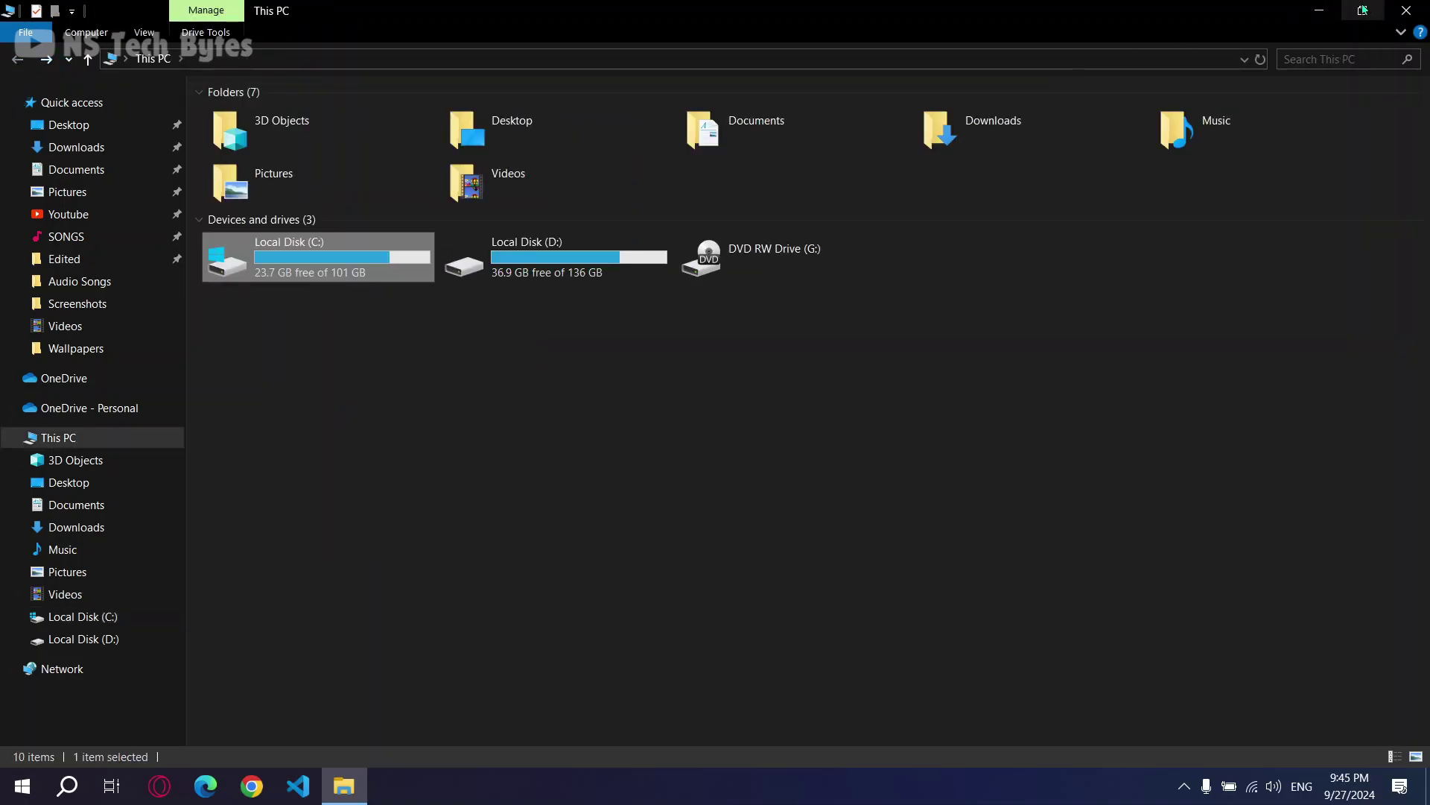
click(1407, 10)
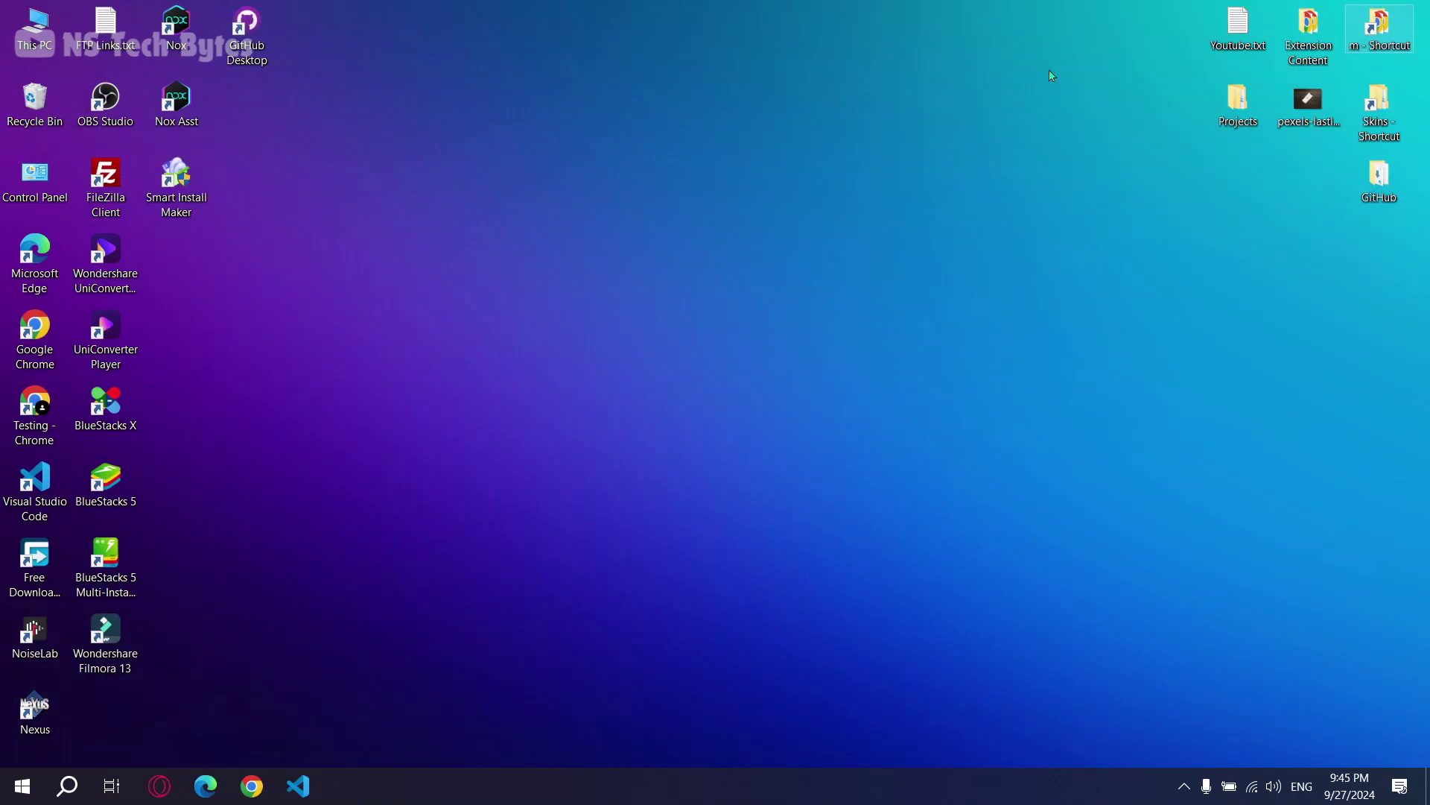
Hide all the desktop icons.
right_click(570, 145)
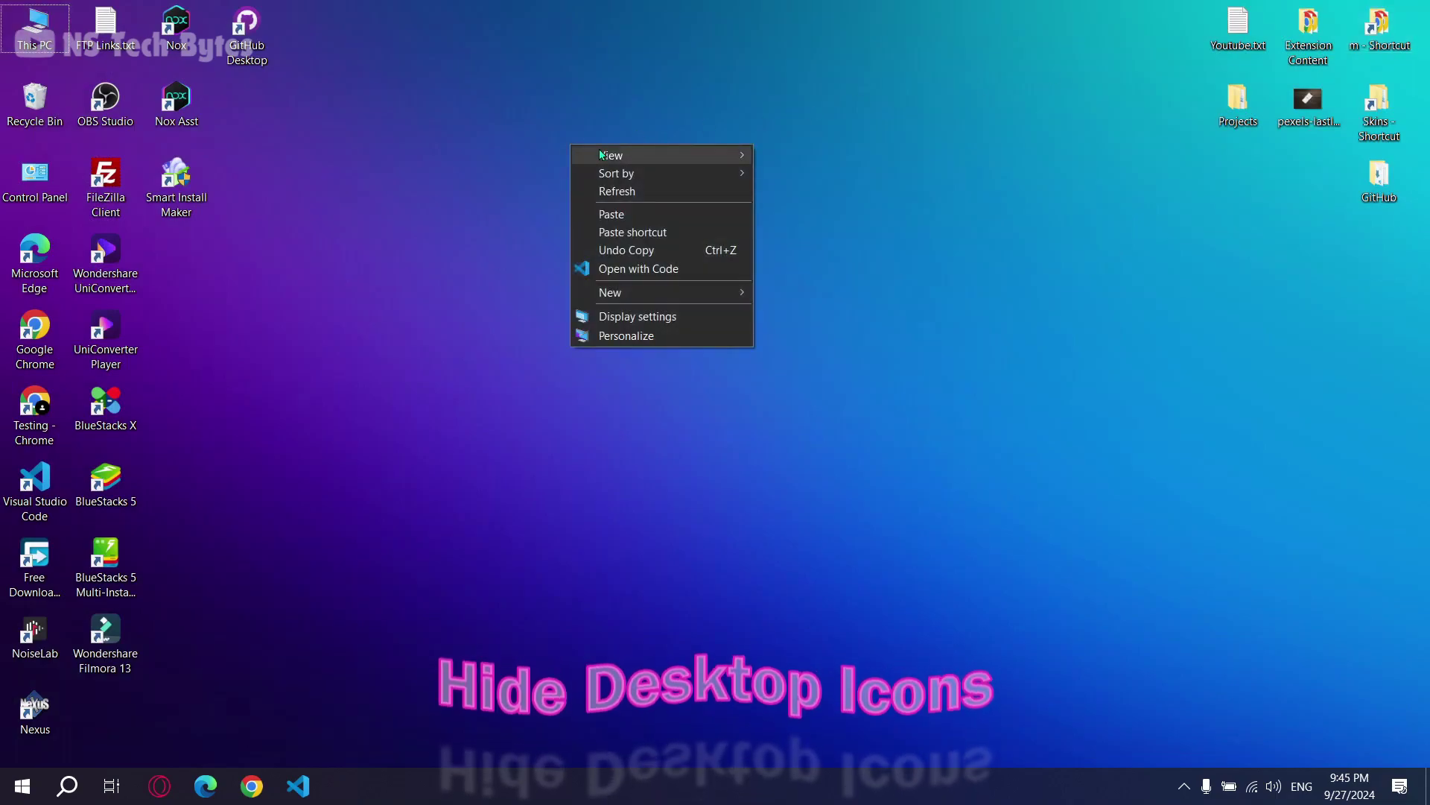
mouse_move(618, 155)
click(805, 253)
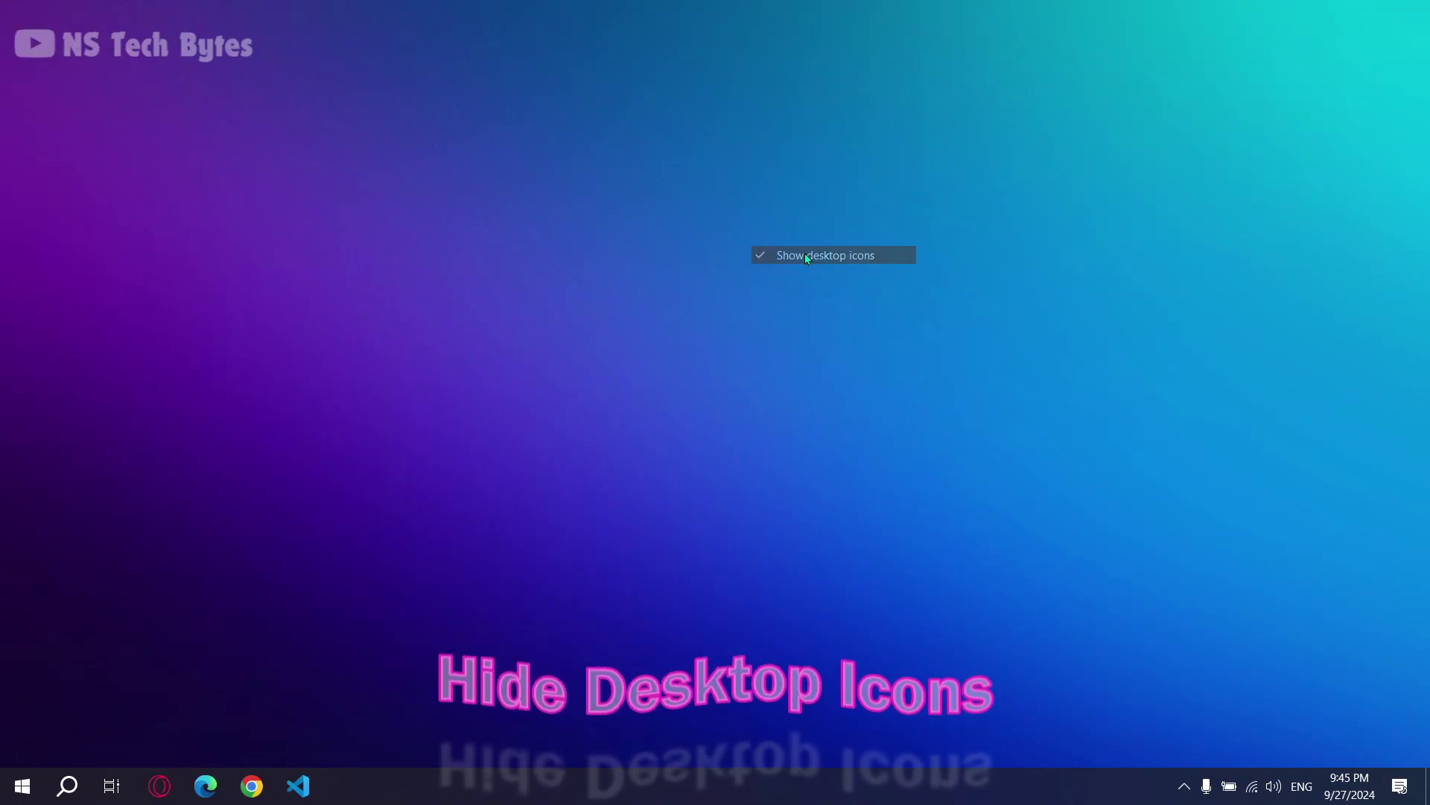
Search Windows for "nexus" and launch the Nexus dock app.
click(67, 785)
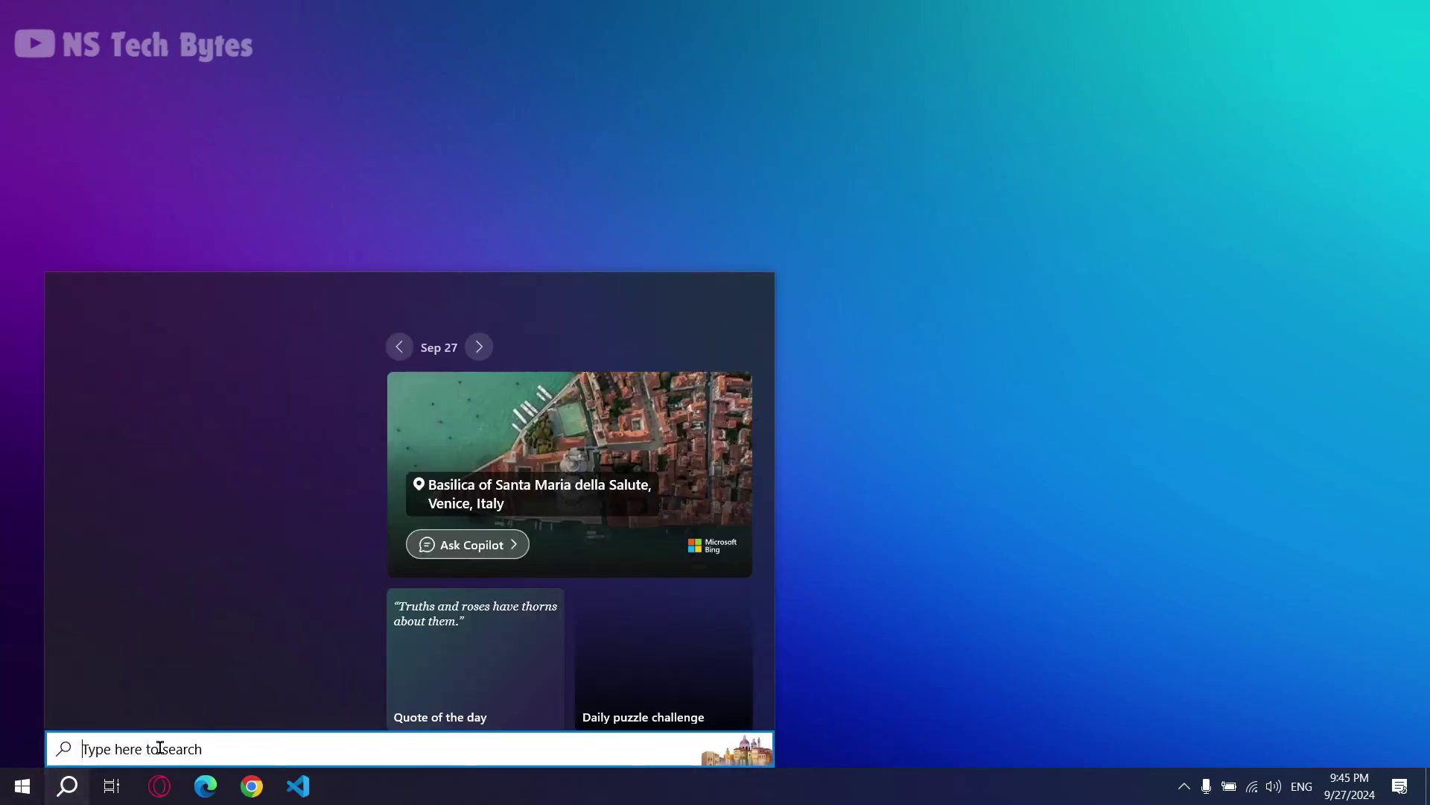
text(nexu)
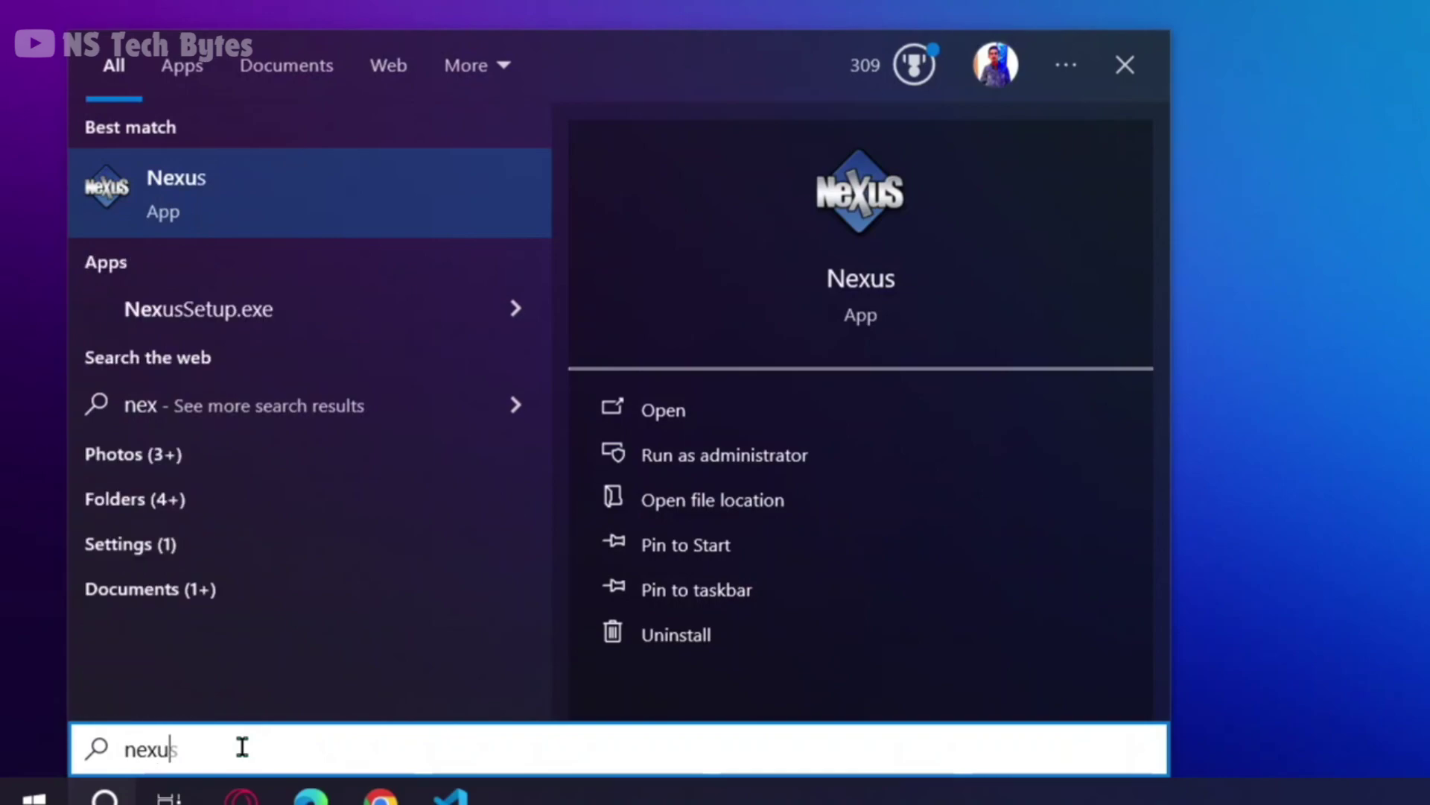
text(s)
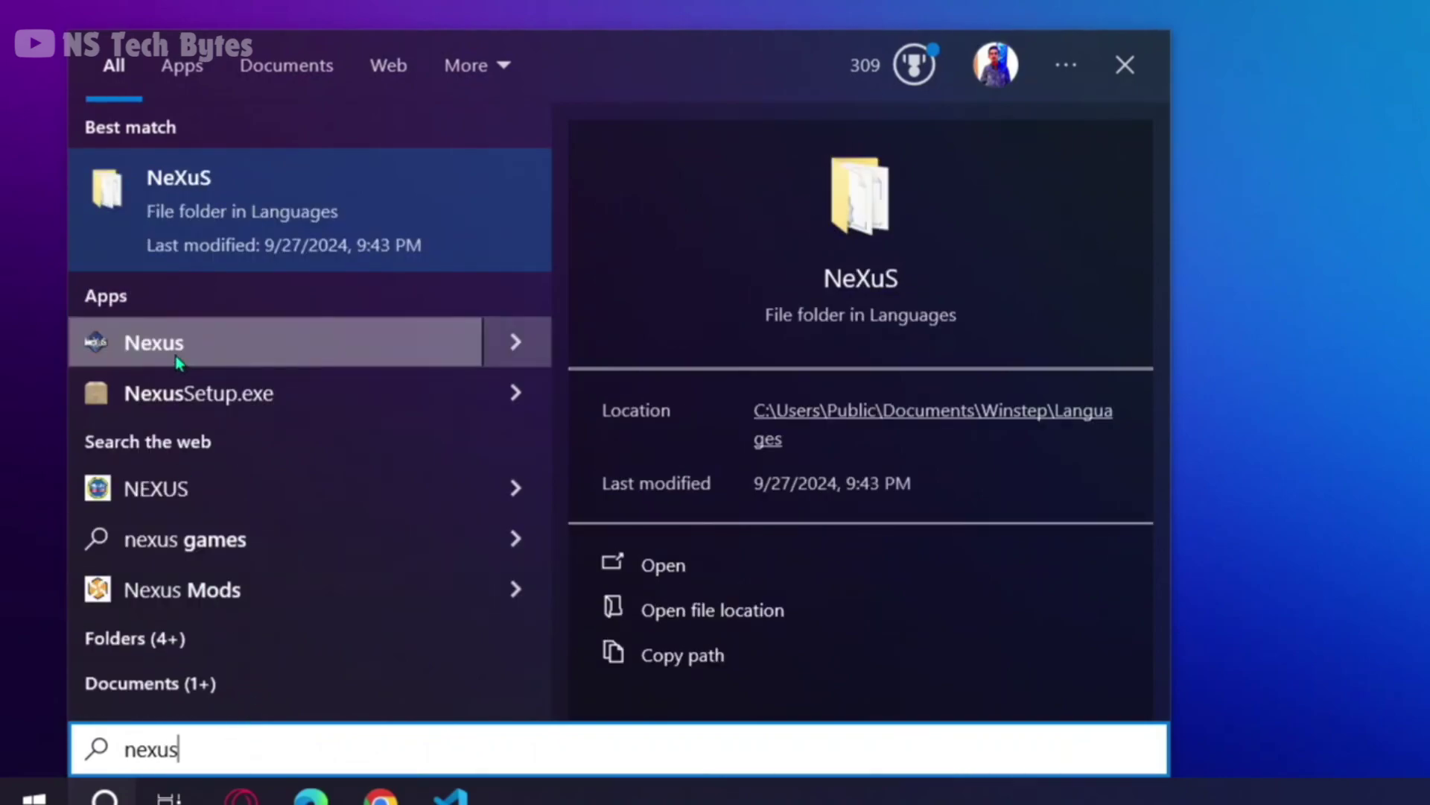
click(179, 362)
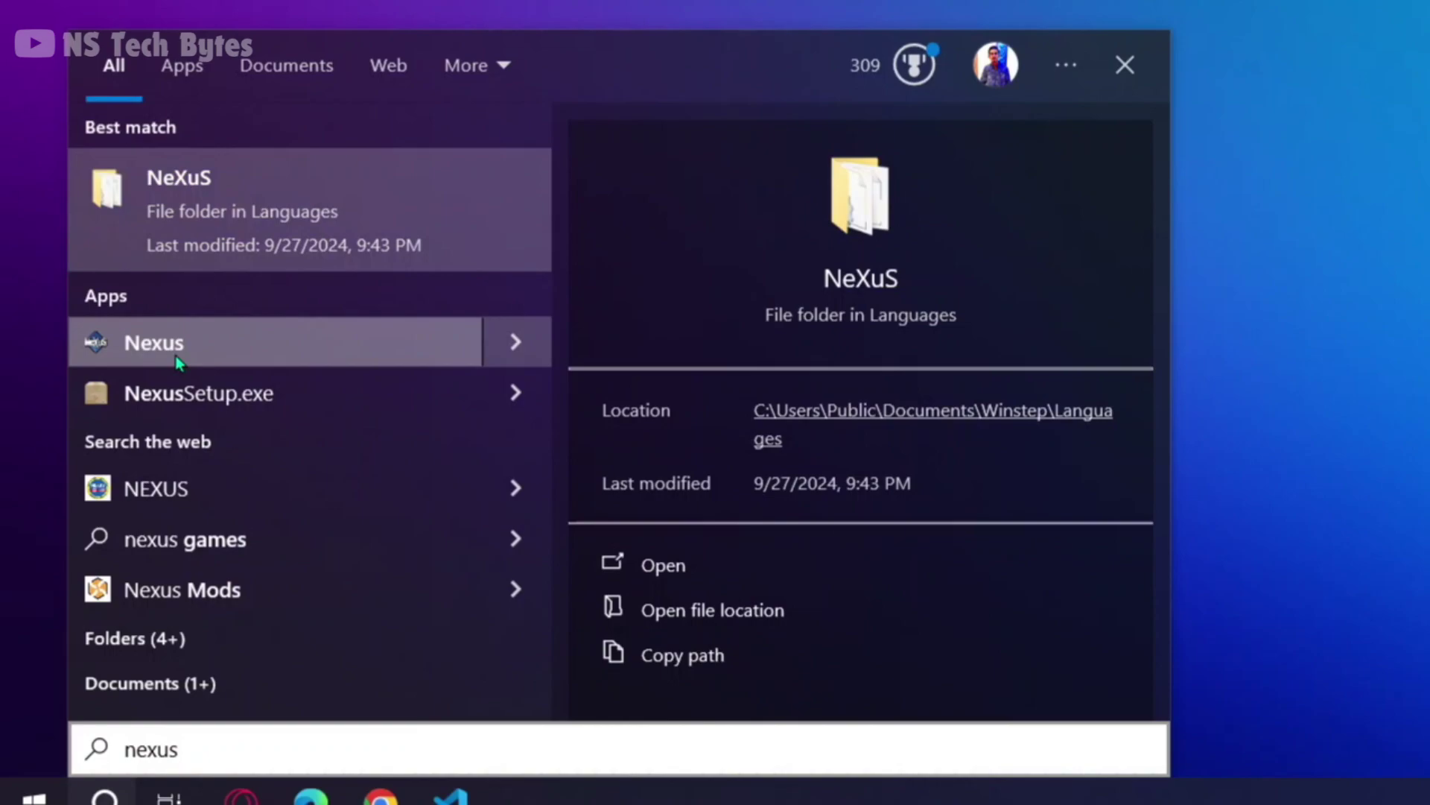
click(43, 379)
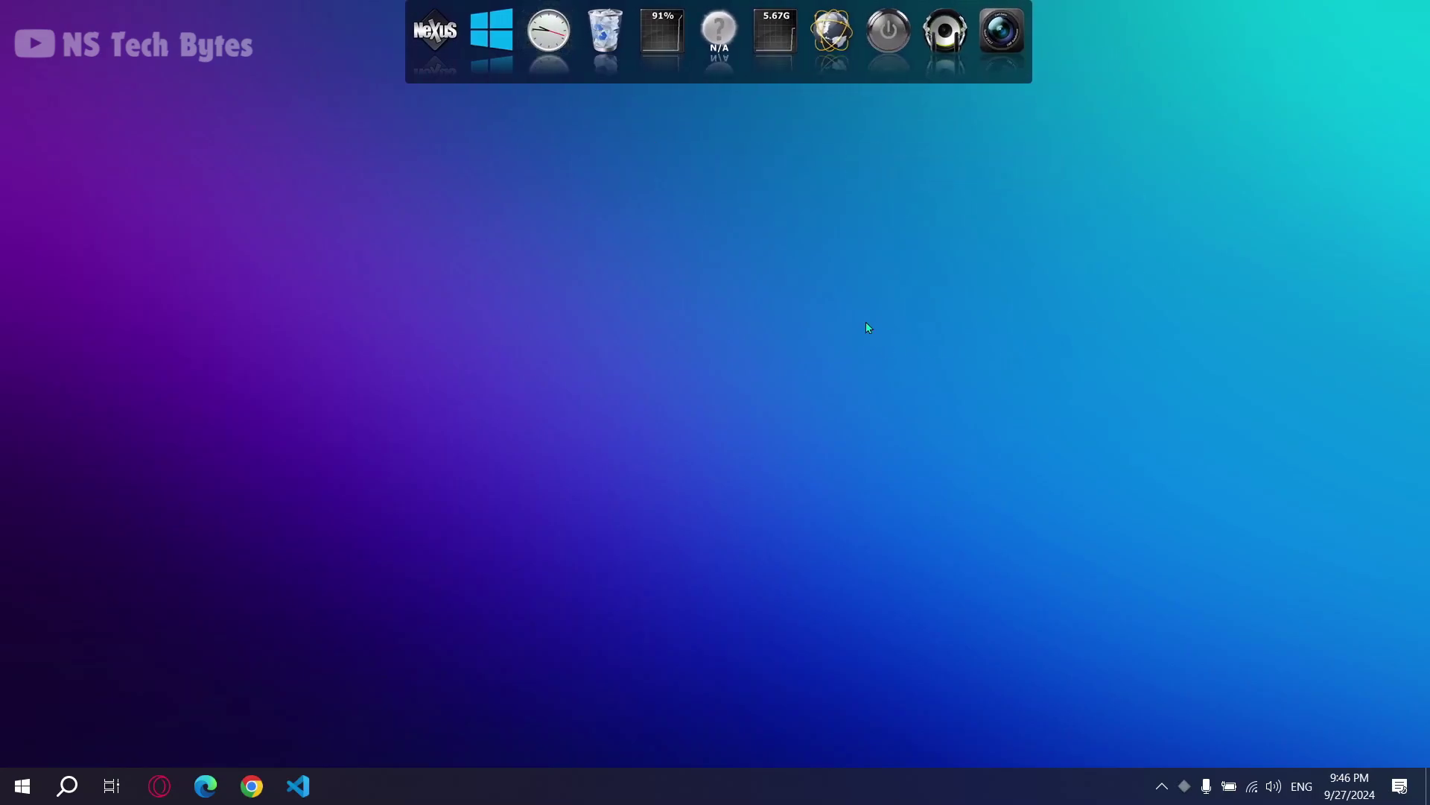
Restore the dock configuration in Nexus Preferences from the backup file wsbackup.wbk in C:\dock_icons.
right_click(1186, 793)
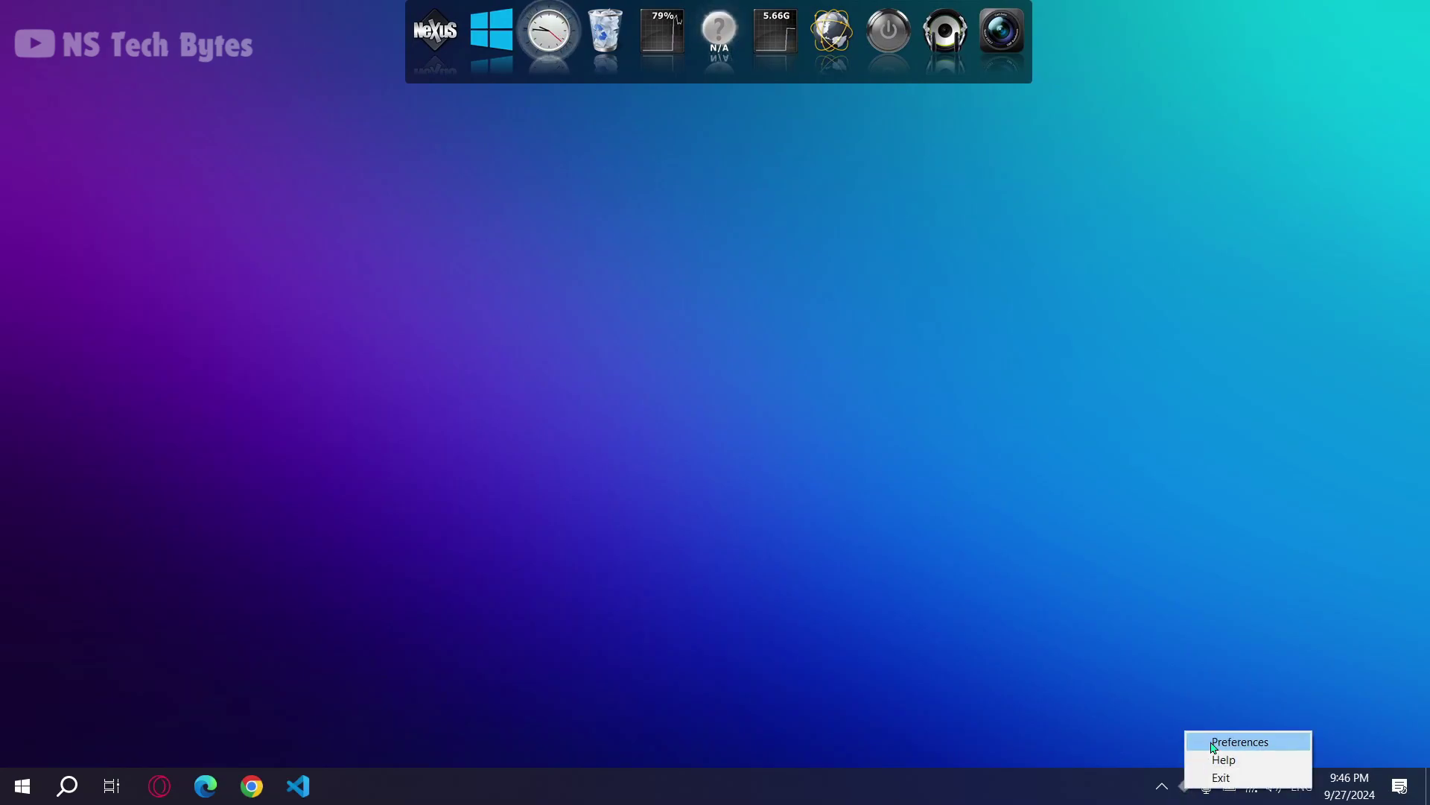
click(1213, 743)
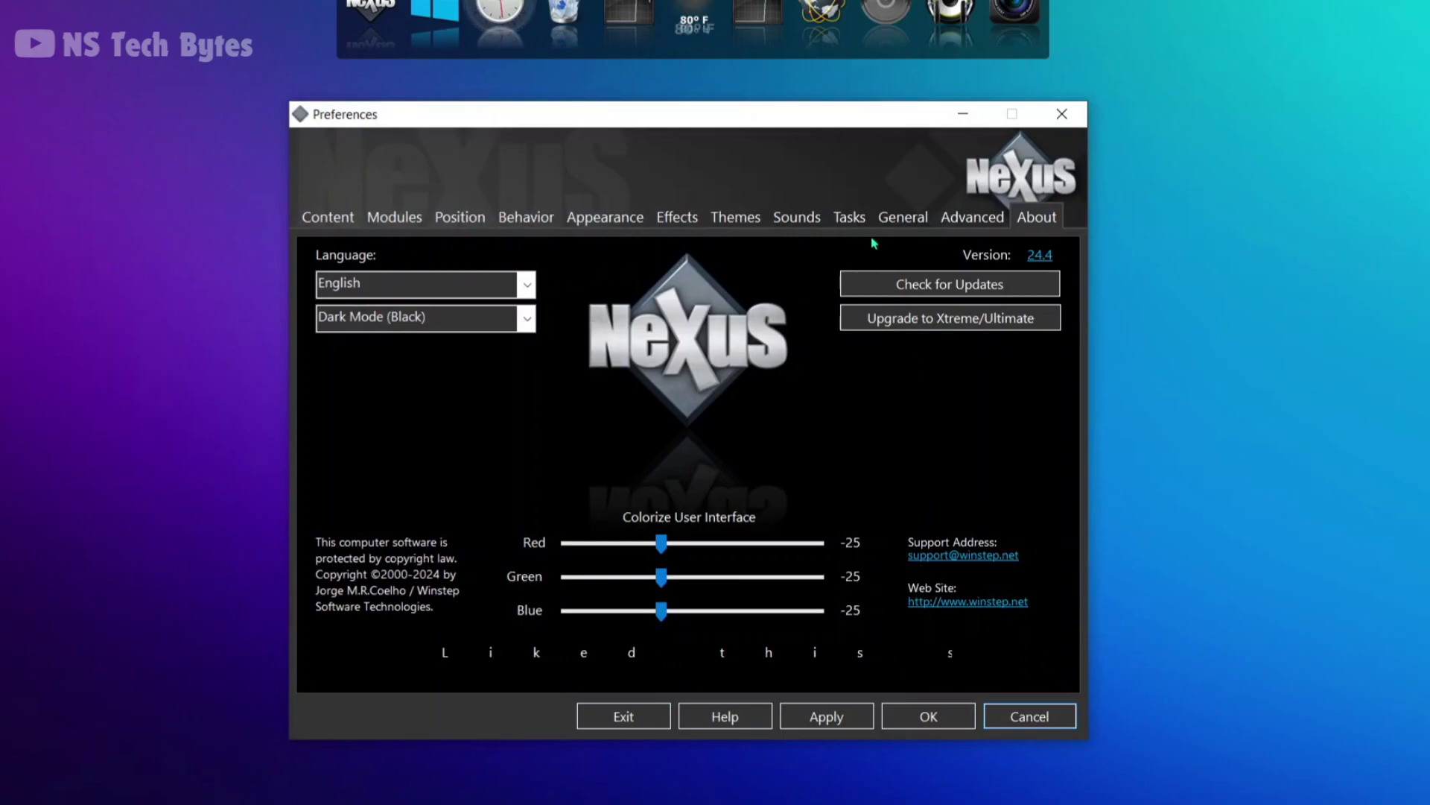
click(897, 223)
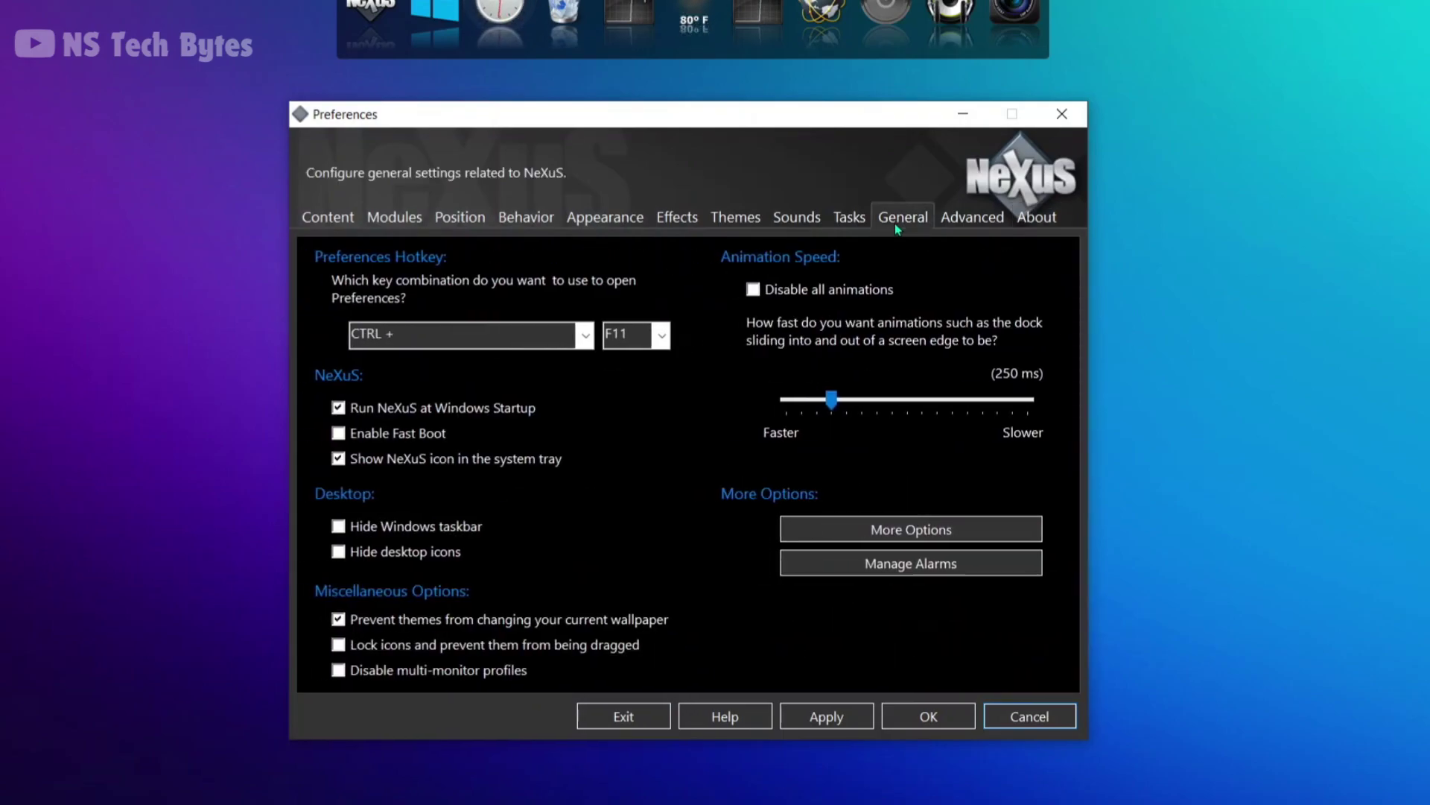
click(968, 212)
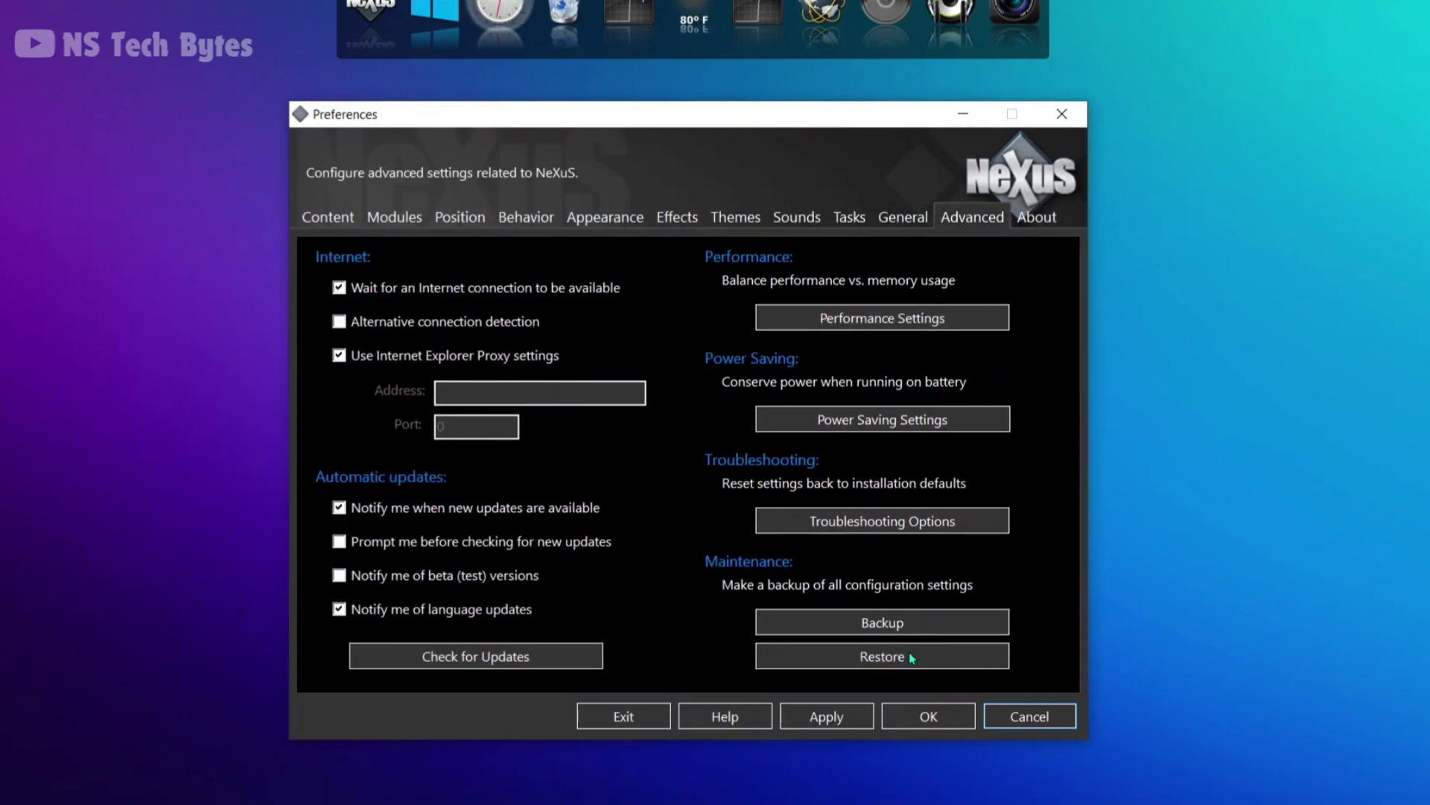
click(909, 651)
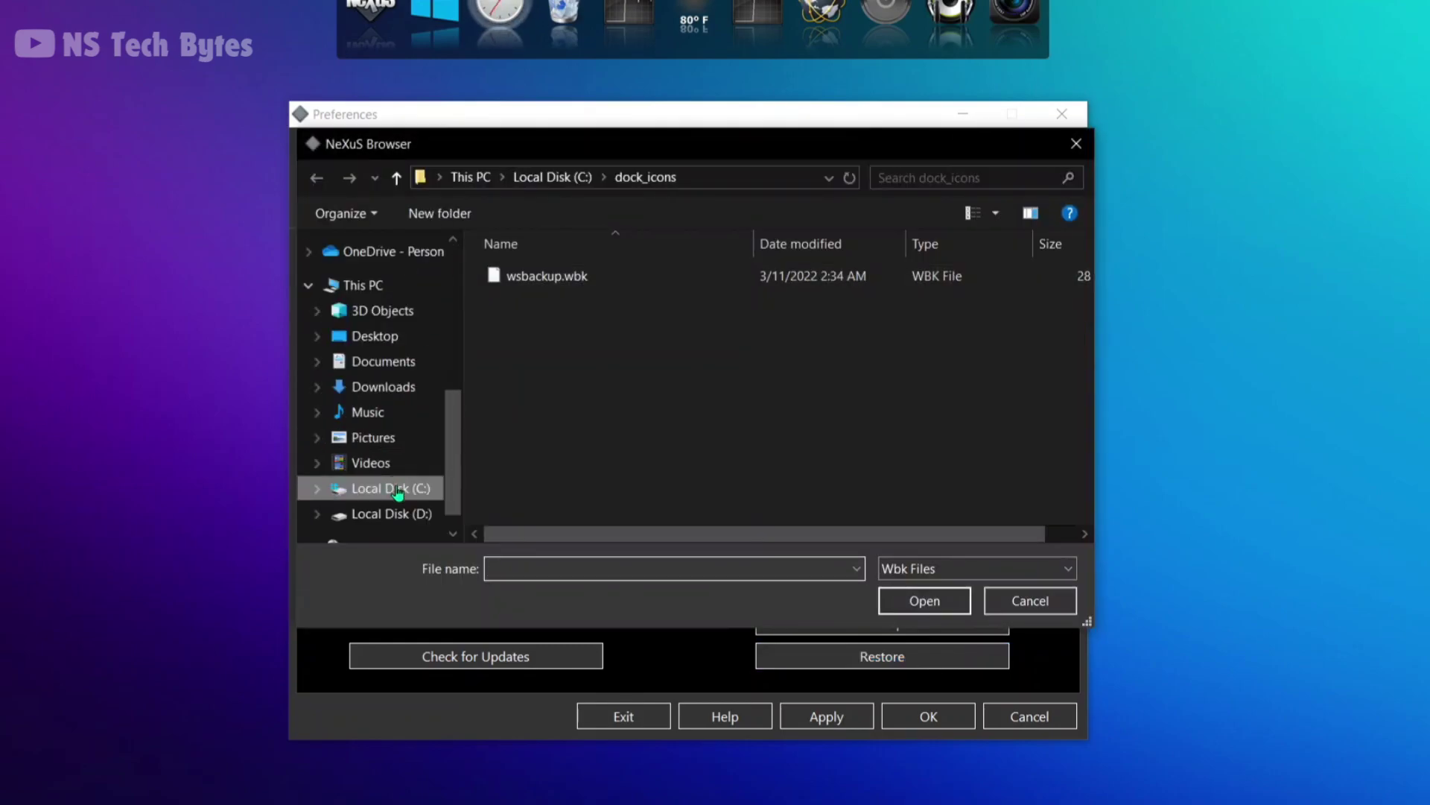
click(397, 489)
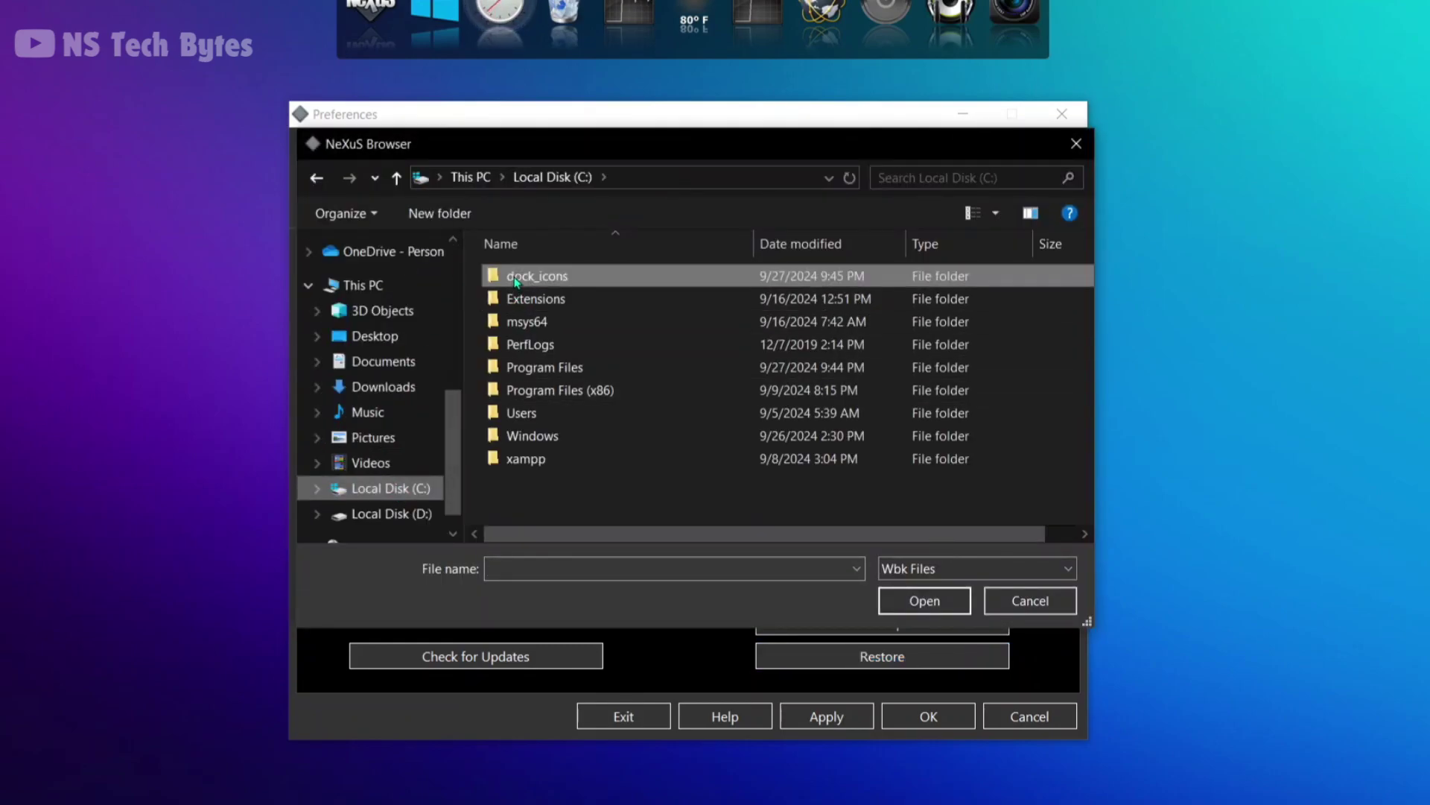
click(903, 600)
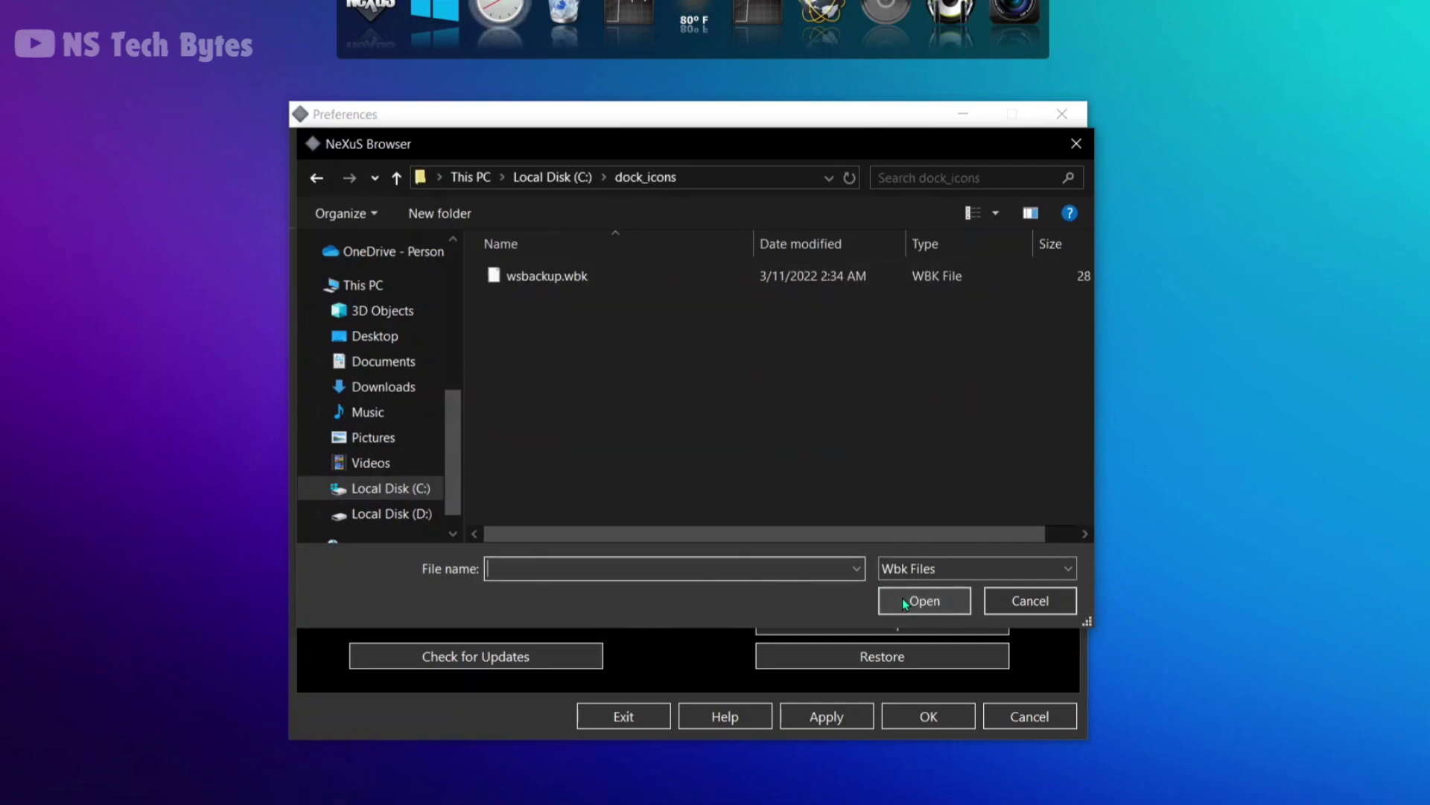
click(535, 281)
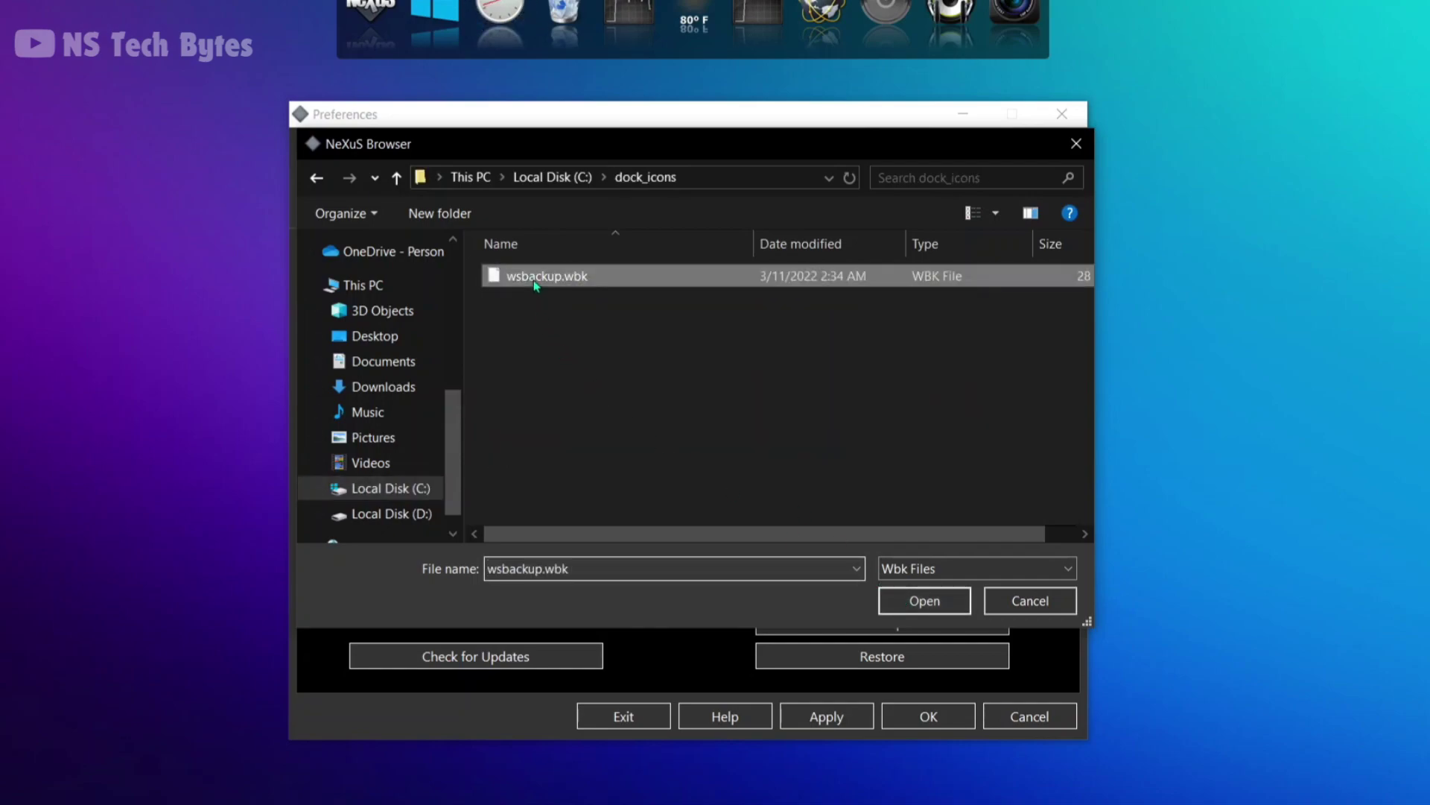
click(925, 605)
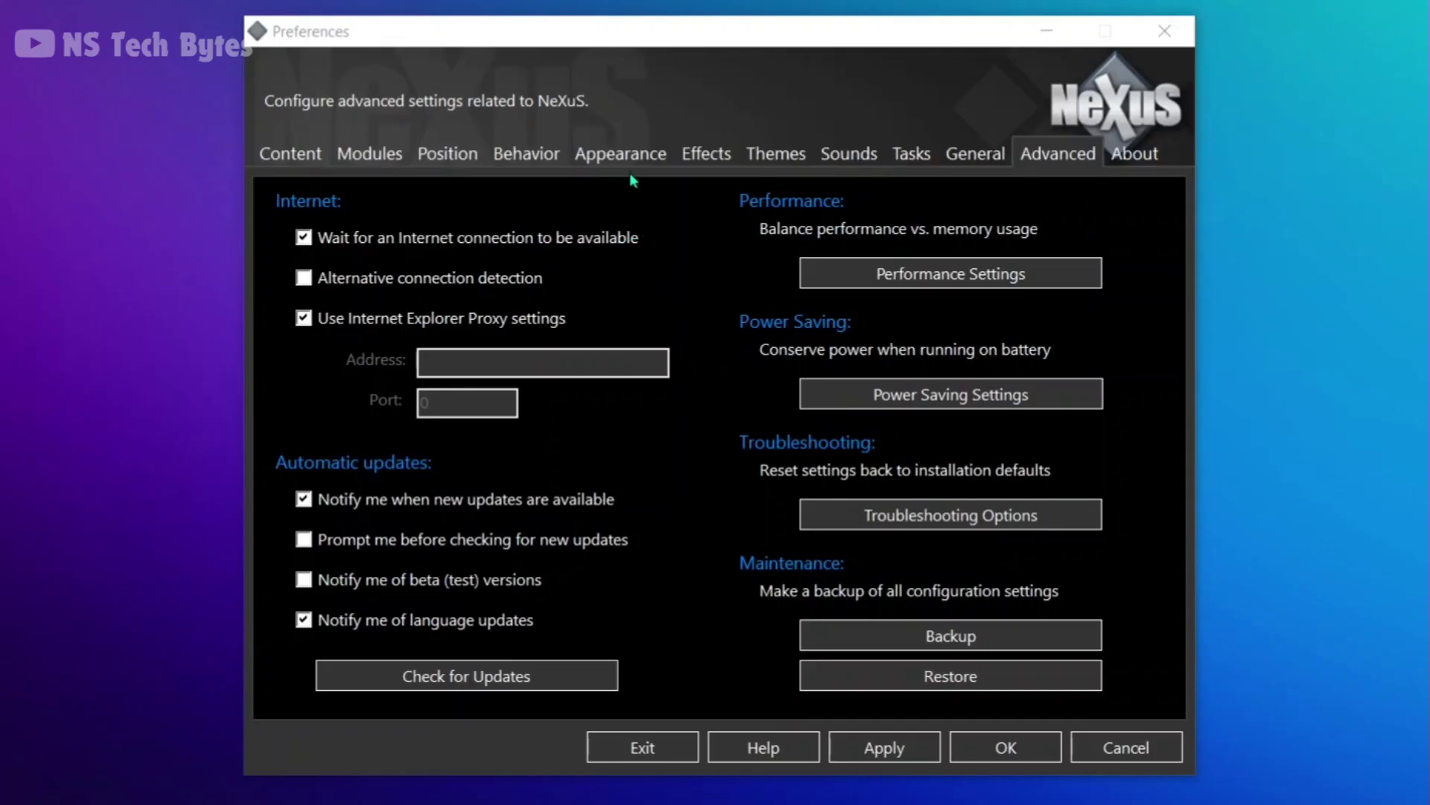
Set the dock icon size to 31 pixels and the icon reflection to 0%, and apply the changes.
click(644, 221)
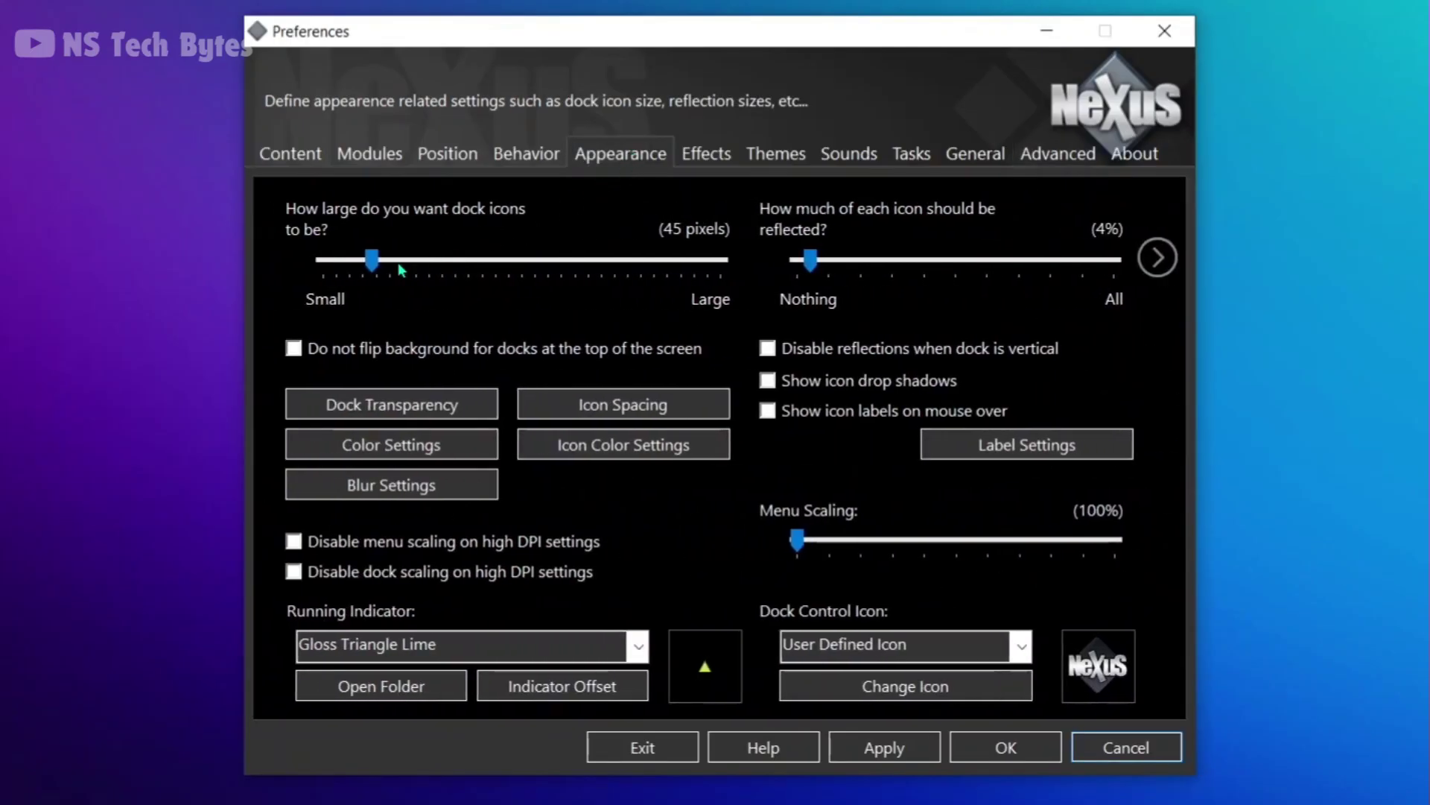
drag(372, 260, 347, 265)
click(791, 267)
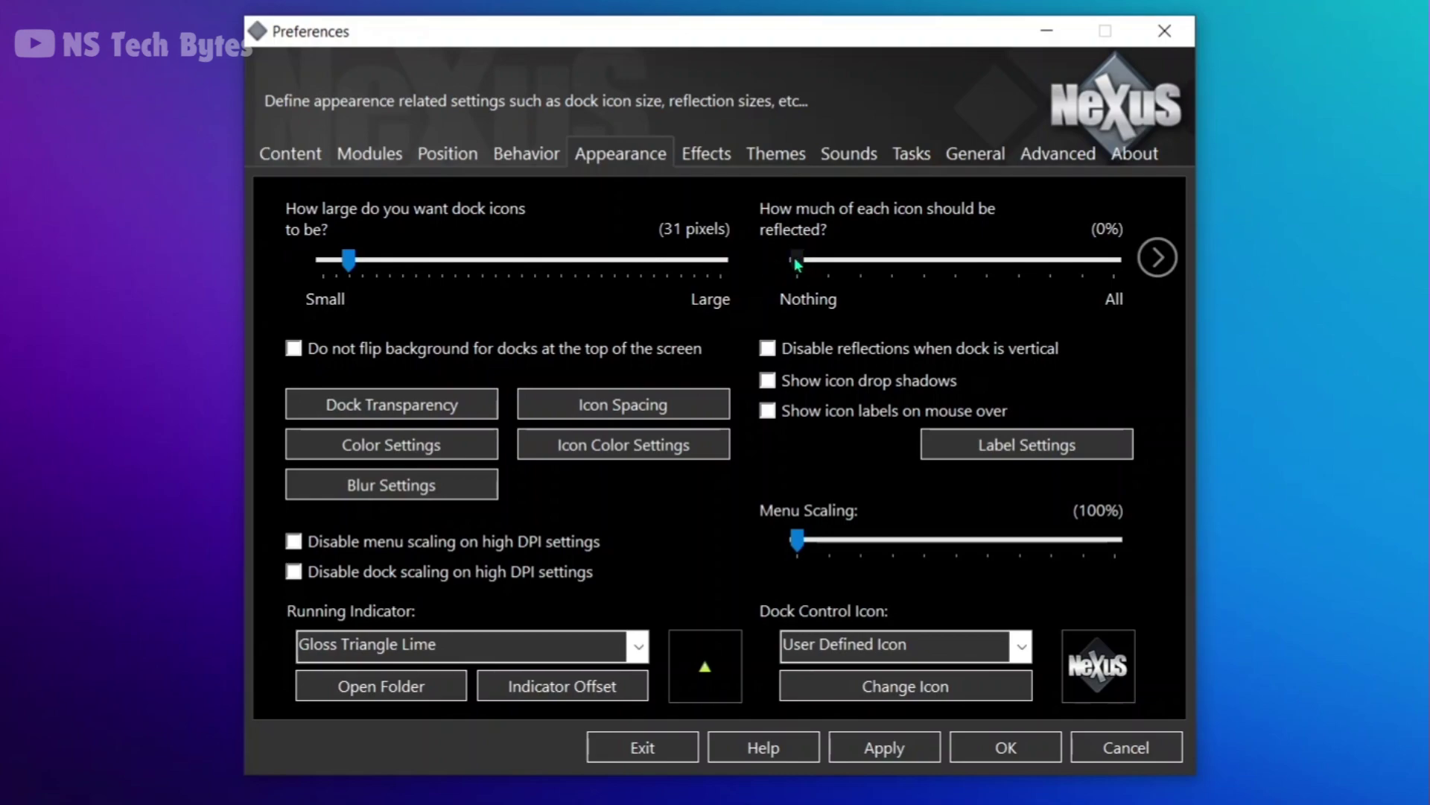
click(885, 753)
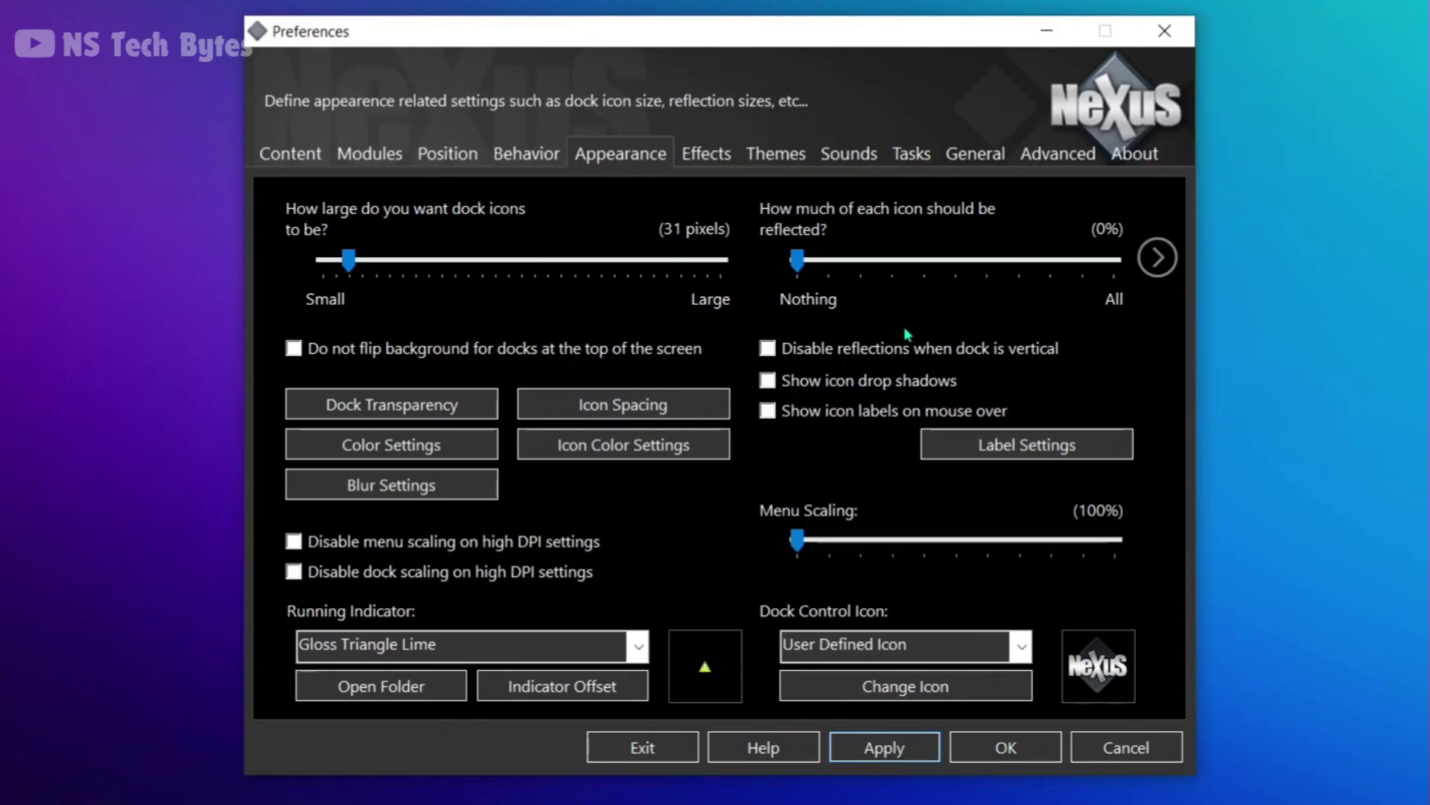
Set NeXuS to run at Windows startup with Fast Boot enabled, apply the change and close the preferences.
click(981, 158)
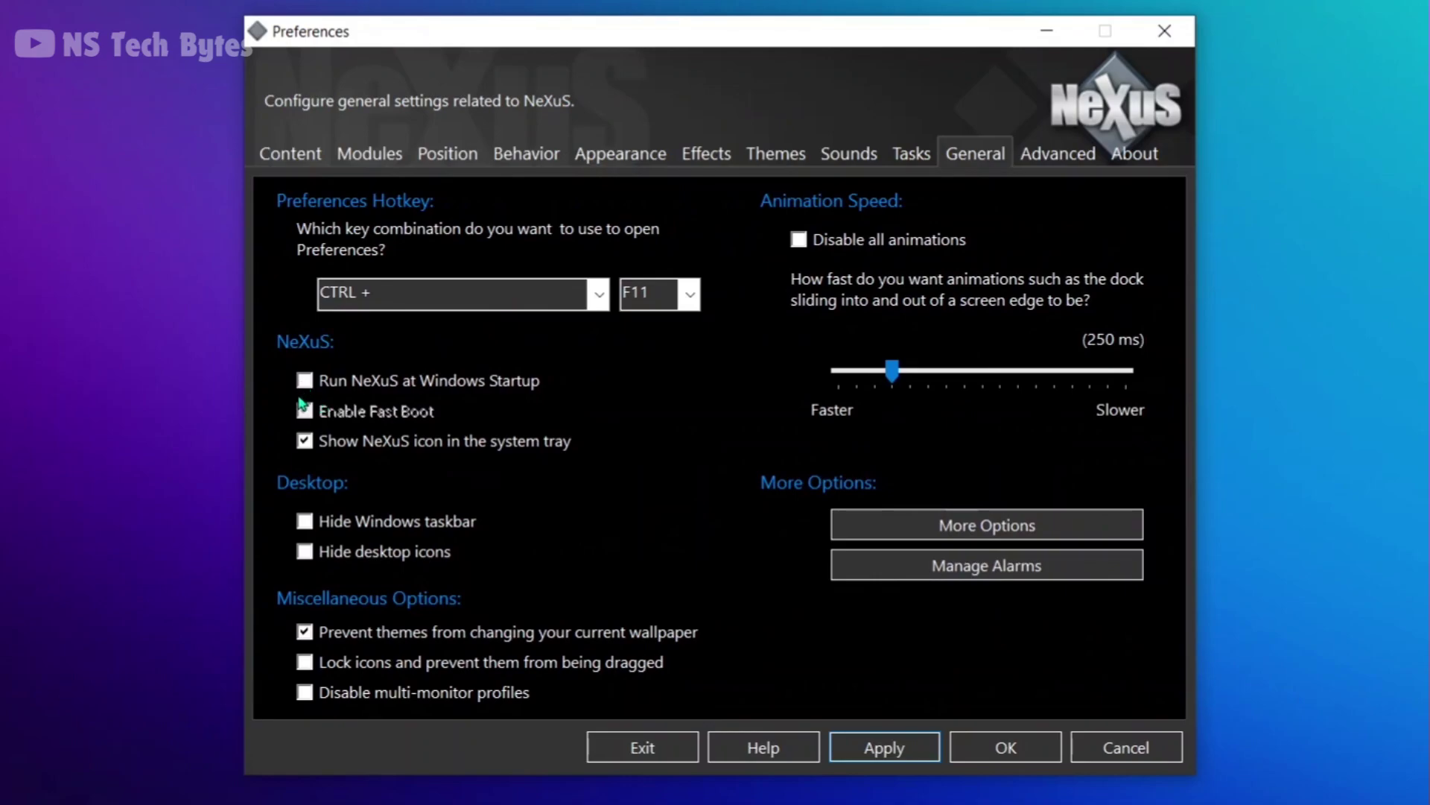
click(301, 405)
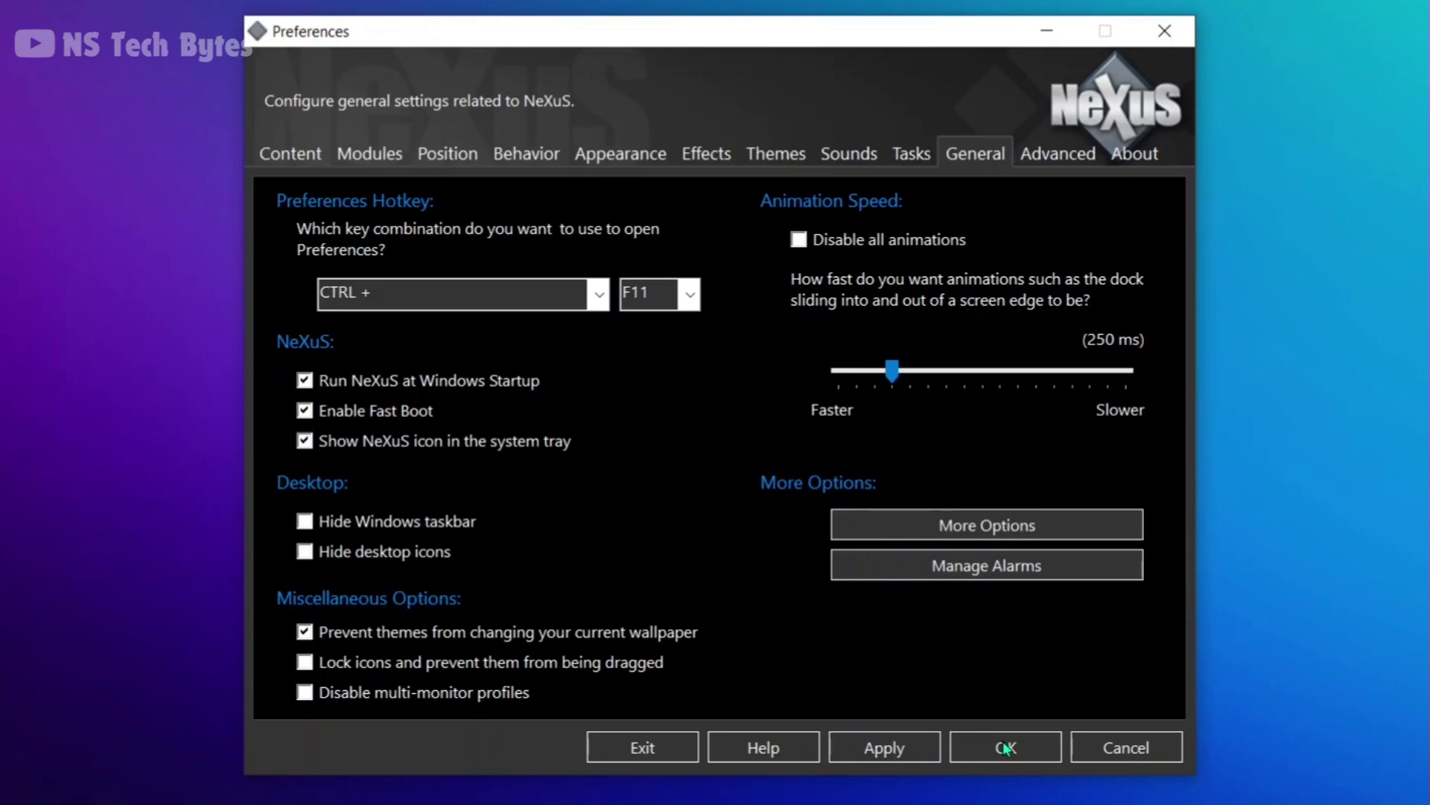
click(849, 748)
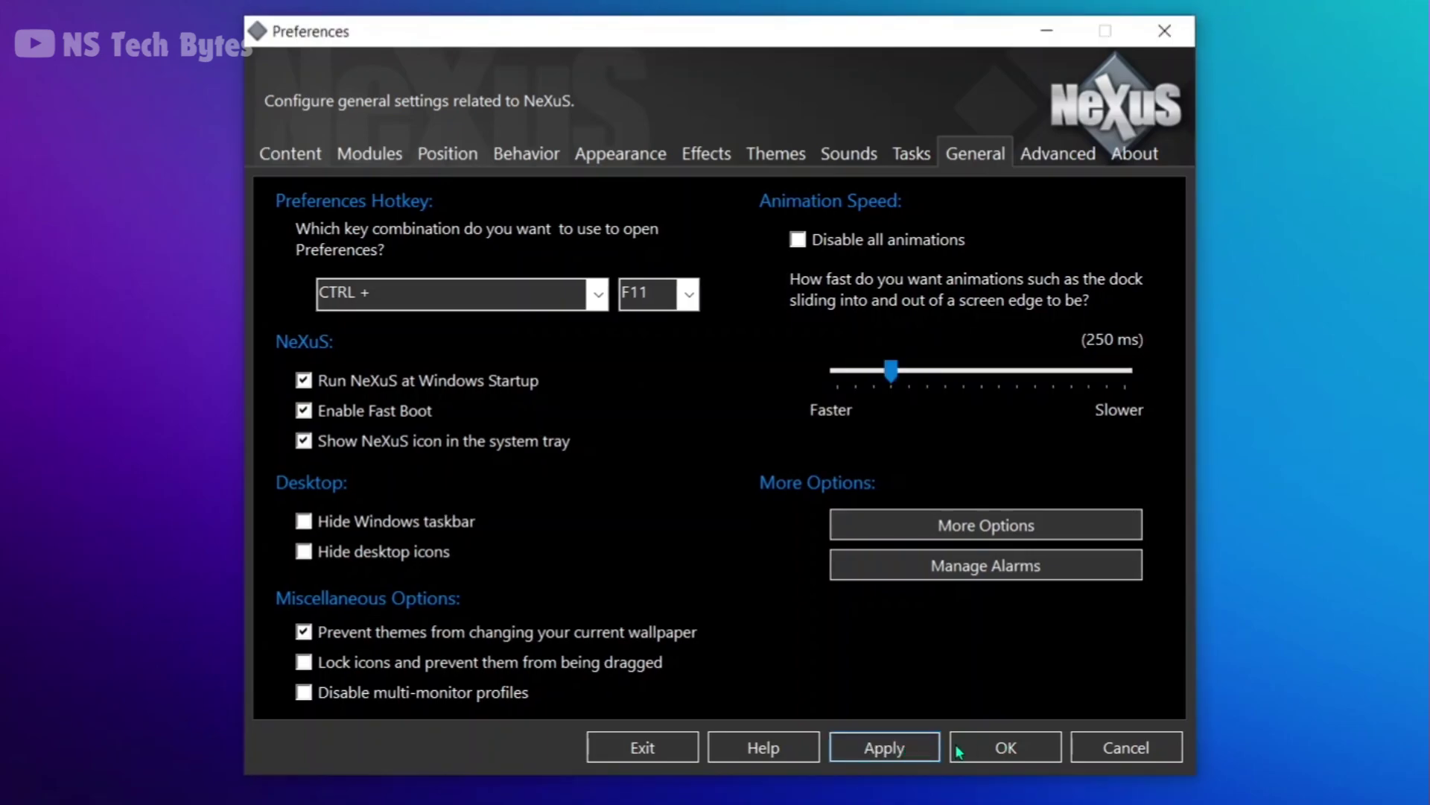
click(989, 748)
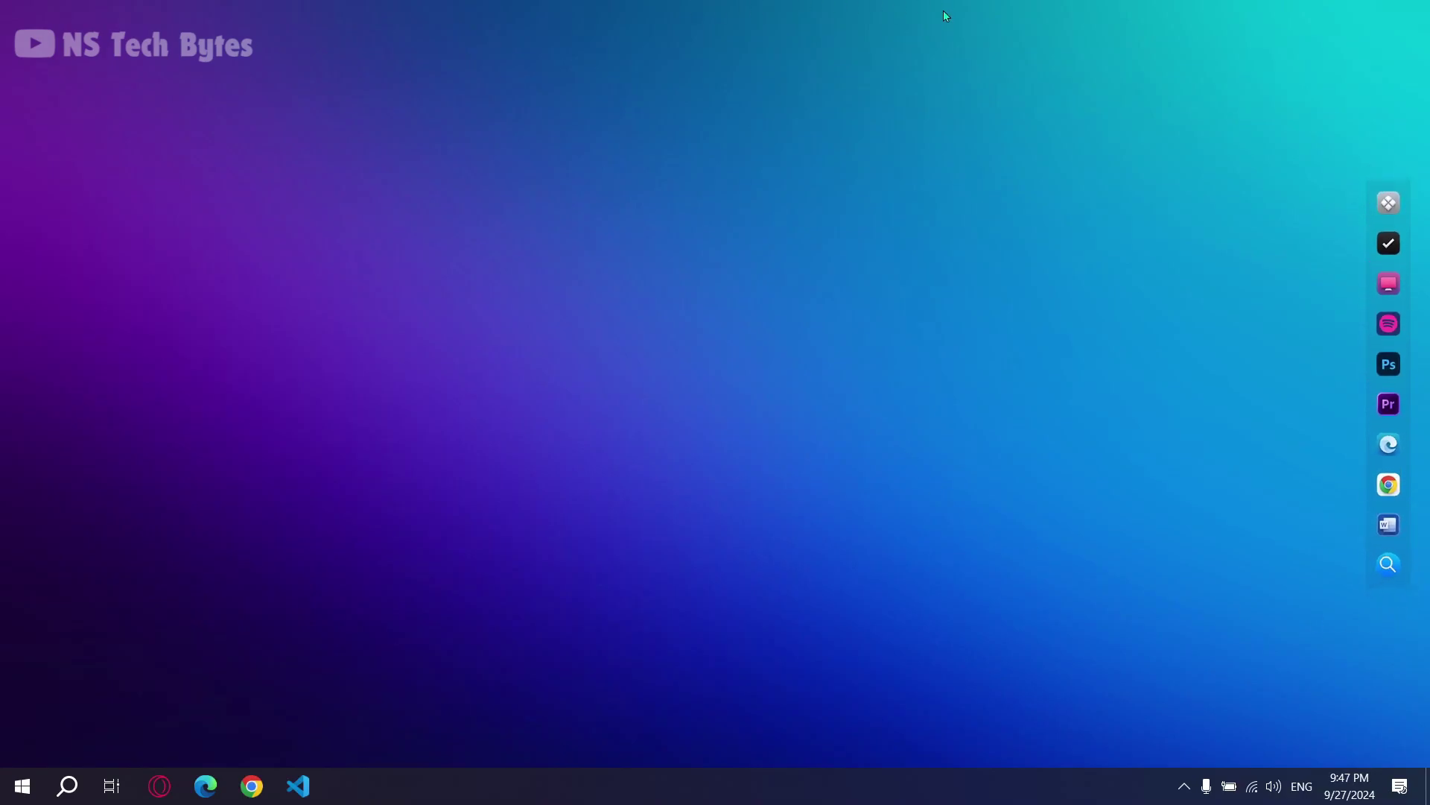
Open the Rainmeter manager, load Monterey's Settings.ini skin and move its settings window toward the middle of the desktop.
click(1184, 786)
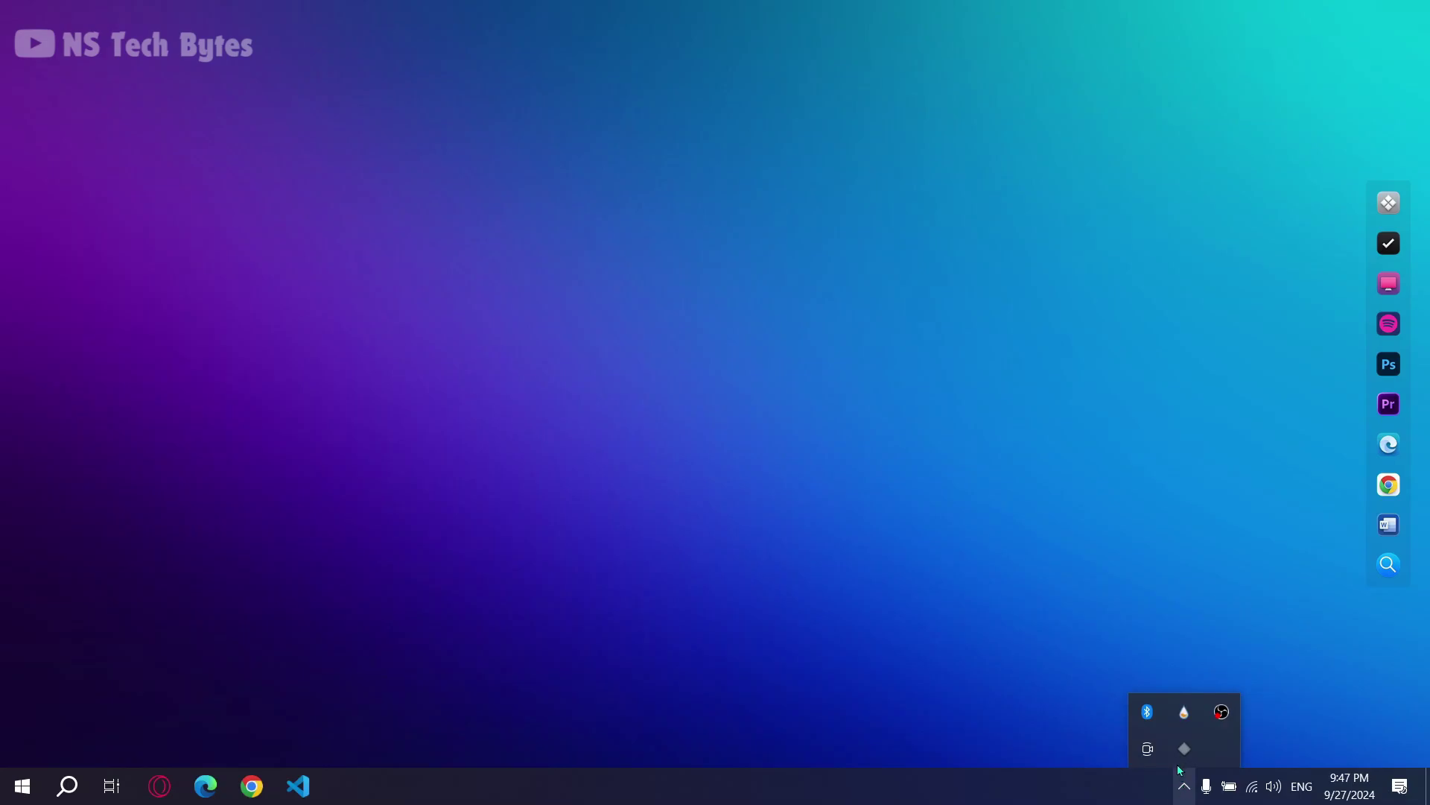
double_click(1178, 719)
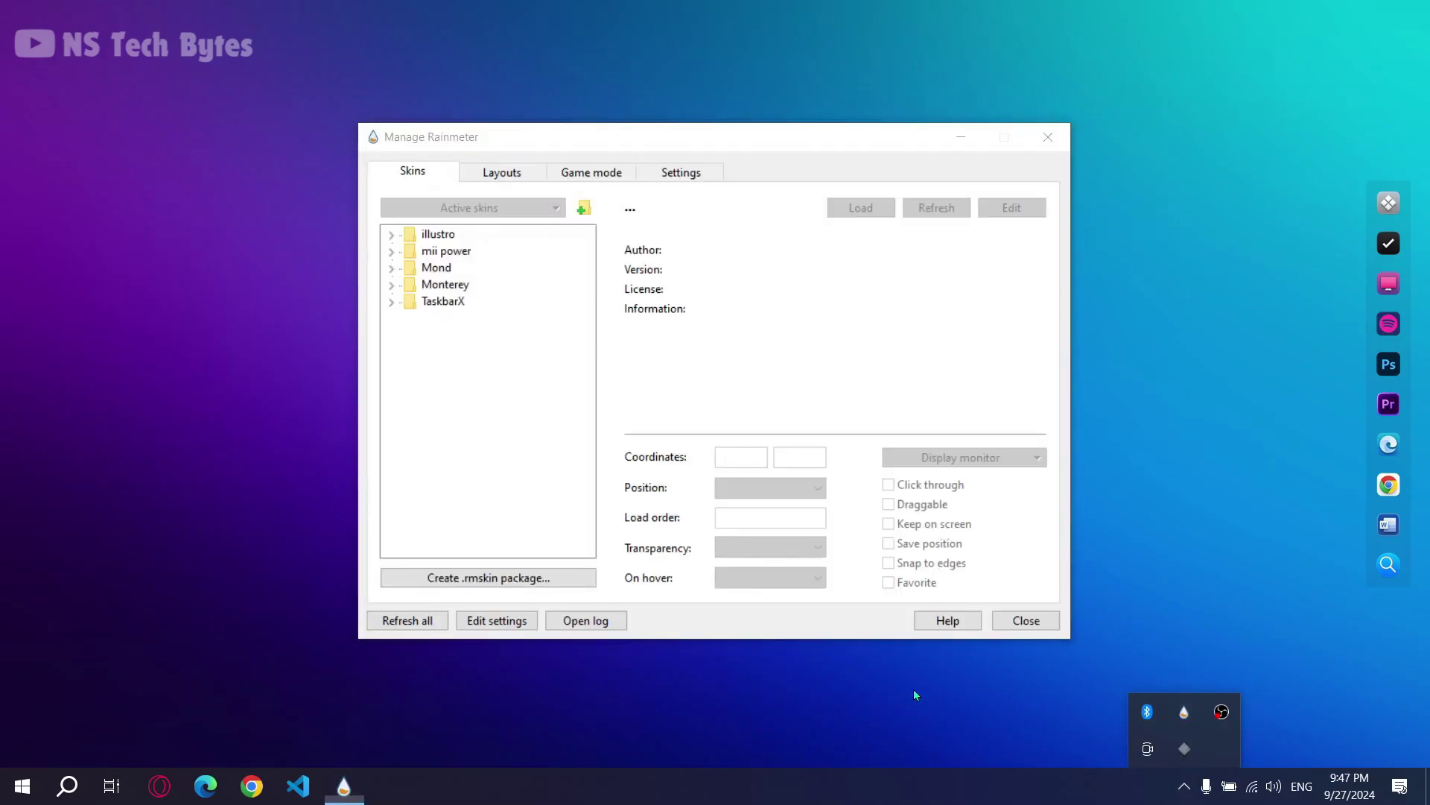
click(961, 695)
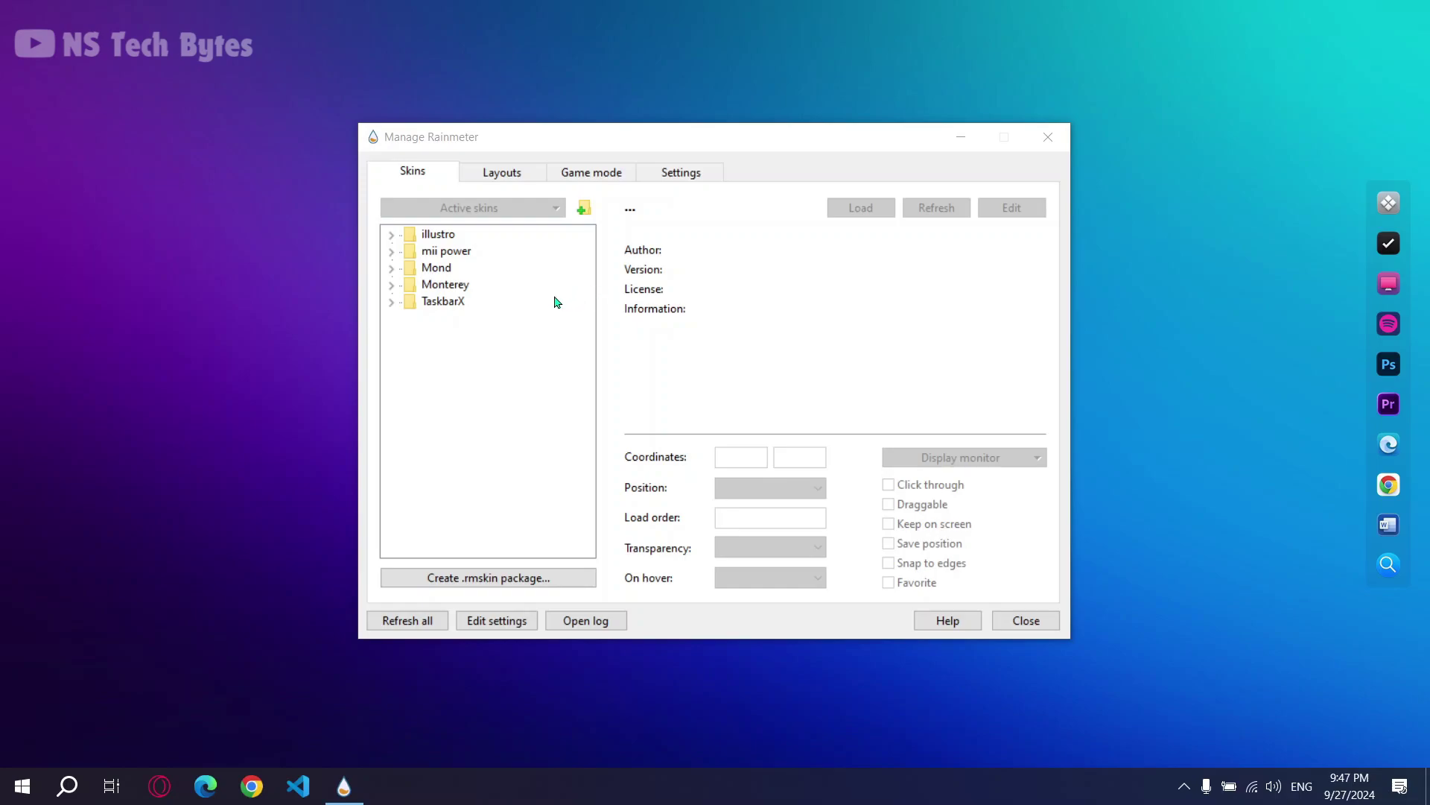
click(392, 286)
click(450, 337)
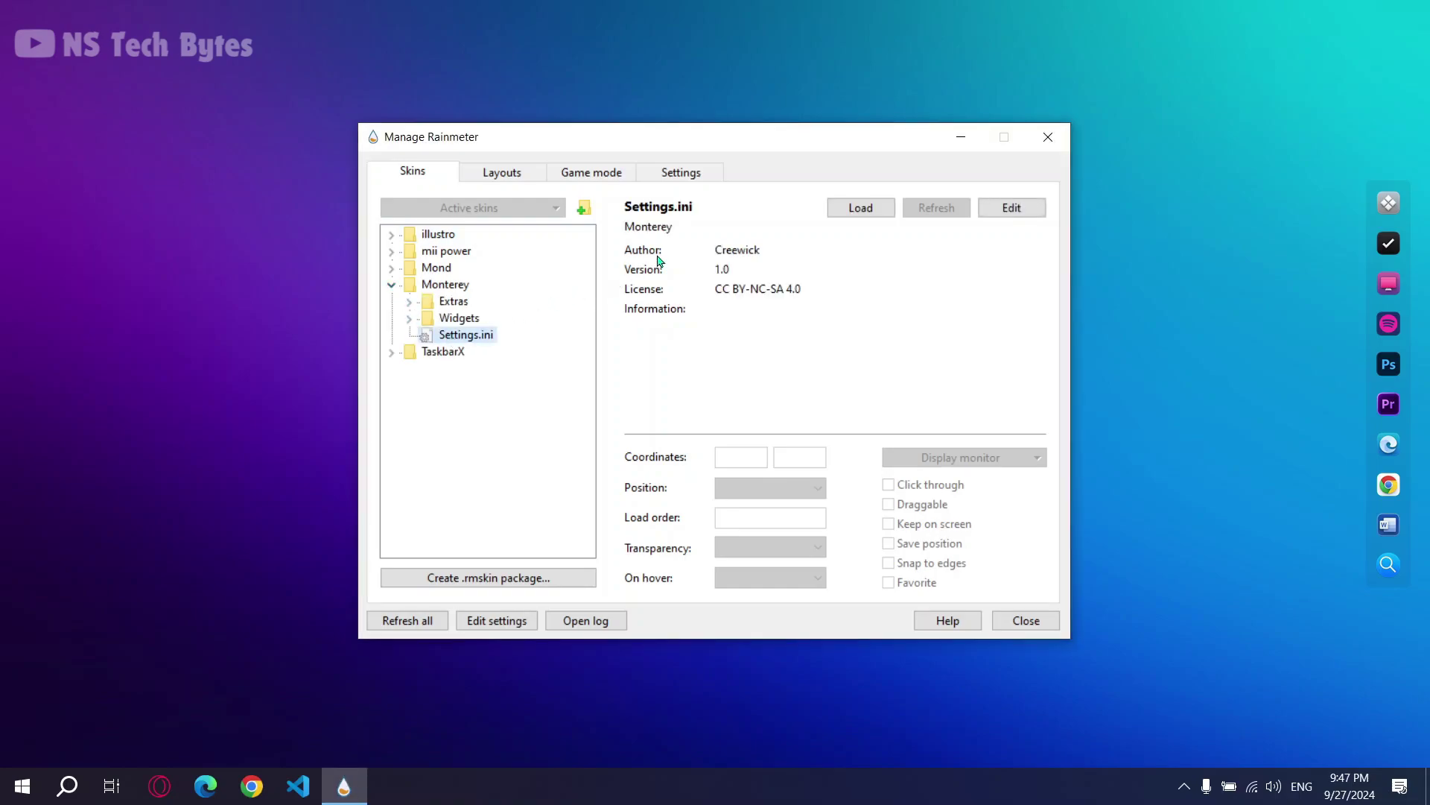
click(853, 208)
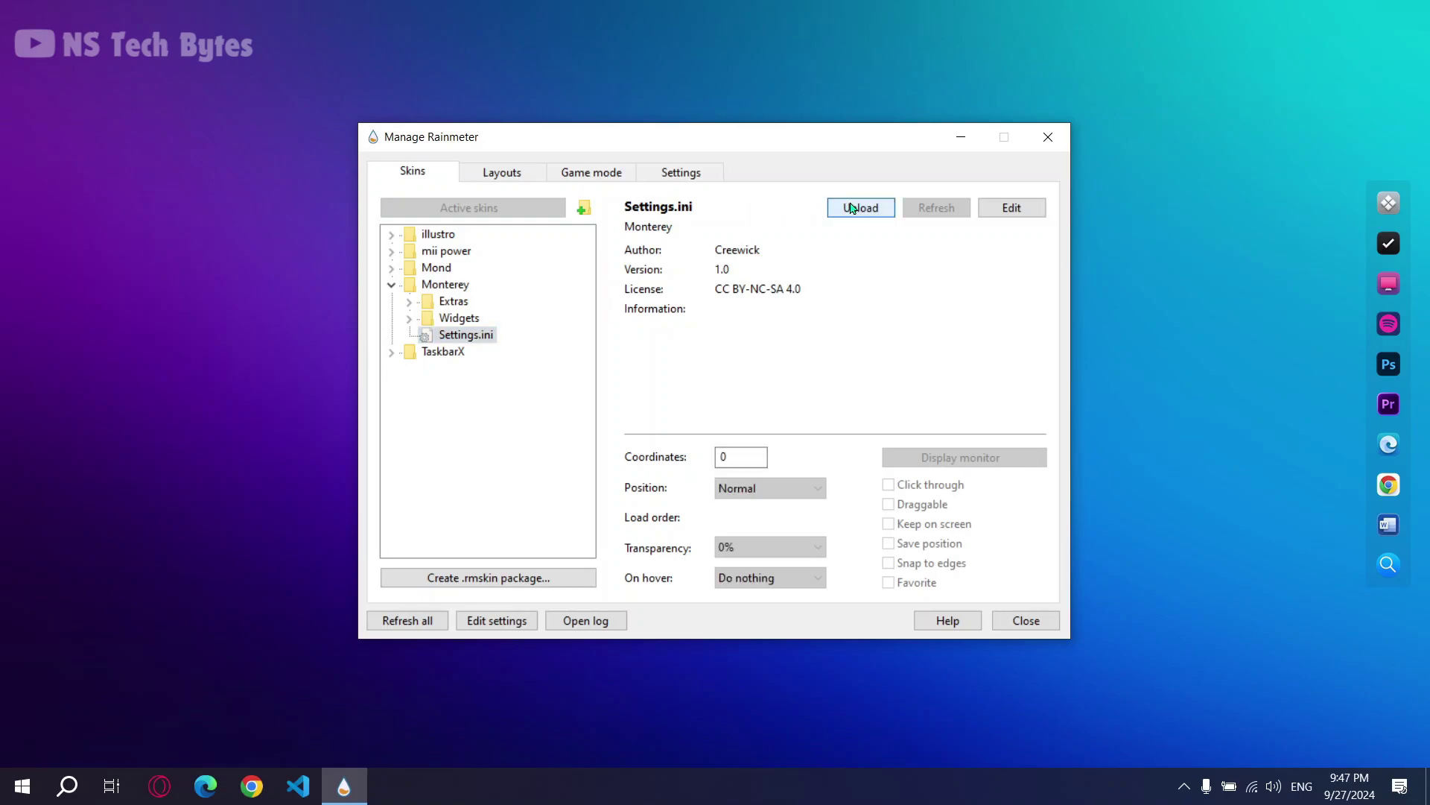
drag(345, 32, 892, 110)
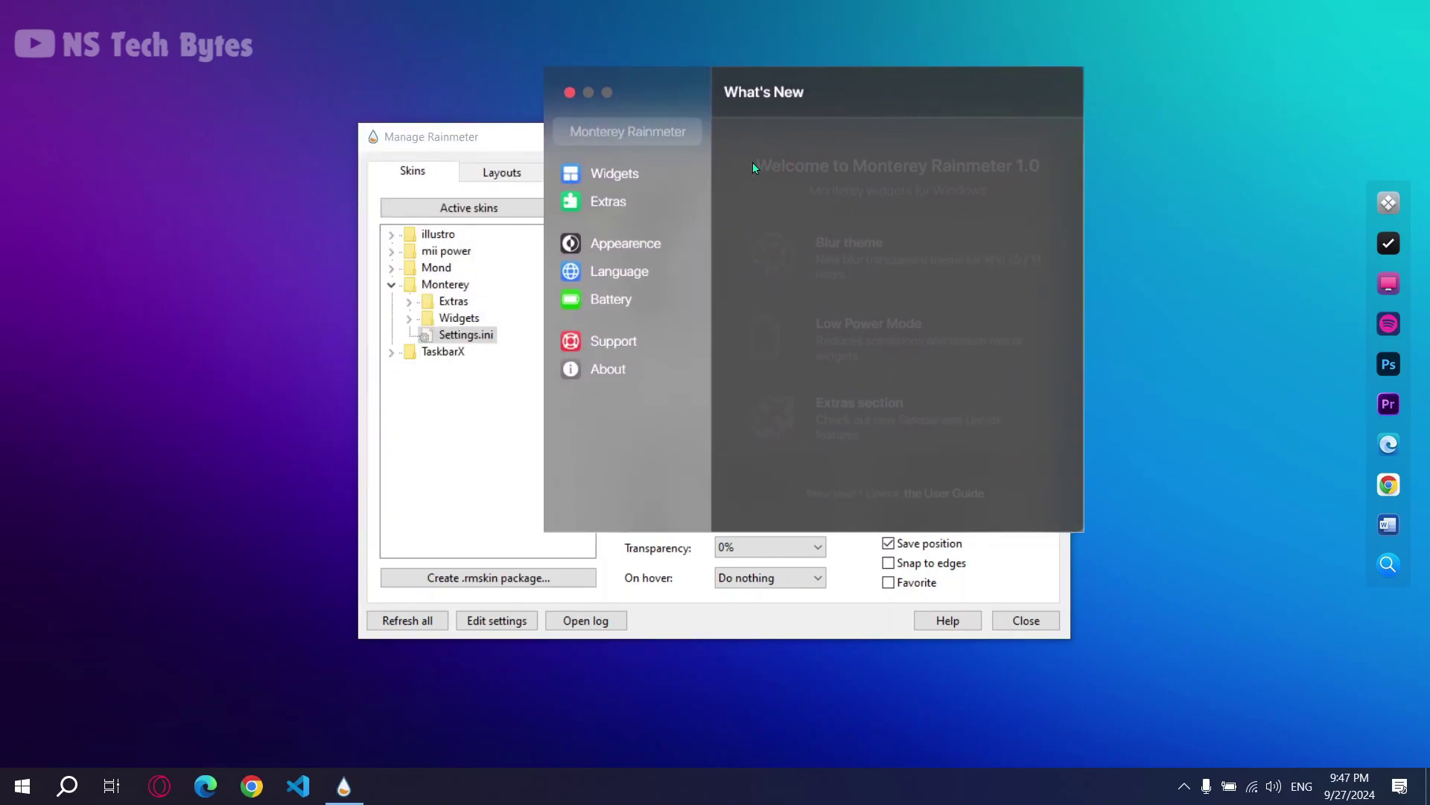
Turn on the Monterey Music widget in its Wide layout and place it near the desktop's lower-left corner.
click(601, 177)
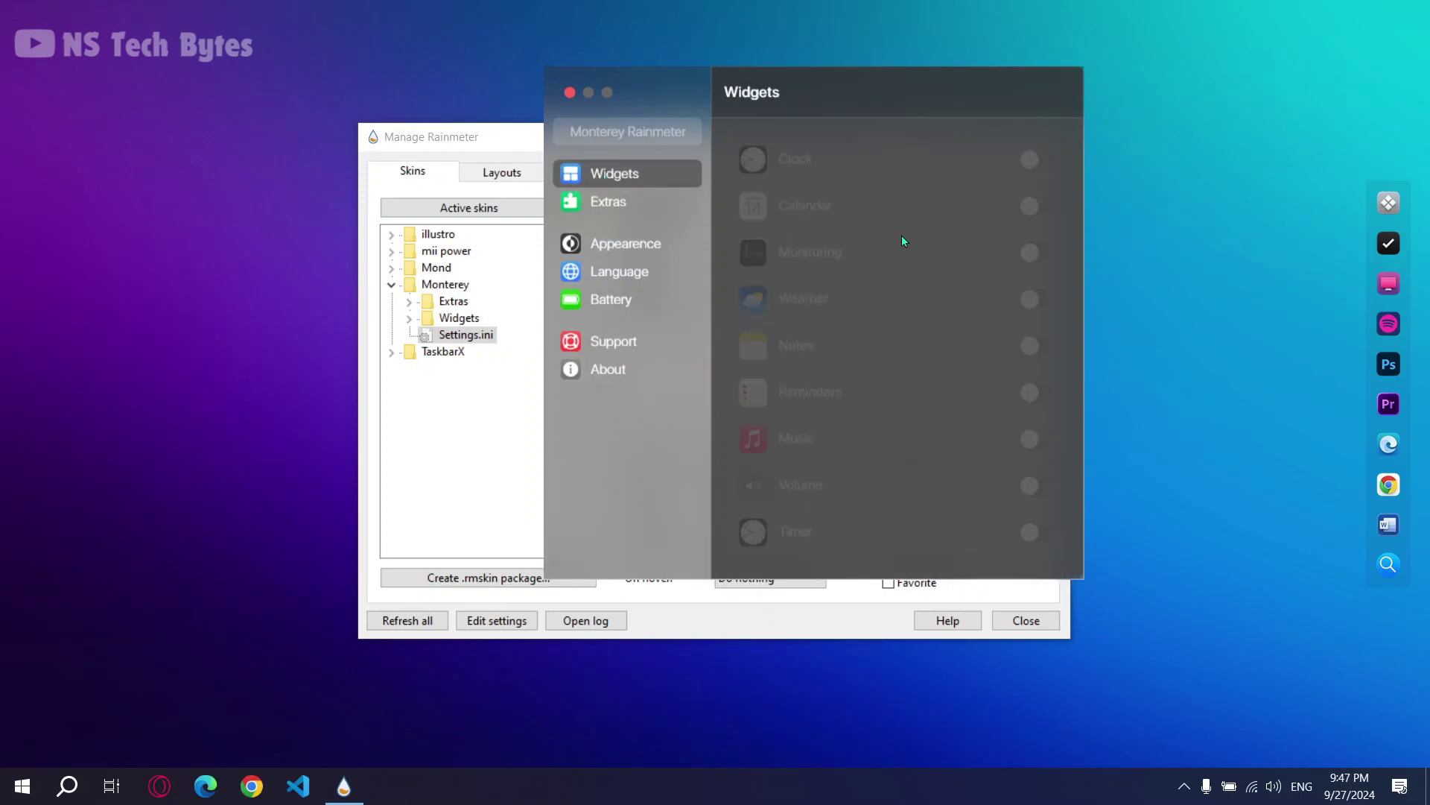
click(1030, 444)
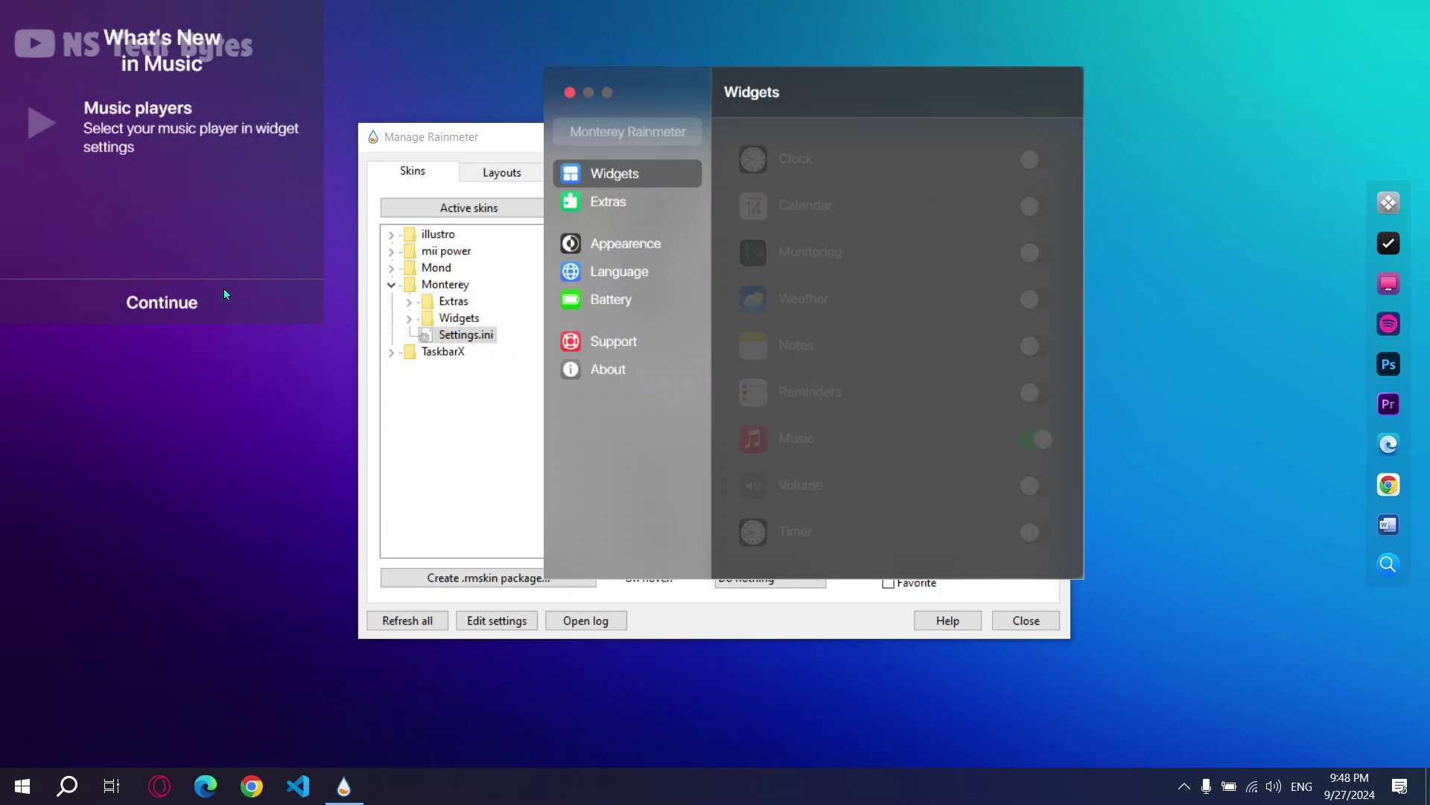
click(163, 305)
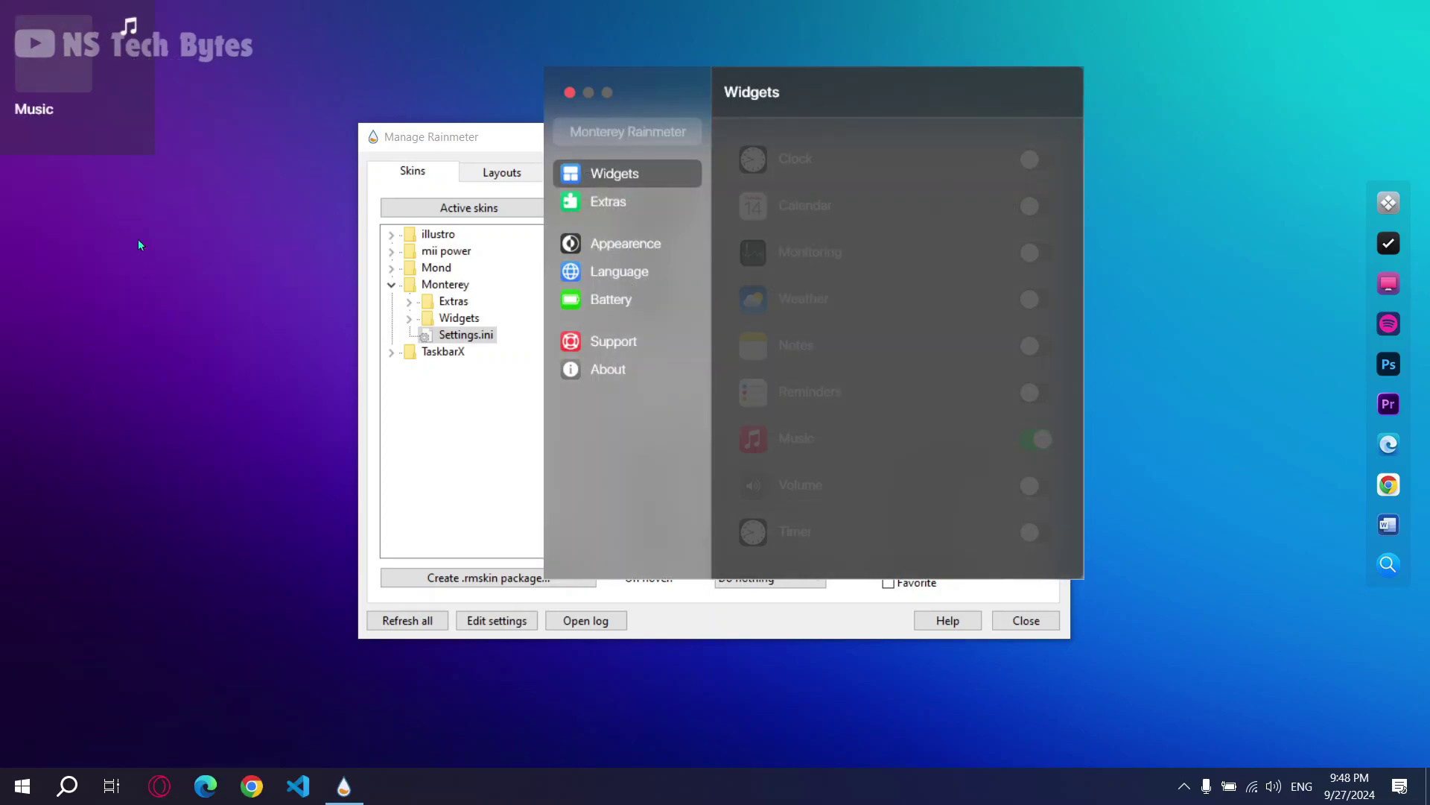
right_click(106, 82)
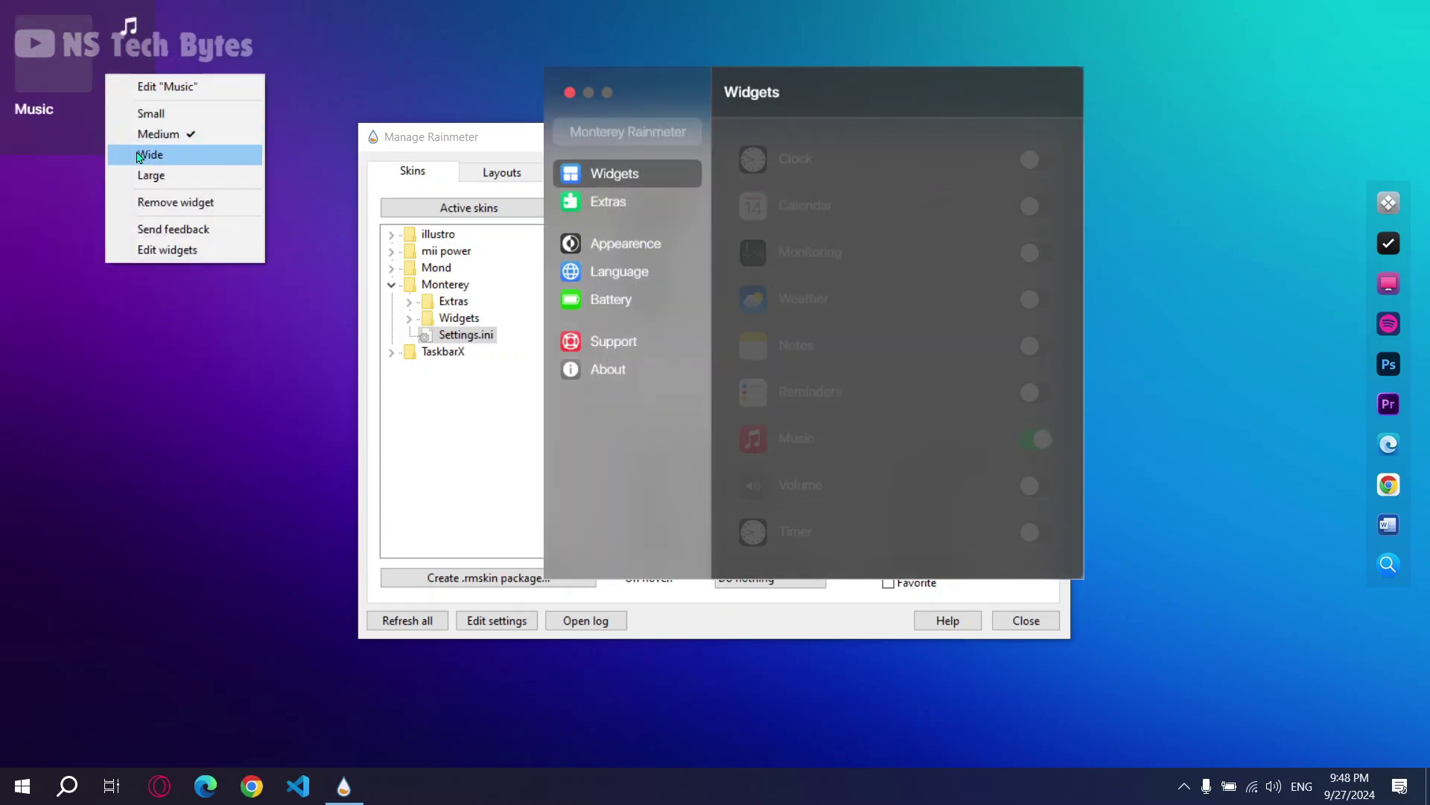
click(150, 155)
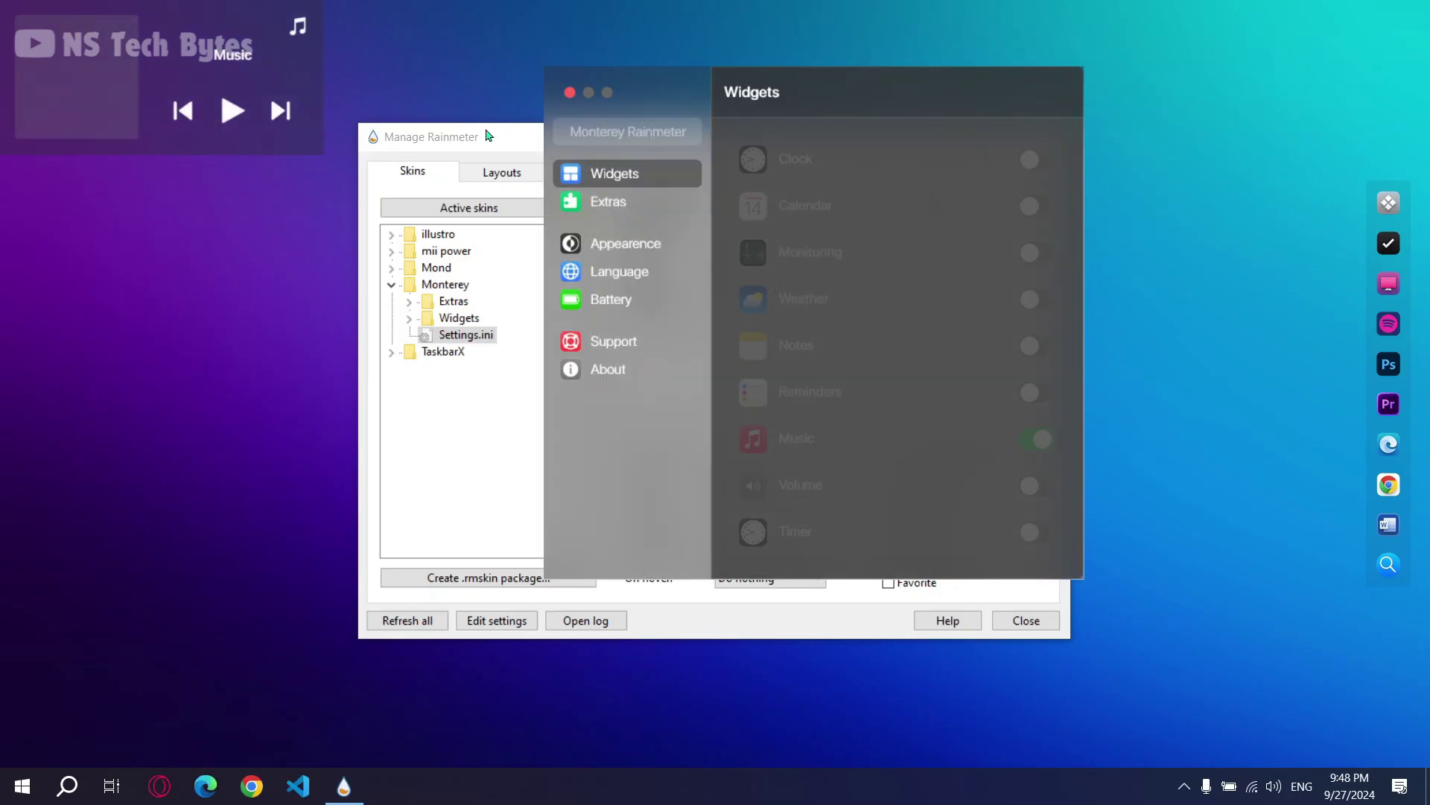
drag(479, 139, 862, 109)
drag(223, 59, 278, 638)
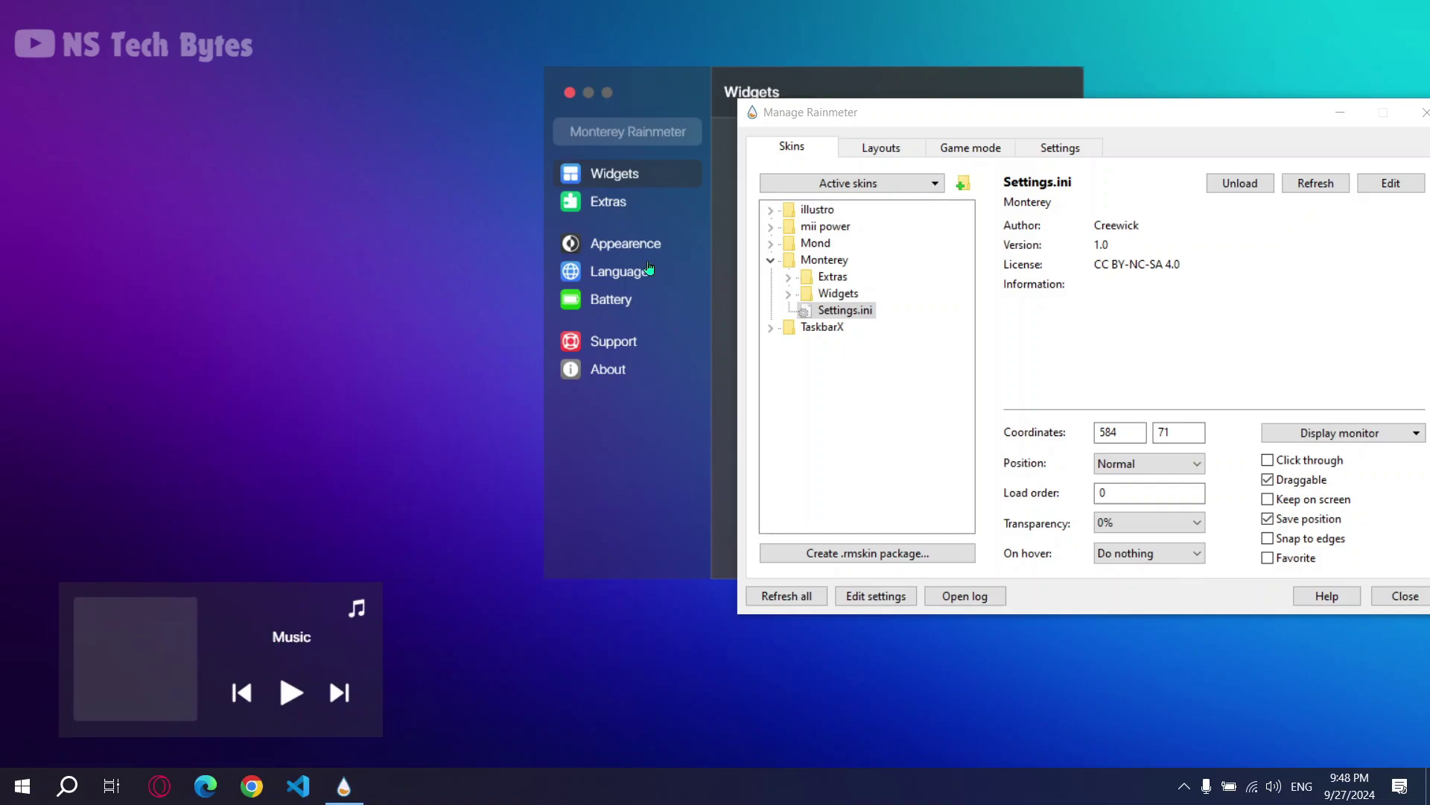
Set the Monterey widget size to 50, shift the music widget slightly toward the desktop's bottom edge and close the Monterey settings.
click(730, 77)
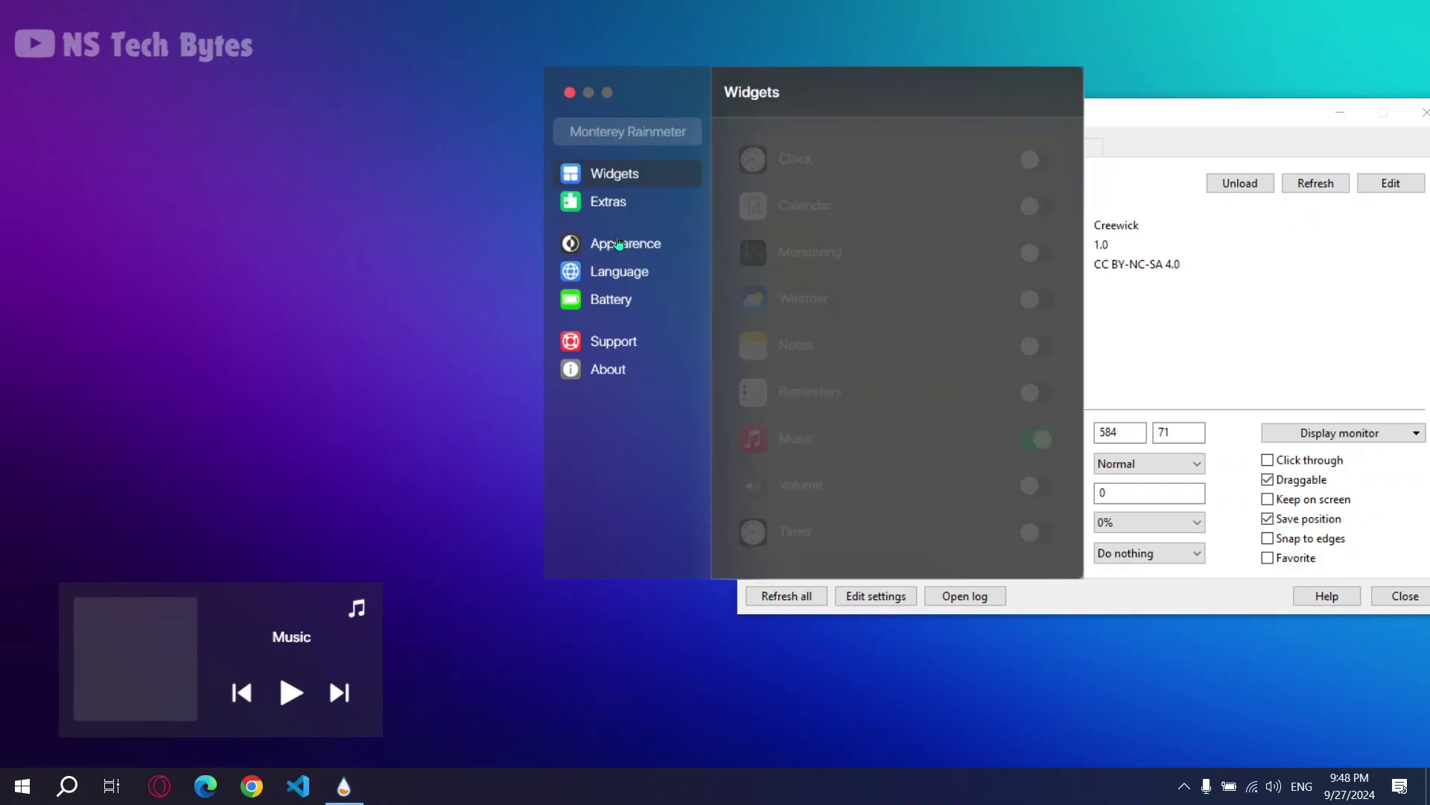
click(625, 243)
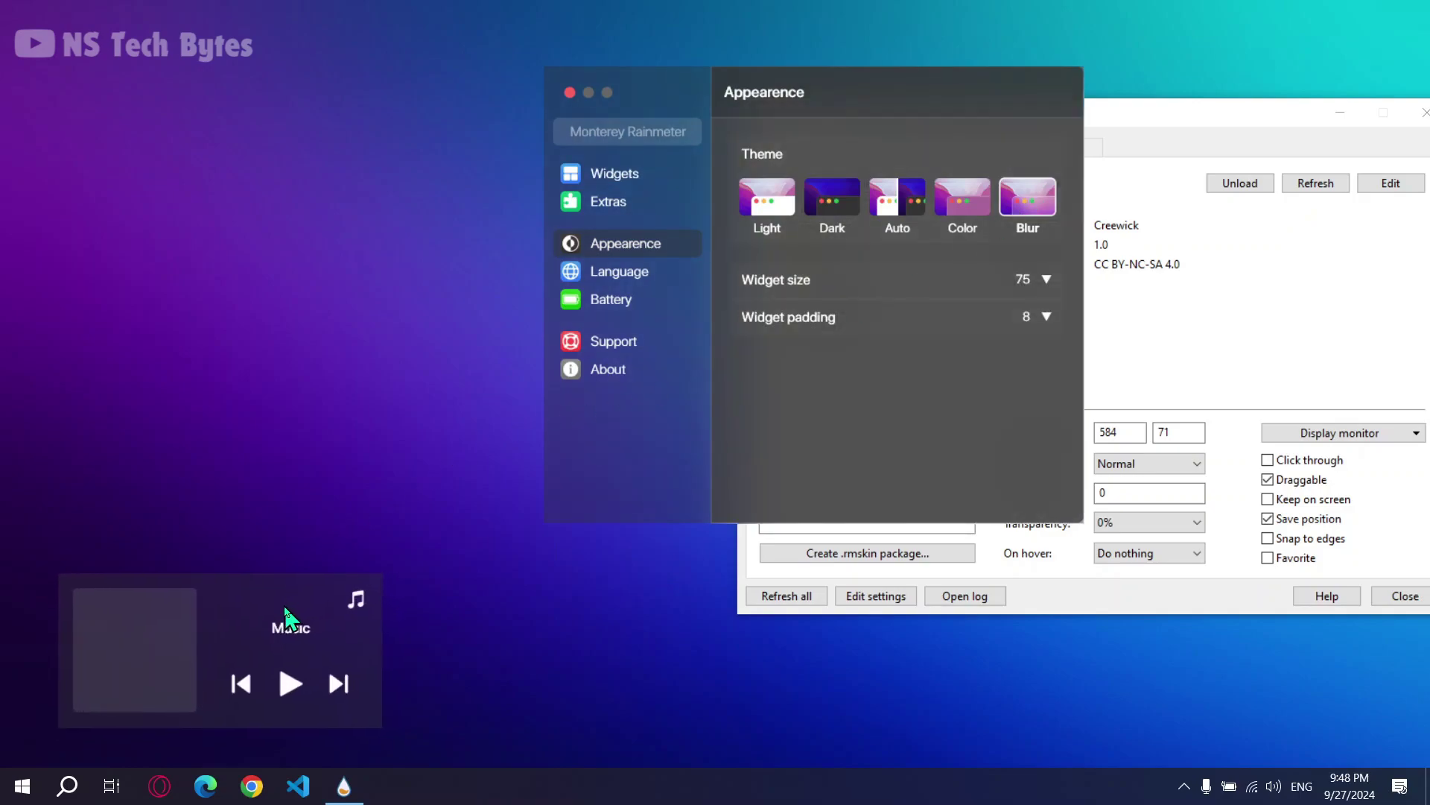
click(1027, 281)
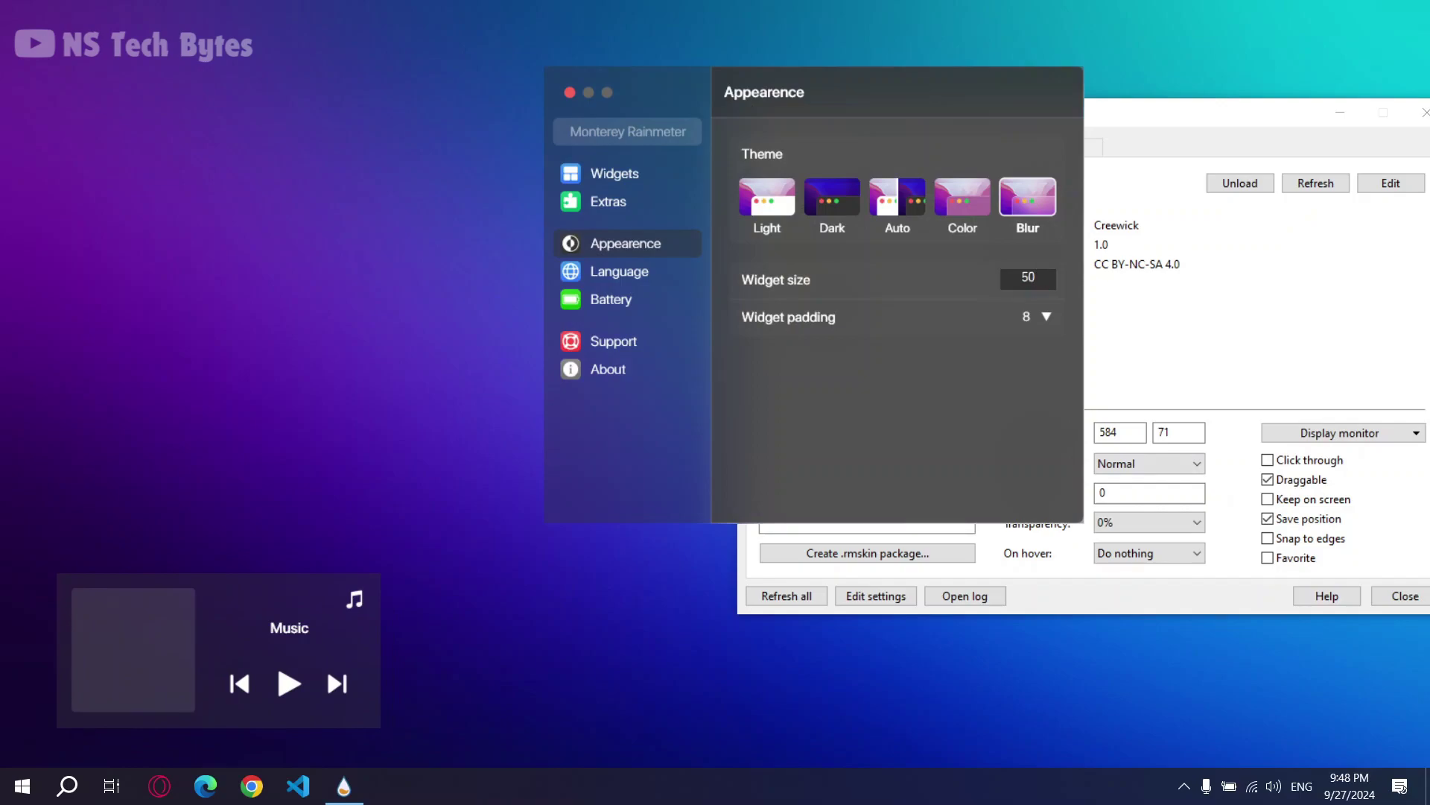
key(Return)
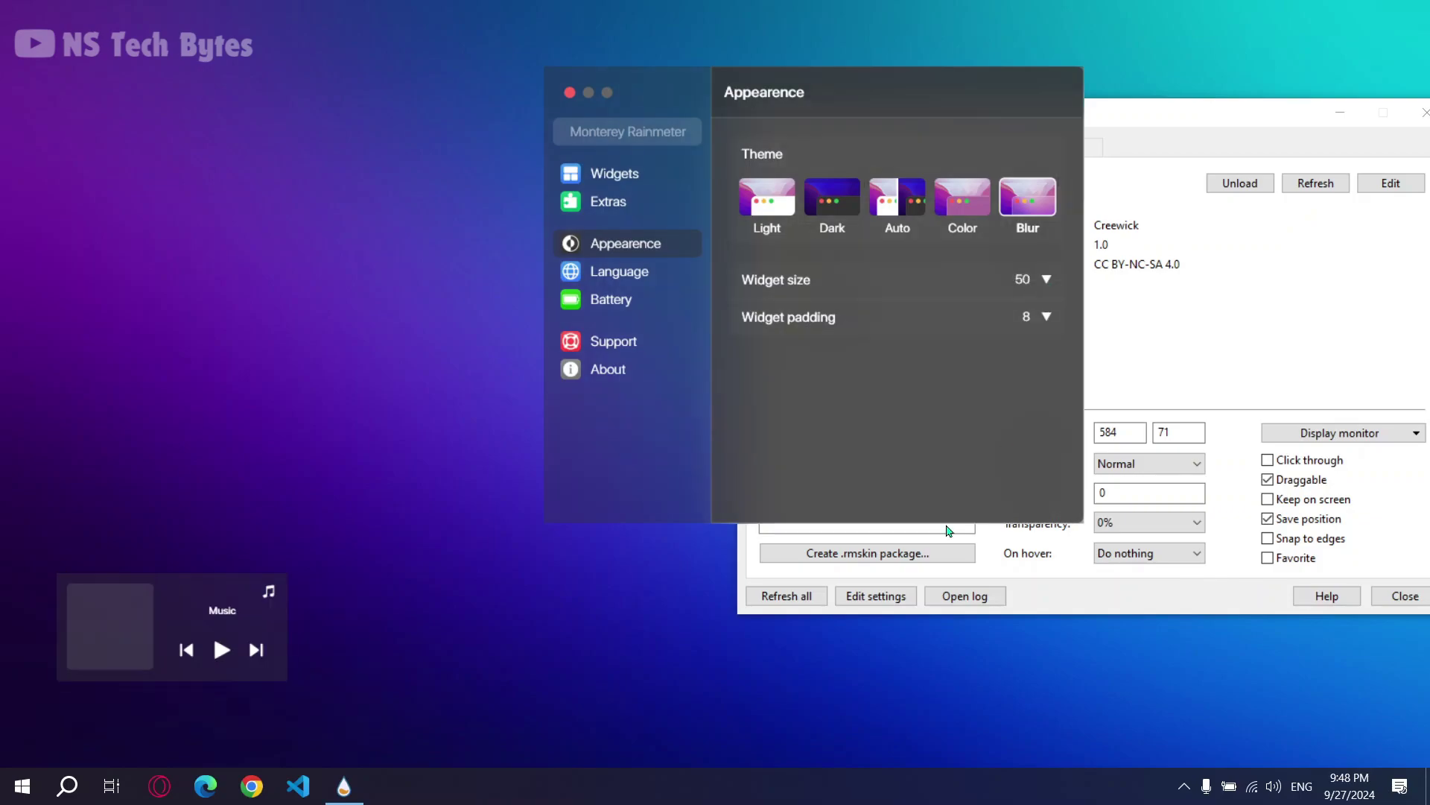
drag(202, 594, 239, 634)
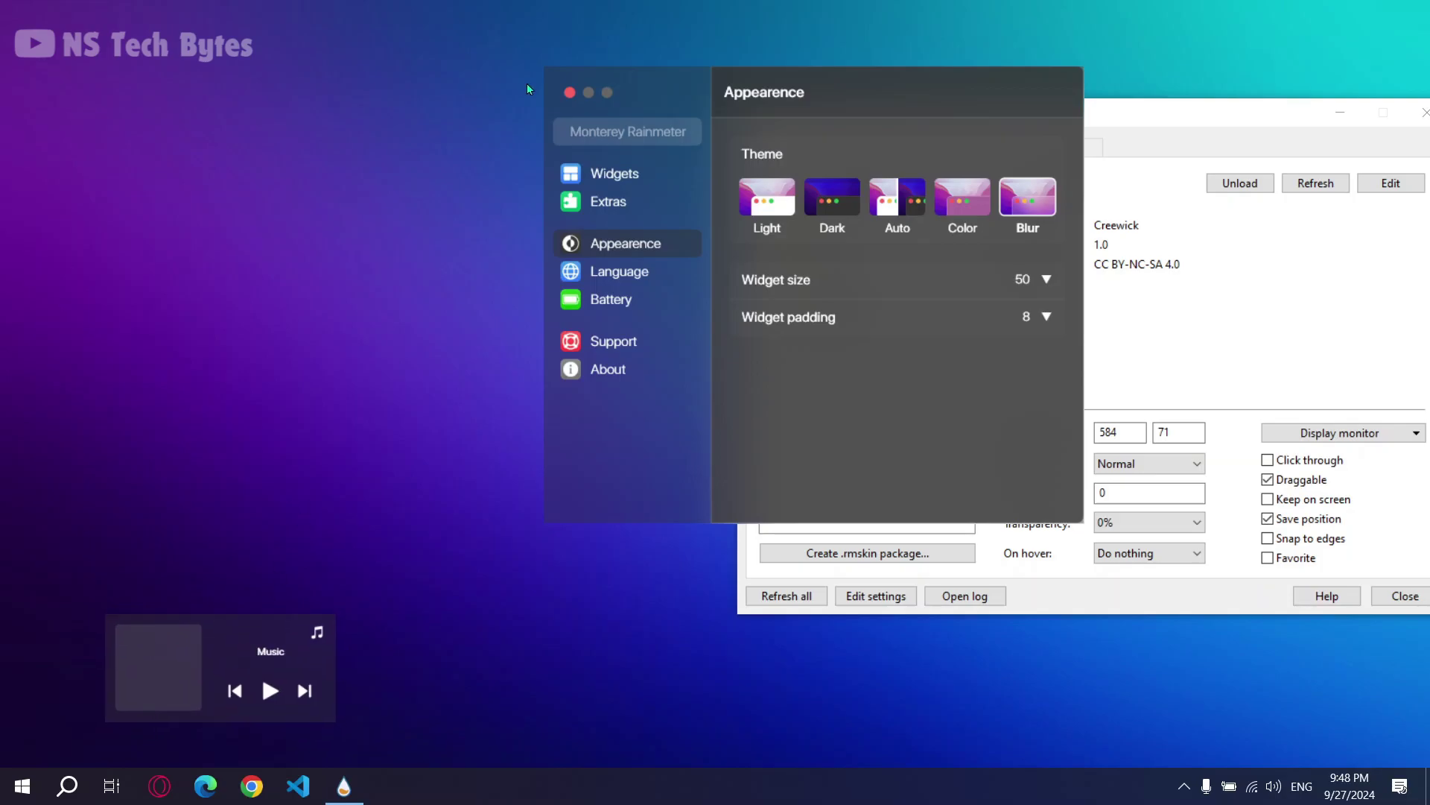
click(565, 90)
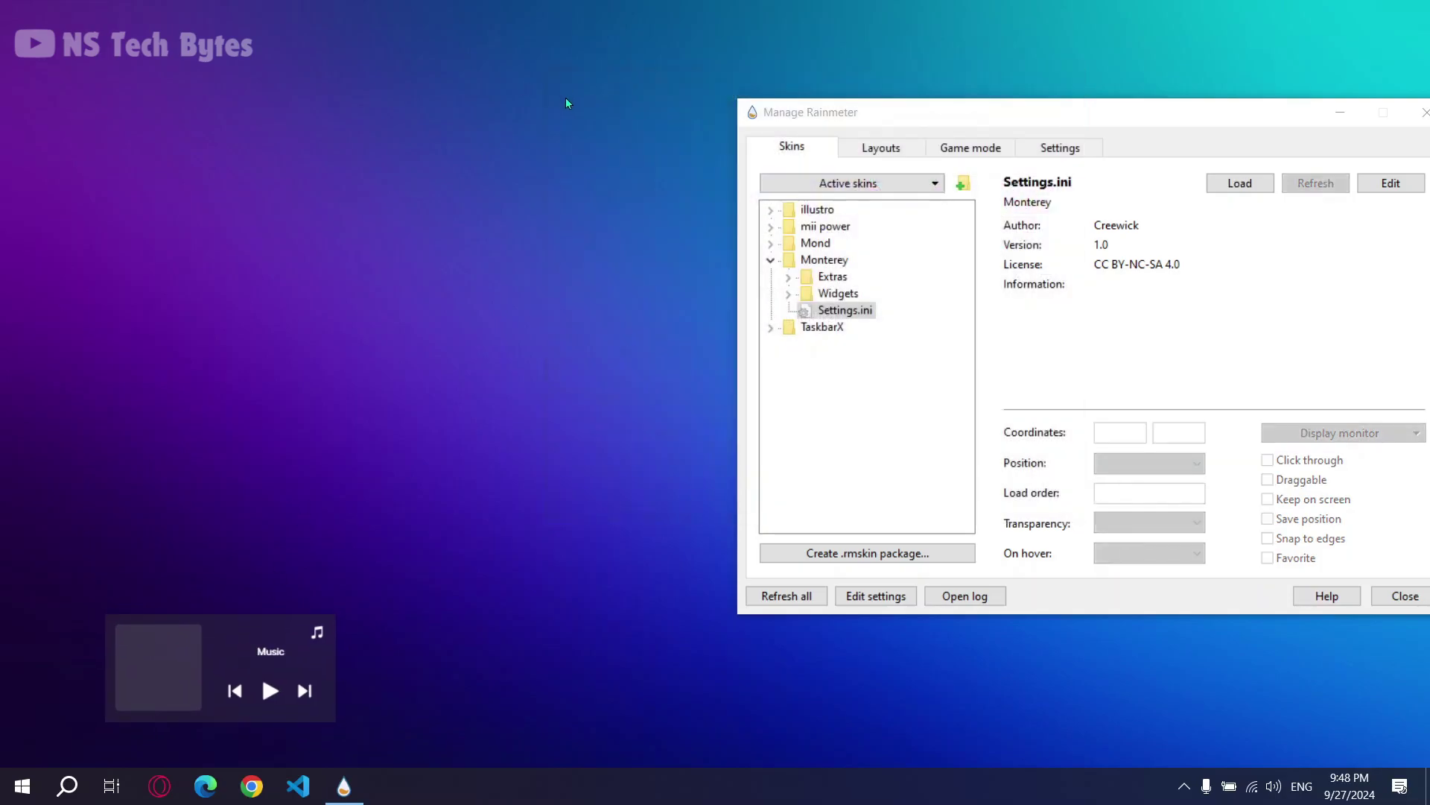
Load the W.ini skin from mii power\power and align its power icons just beside the music widget's outer edge.
click(771, 227)
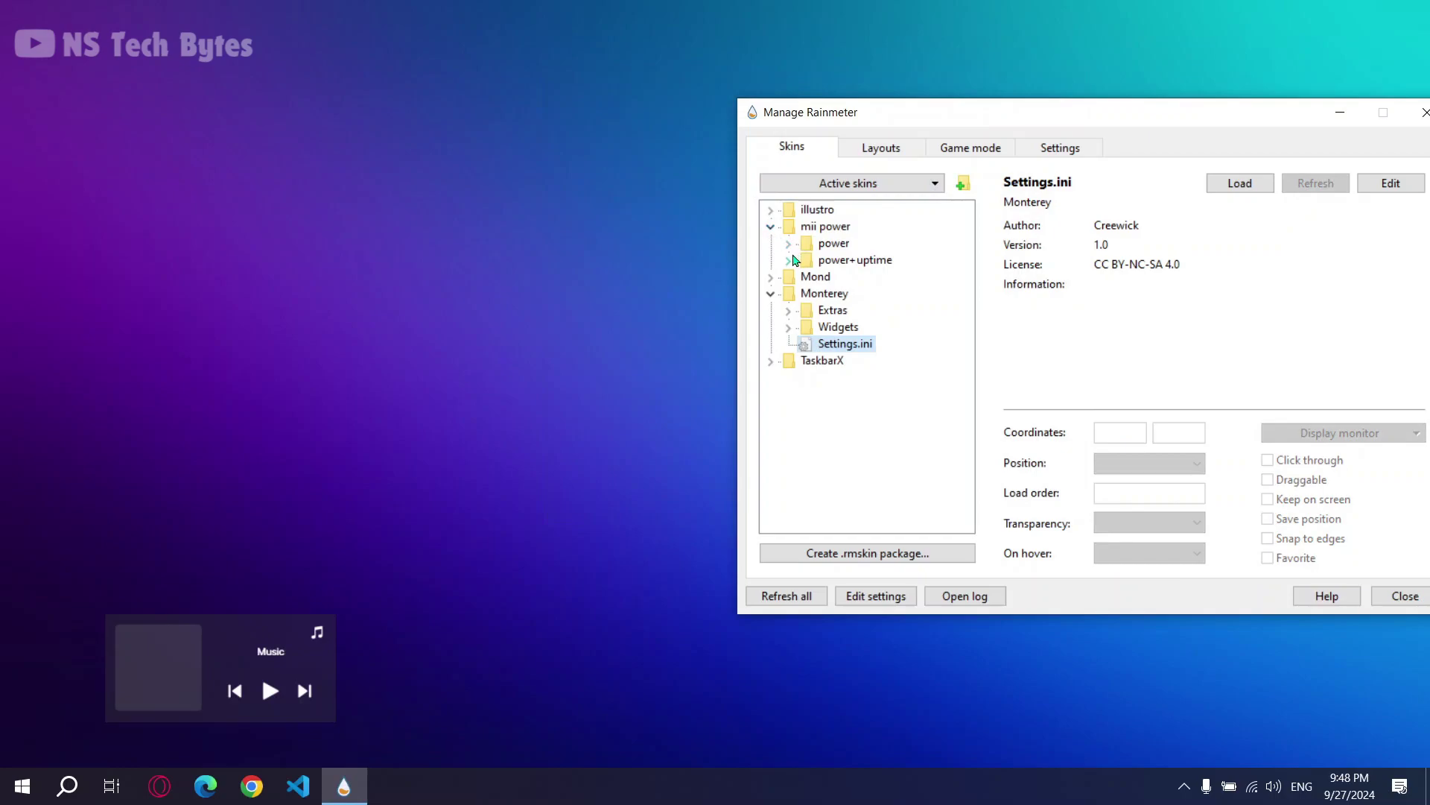
click(789, 244)
click(848, 276)
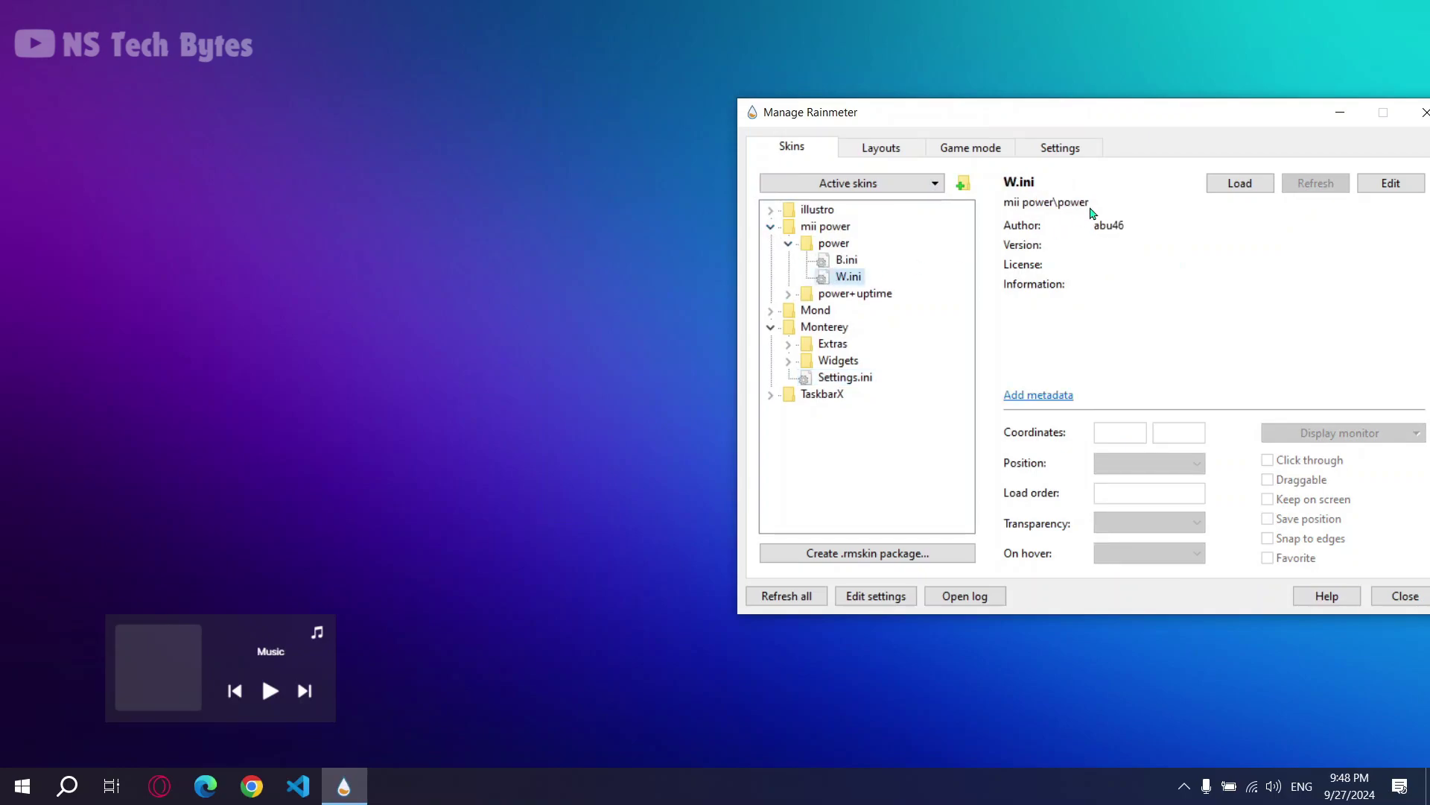
click(1239, 183)
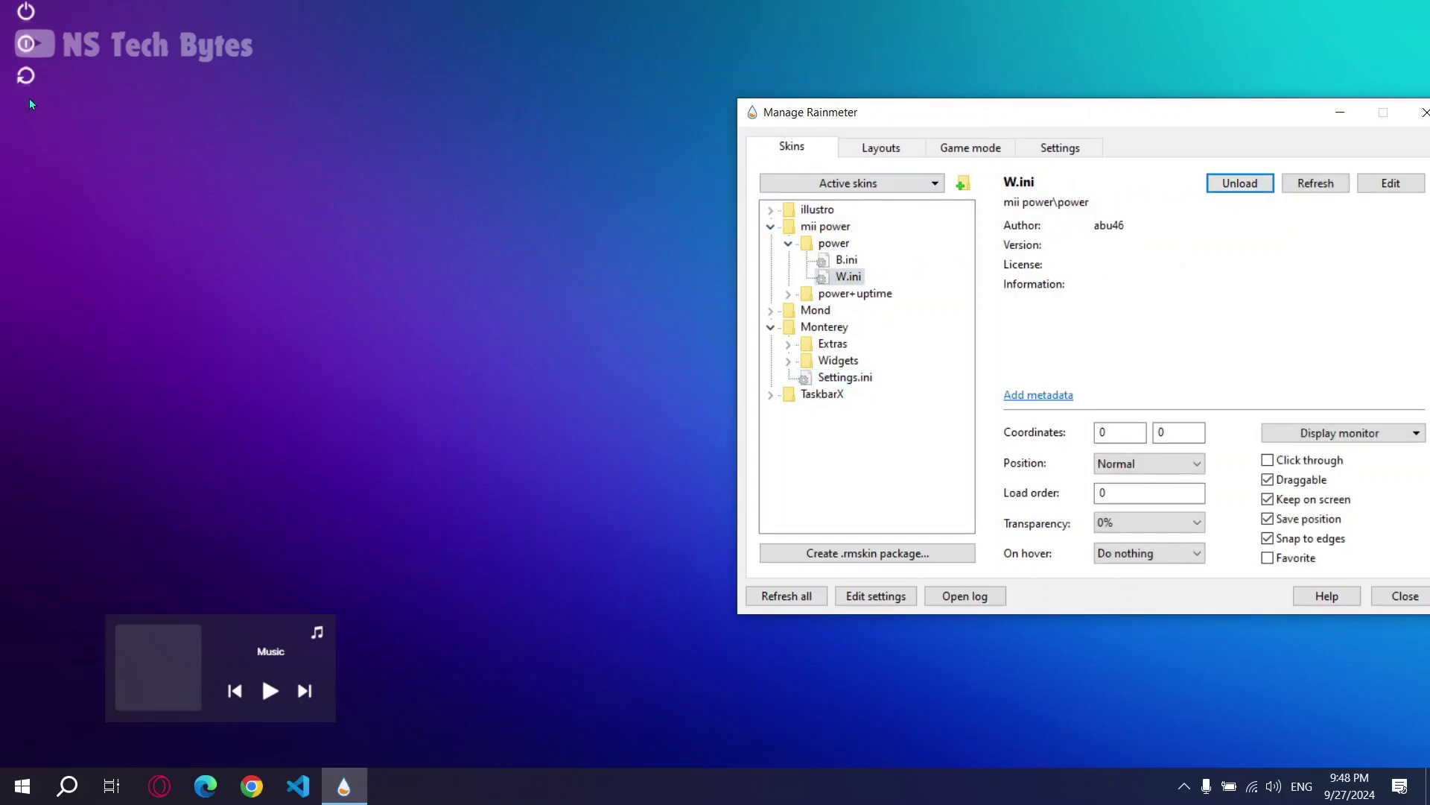
click(30, 152)
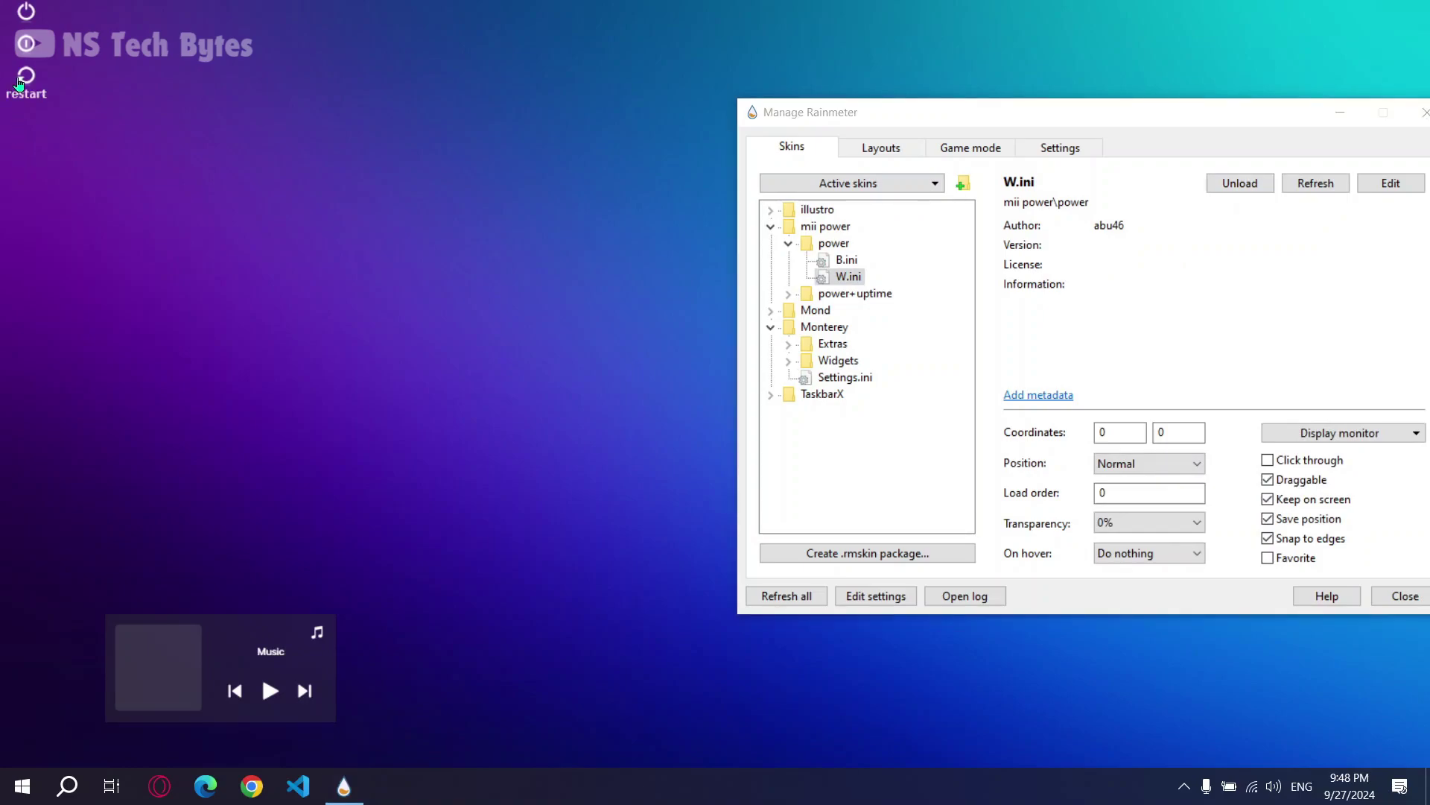
drag(31, 110, 70, 709)
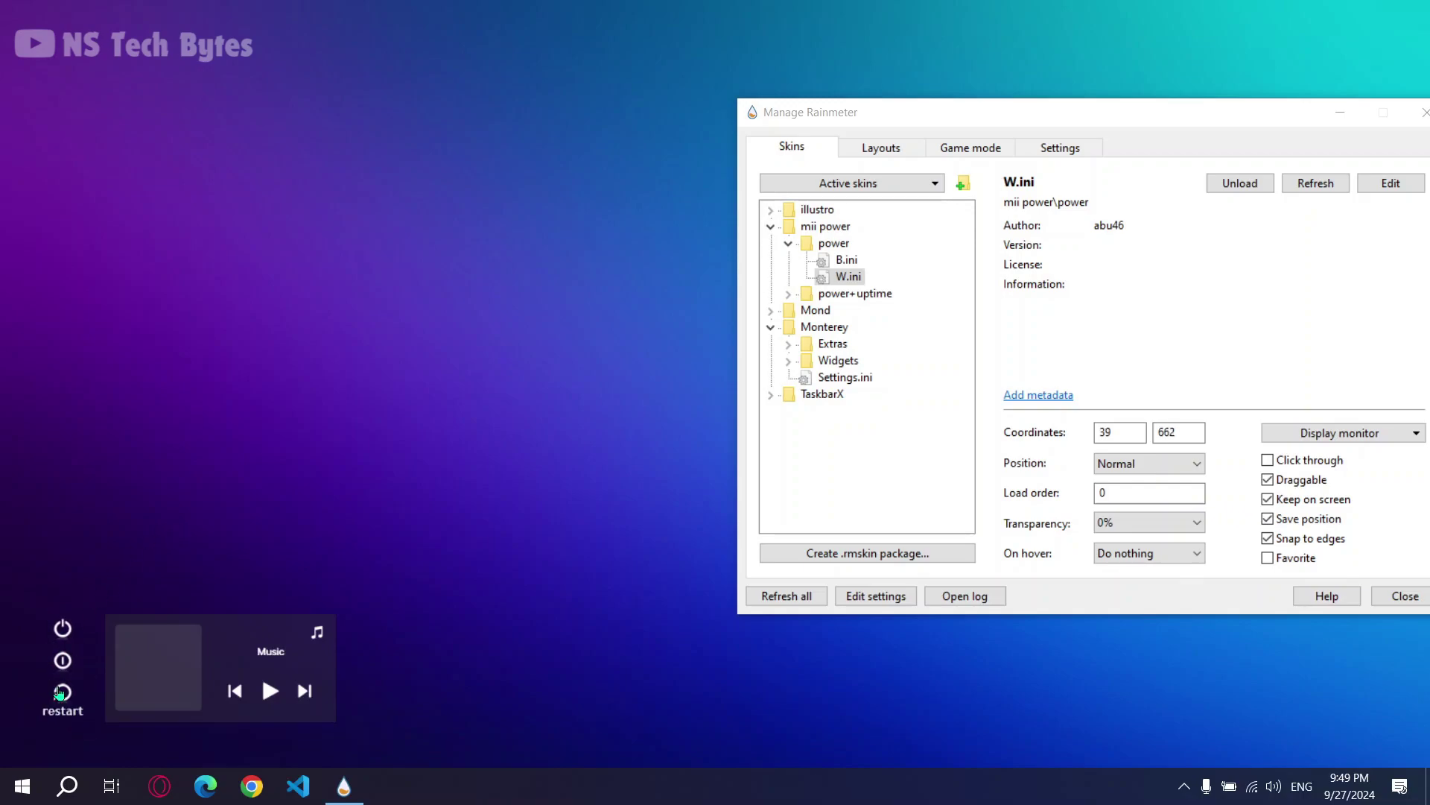
drag(61, 709, 68, 702)
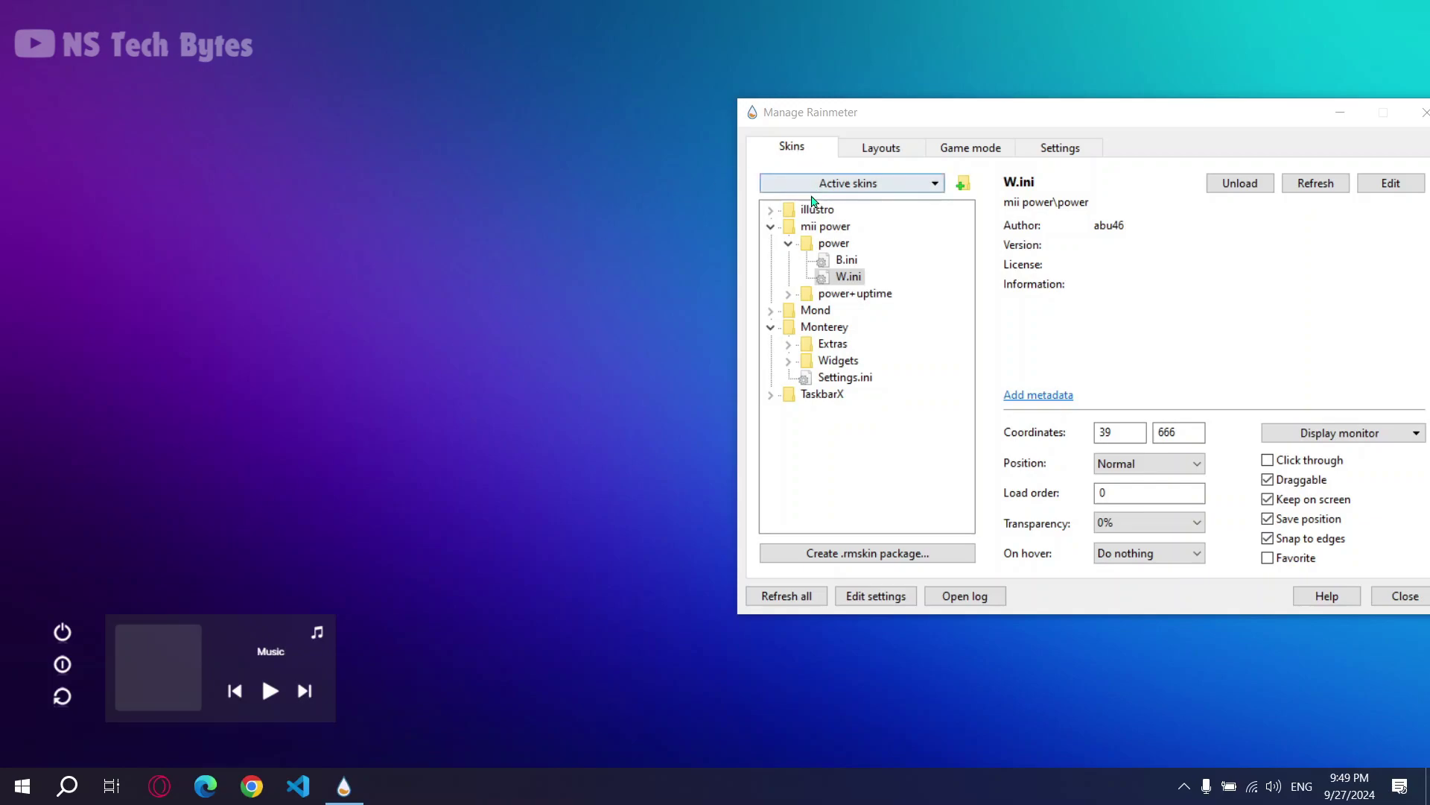
Load the Clock.ini skin from the Mond\Clock folder.
click(772, 313)
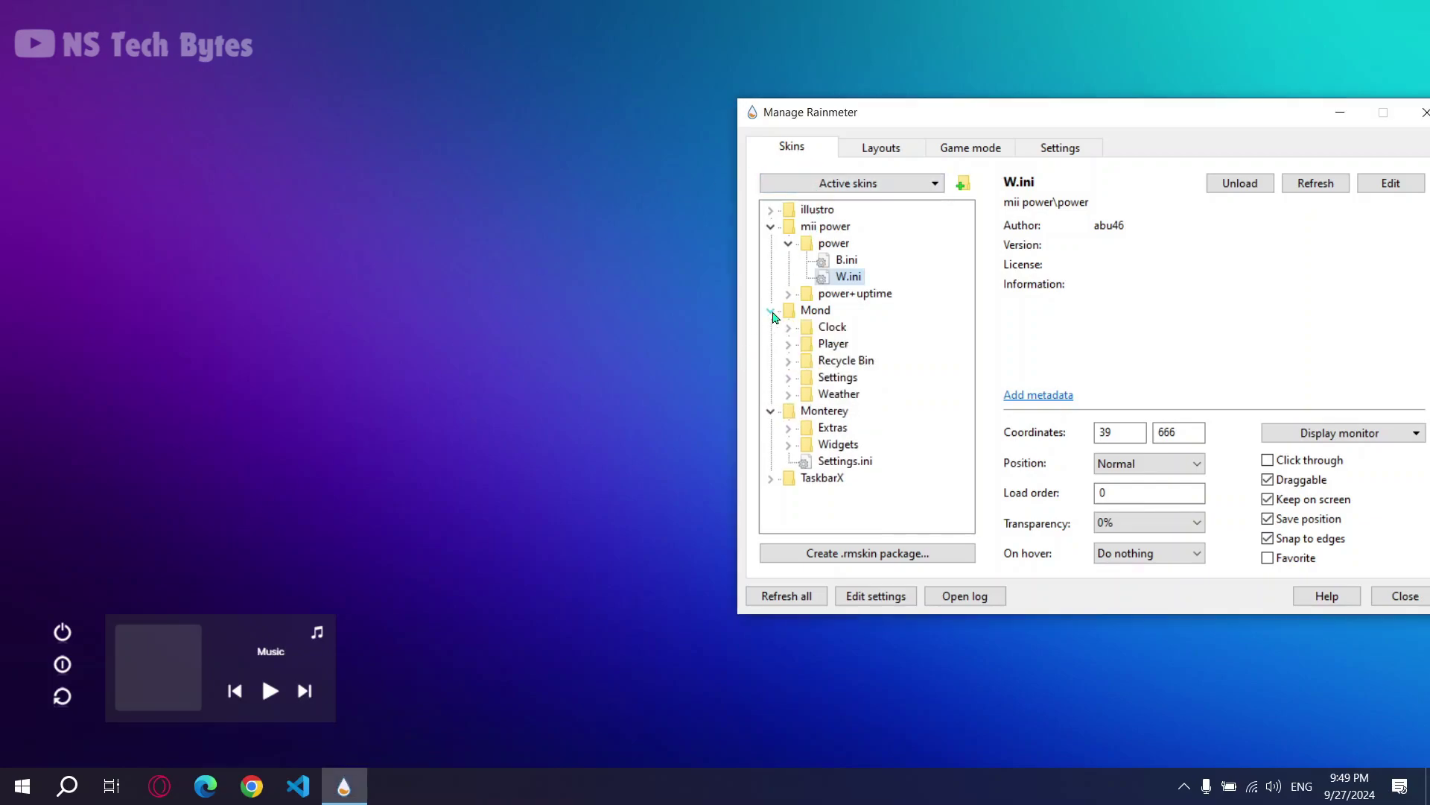
click(789, 328)
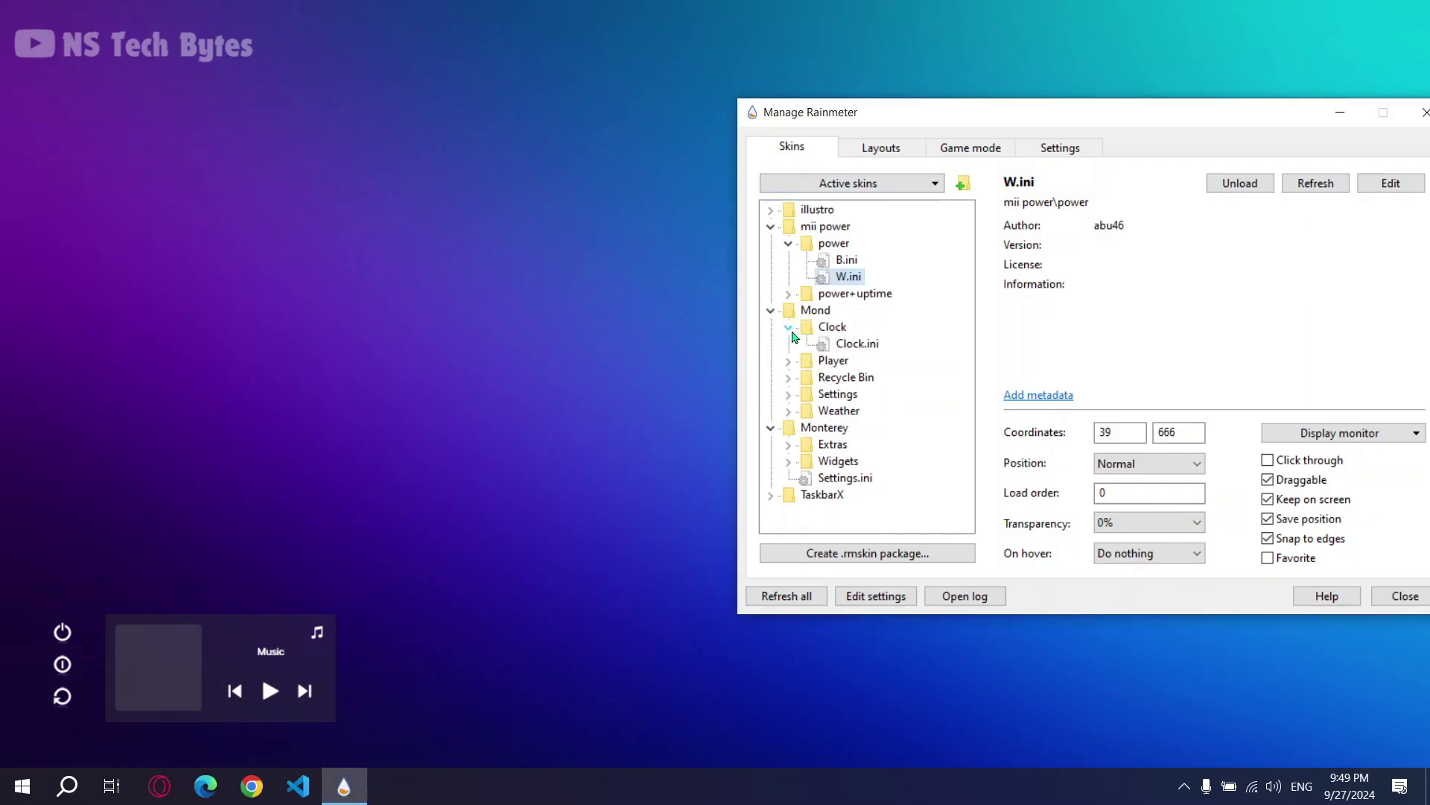
click(857, 344)
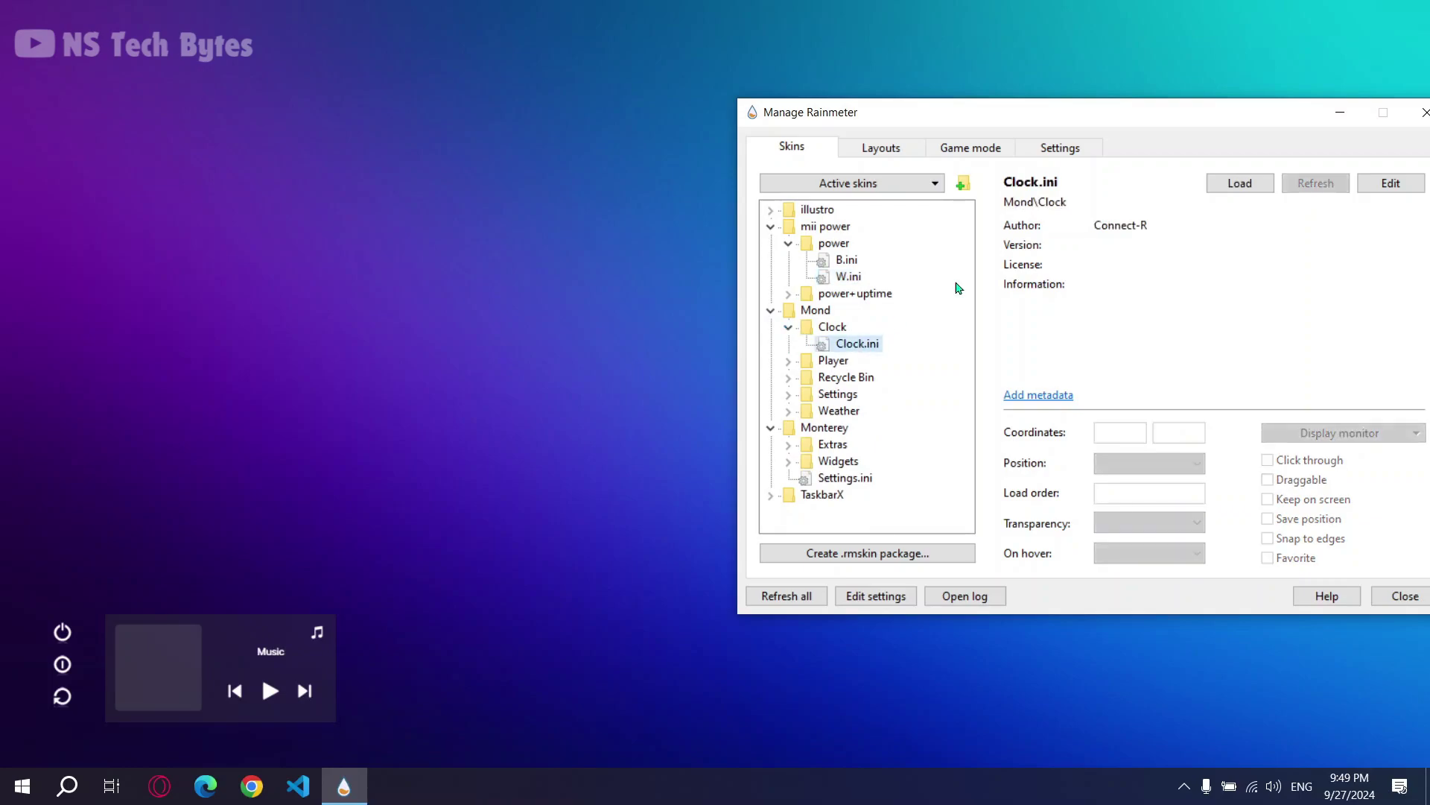
click(1228, 184)
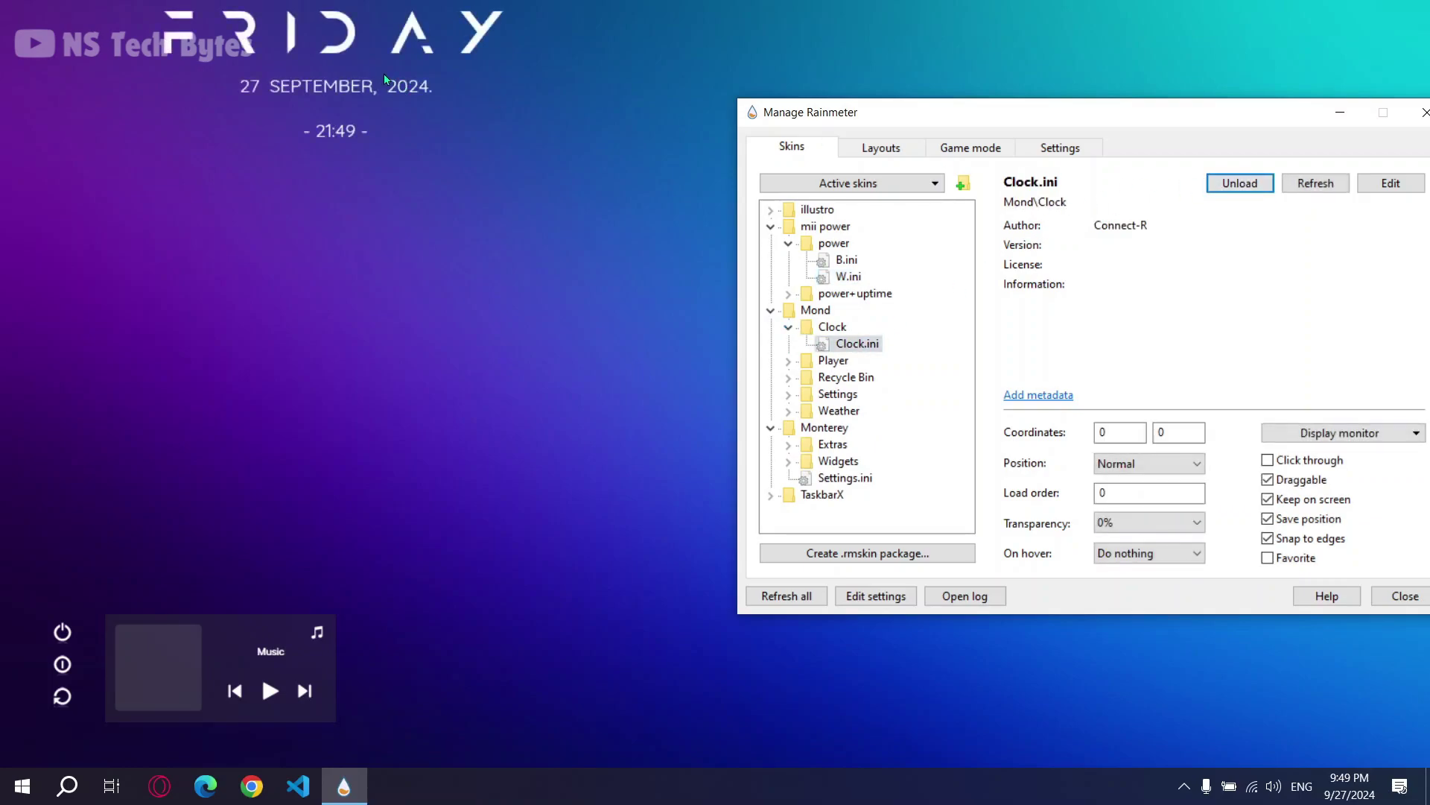
Switch the Mond clock to the 12 h format using Mond's Settings.ini skin and move the clock to the desktop's upper centre.
click(788, 394)
click(862, 411)
click(1244, 186)
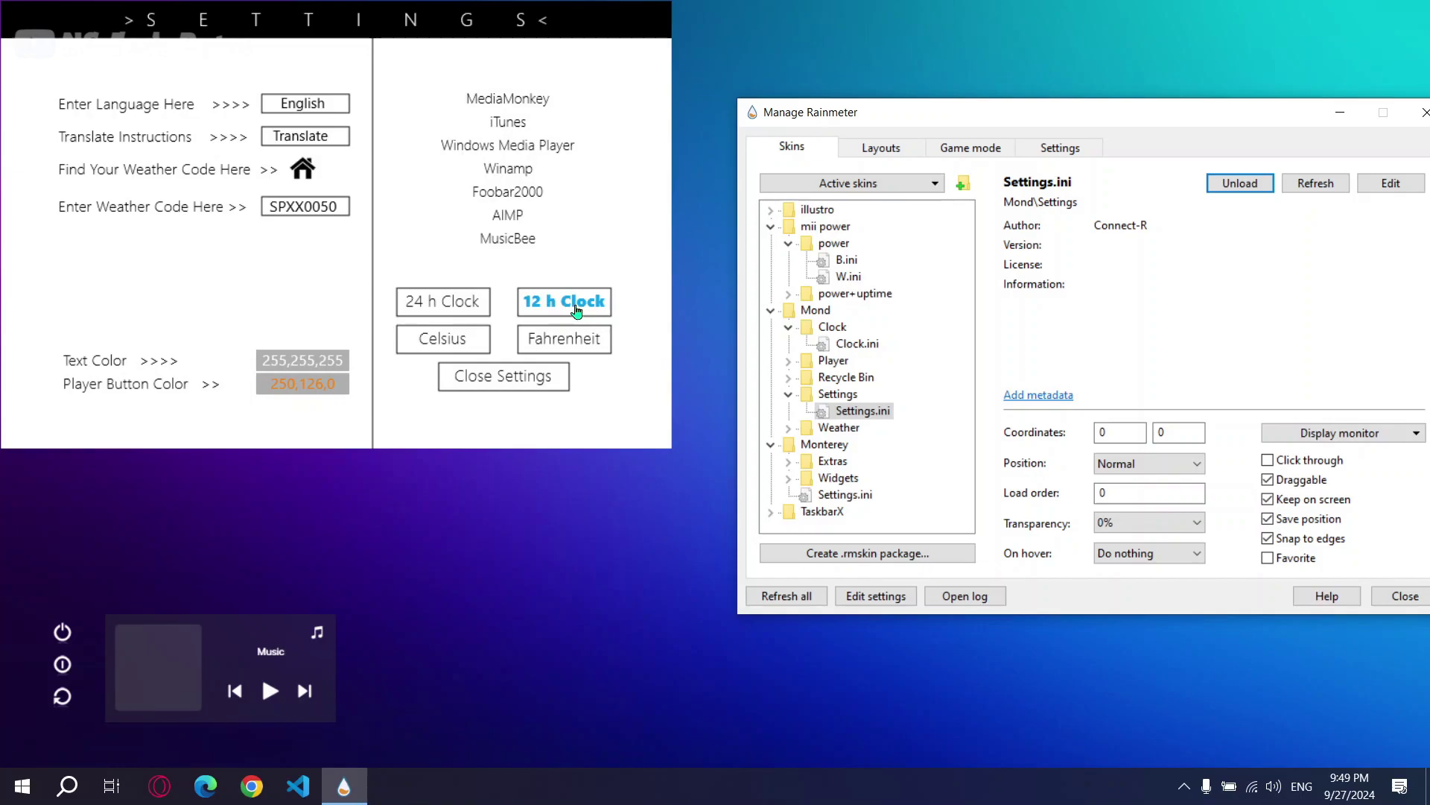
click(576, 309)
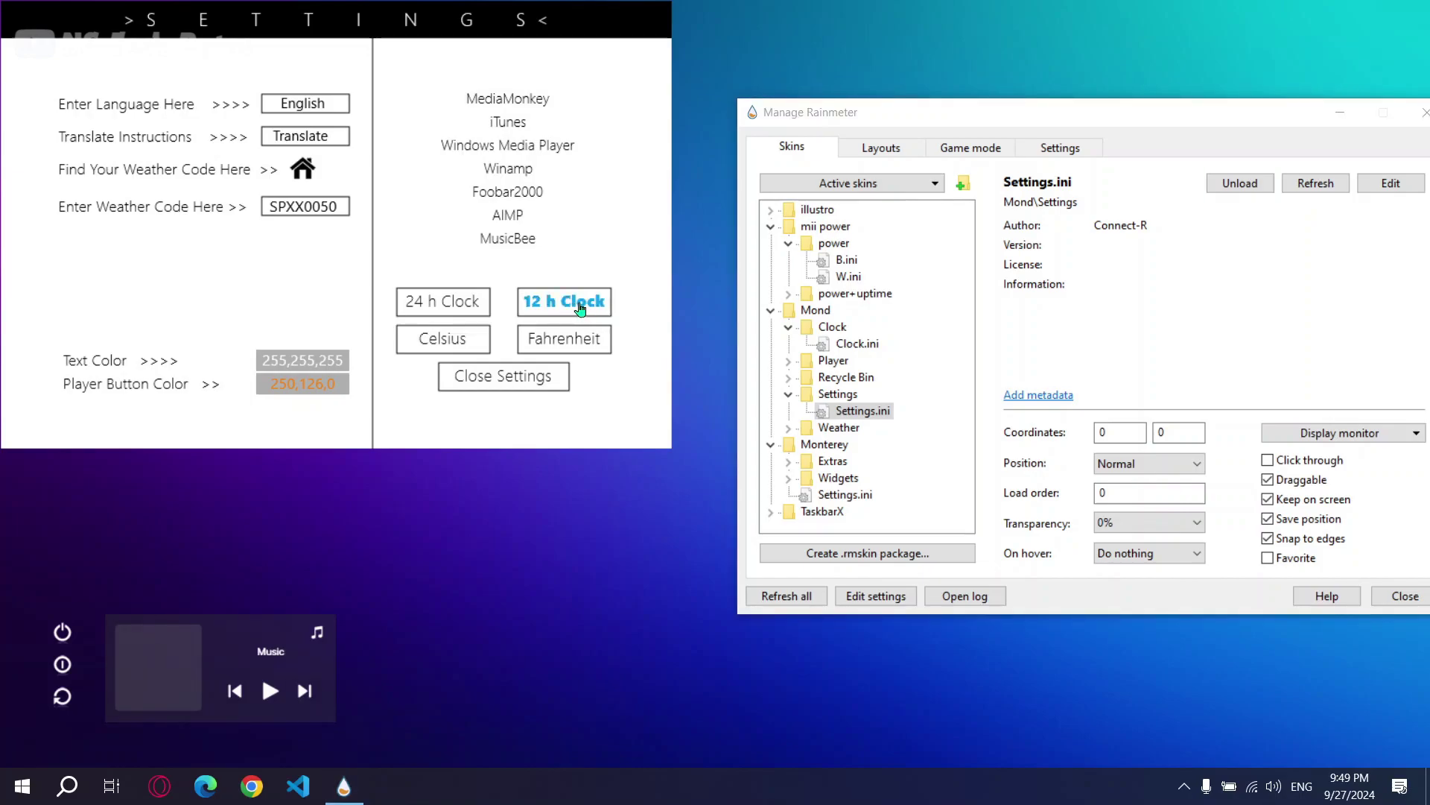
click(504, 376)
drag(946, 118, 770, 577)
drag(312, 84, 705, 247)
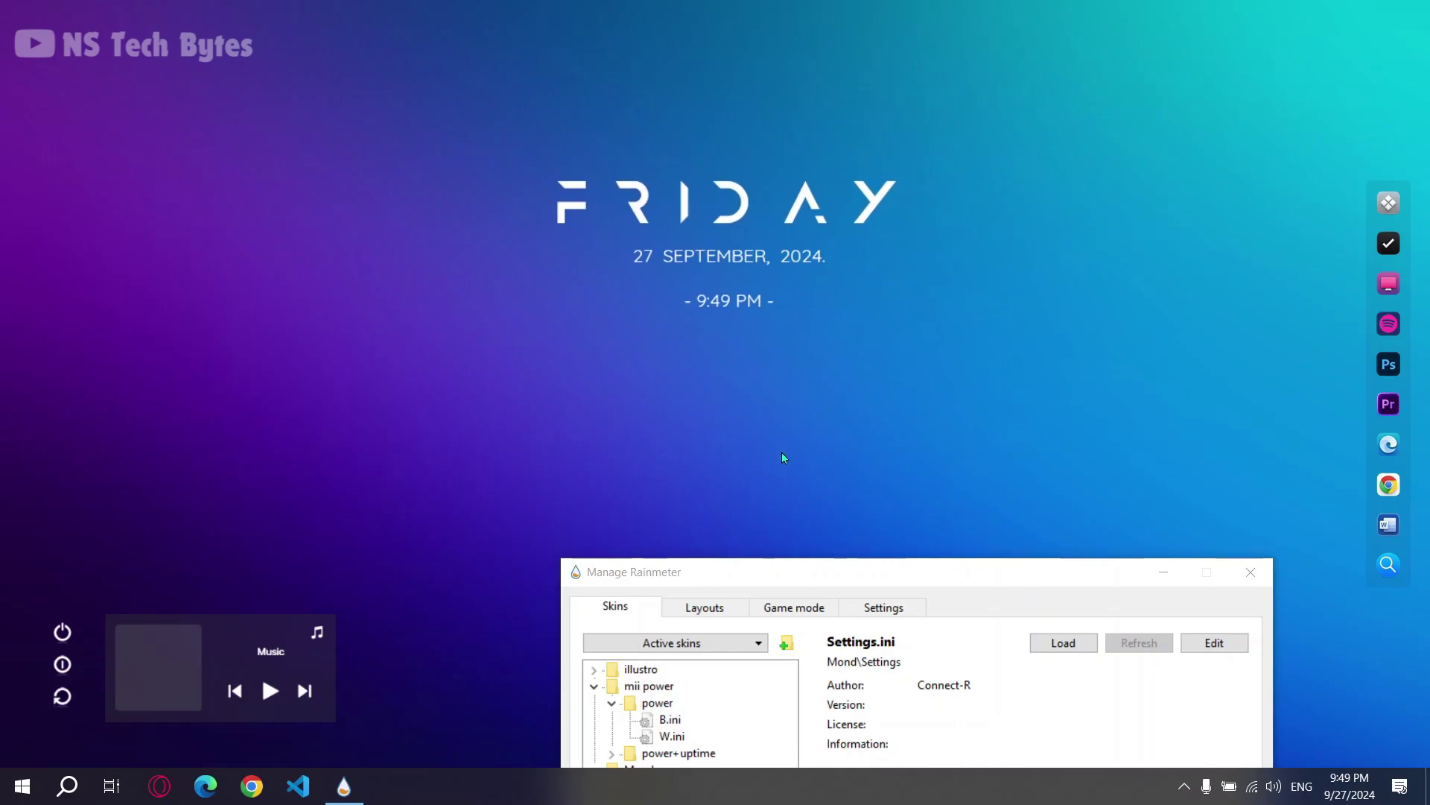
Load the TaskbarX.ini skin to centre the taskbar icons, and nudge the Mond clock slightly up and left on the desktop.
drag(813, 570, 812, 159)
click(623, 642)
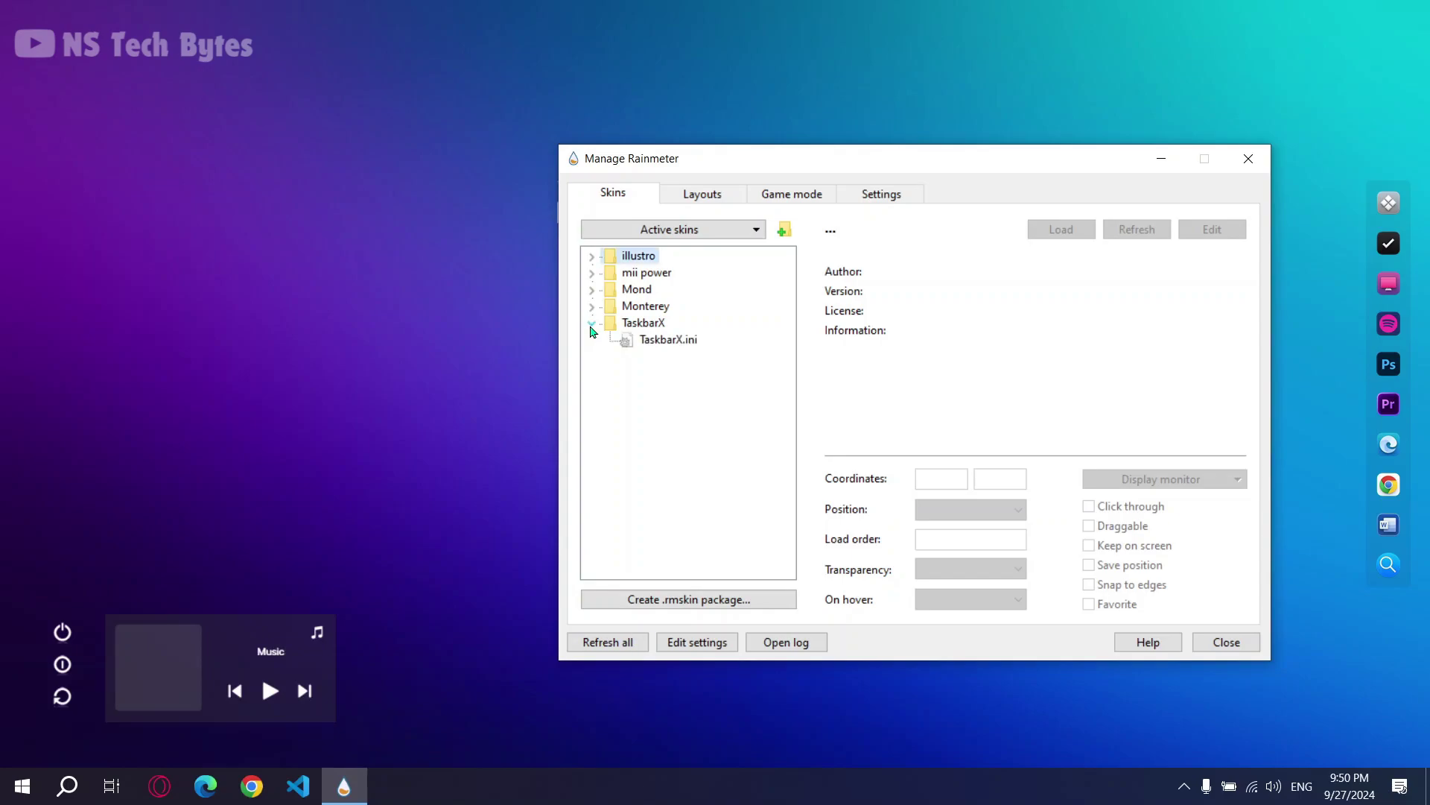
click(665, 339)
click(1042, 235)
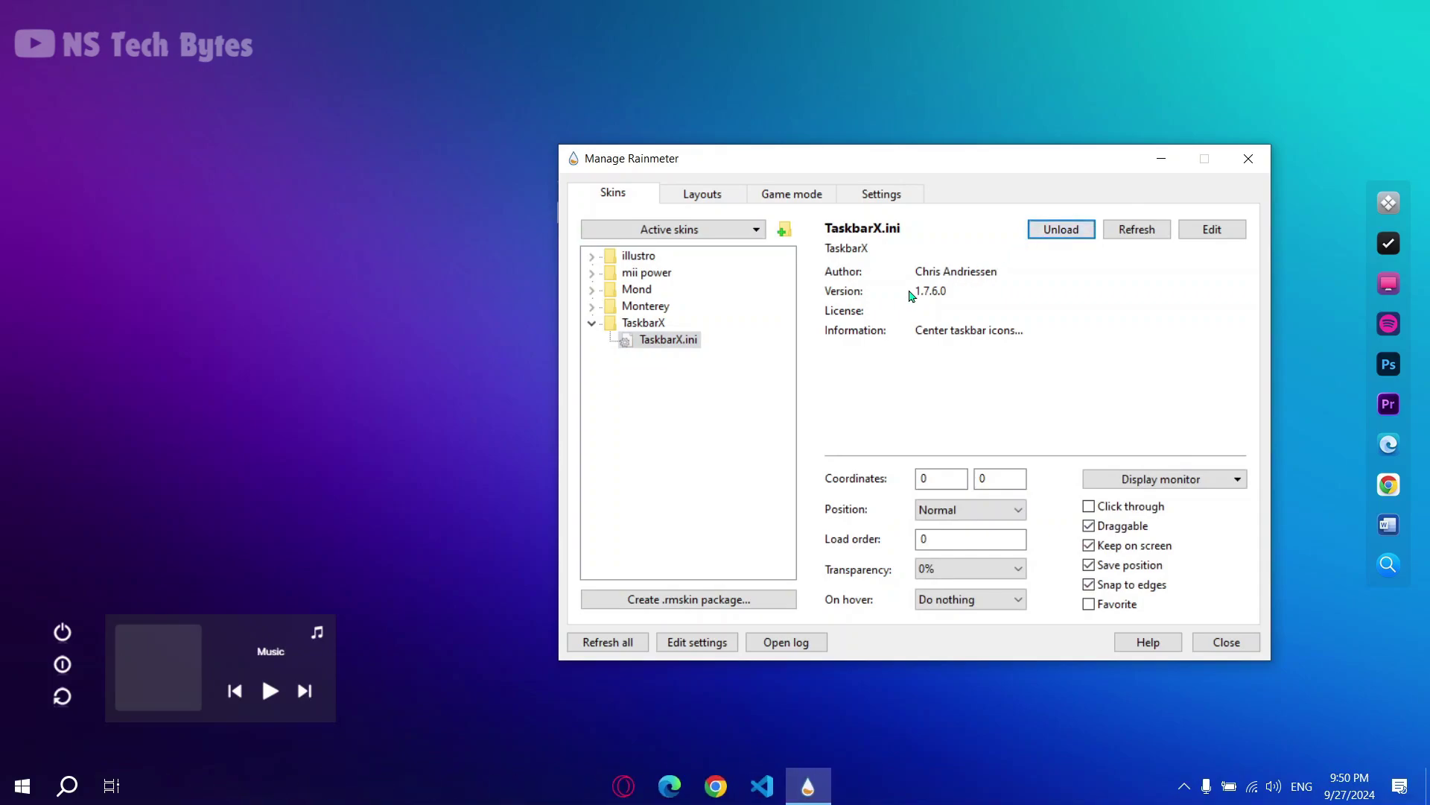
drag(951, 171, 787, 177)
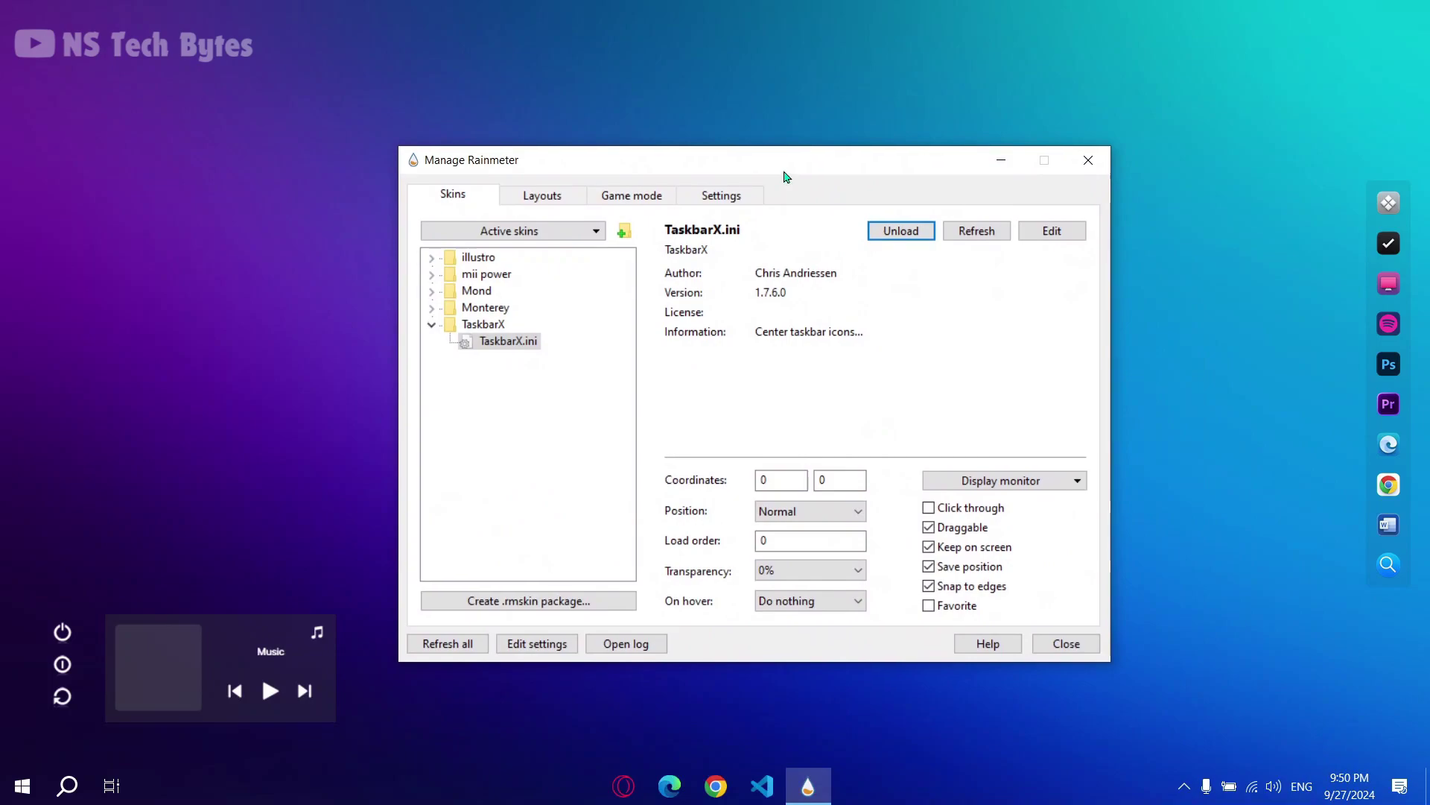
click(1074, 643)
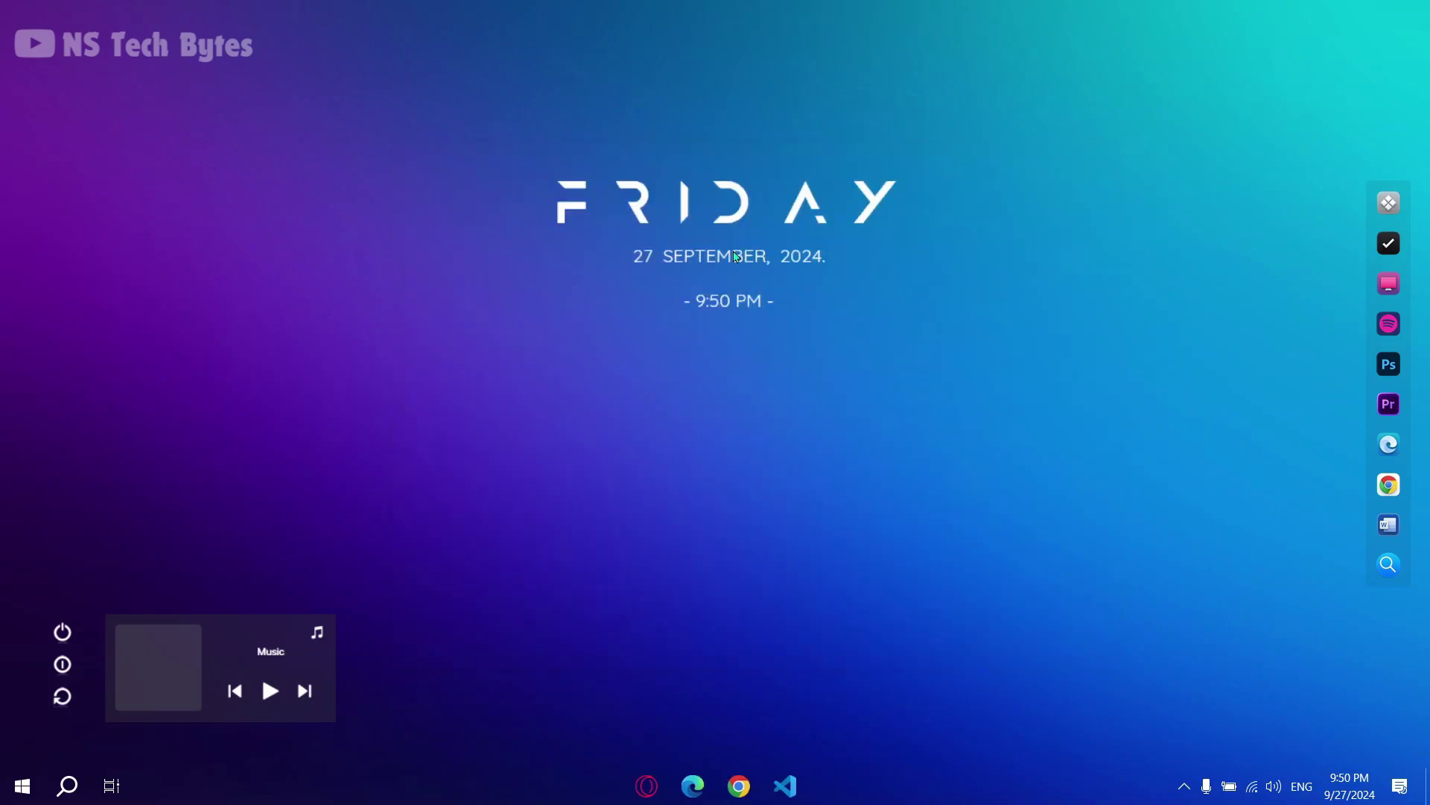
mouse_move(721, 217)
mouse_down()
mouse_move(728, 239)
mouse_move(721, 201)
mouse_move(708, 211)
mouse_up()
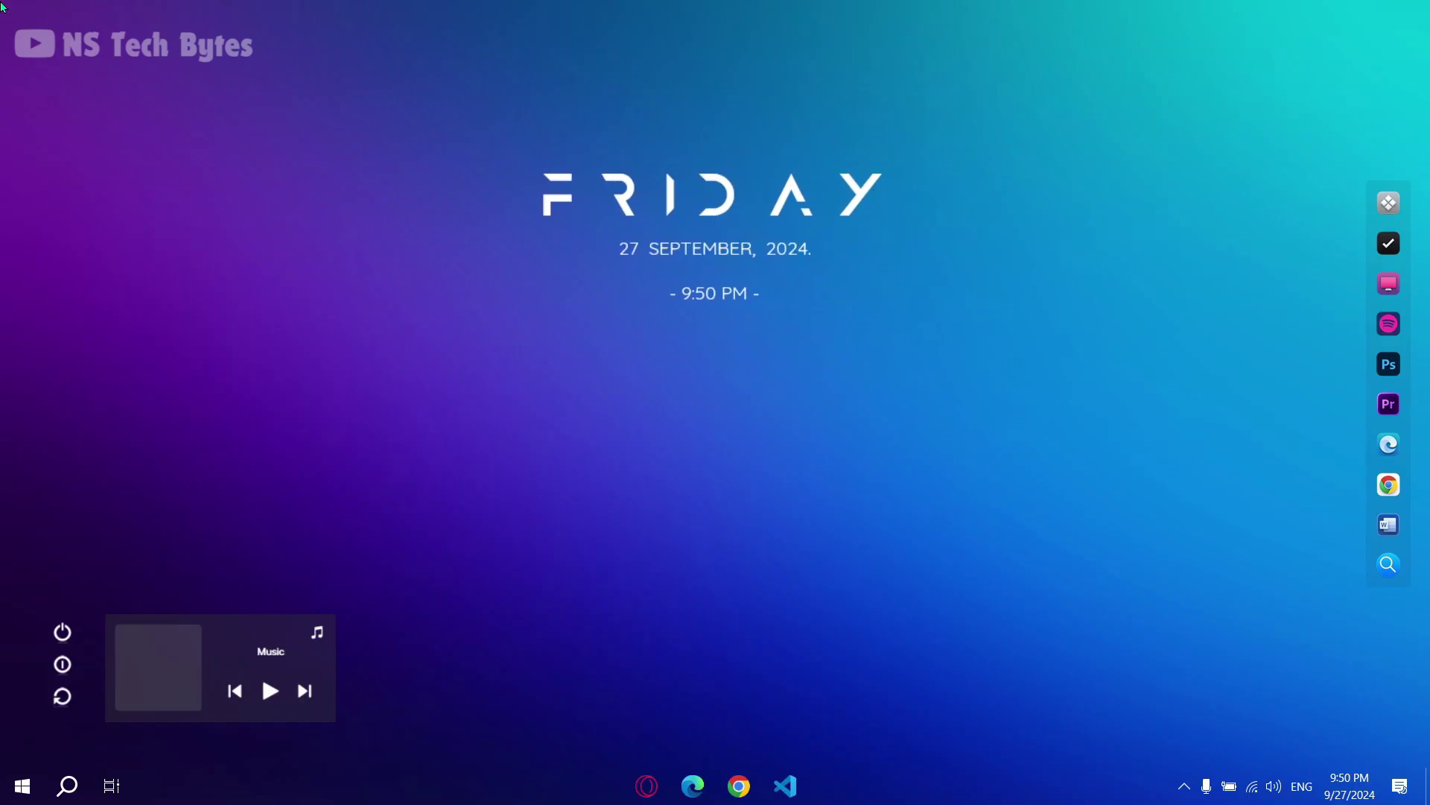
Set the Monterey music widget's player to WMP and save its settings.
right_click(319, 634)
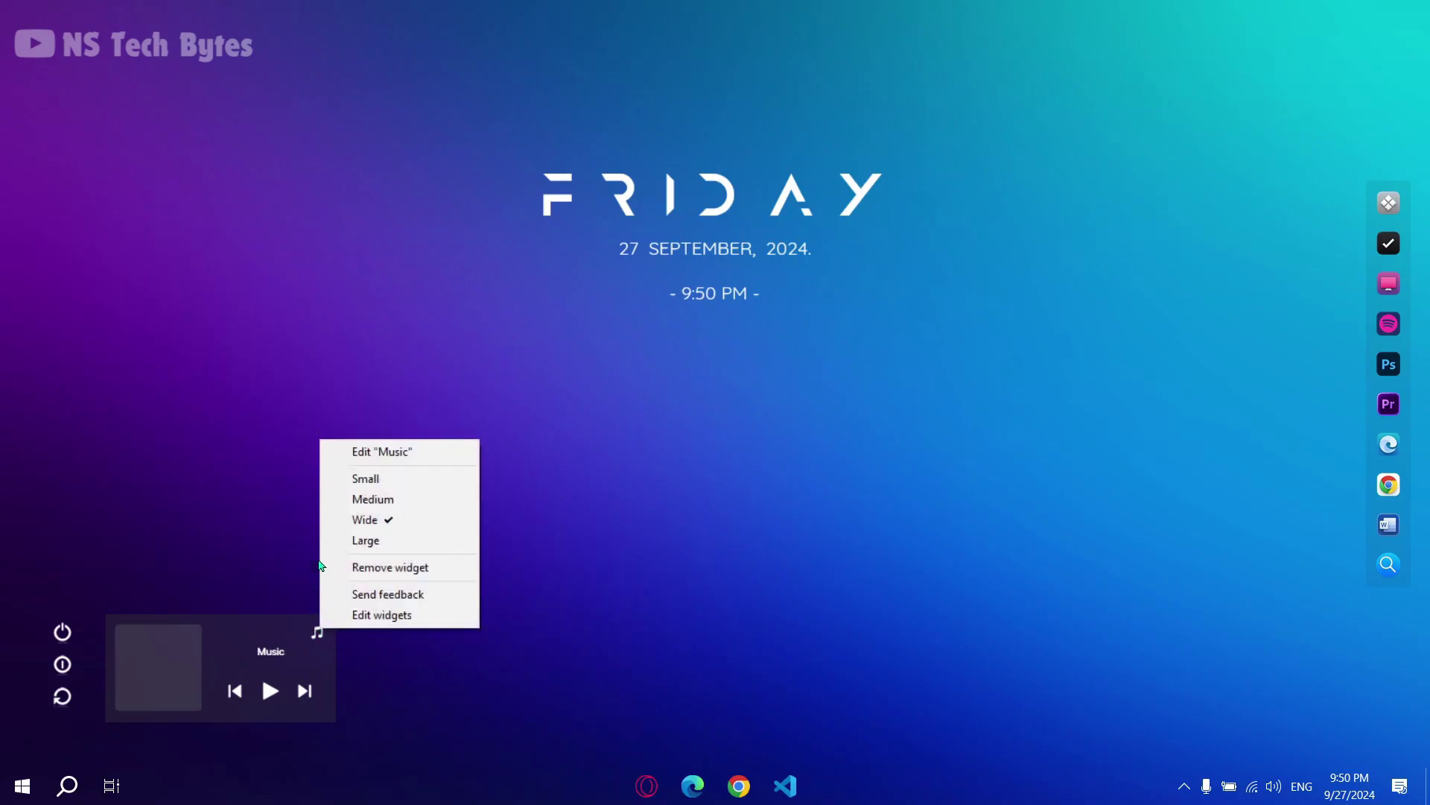
click(375, 454)
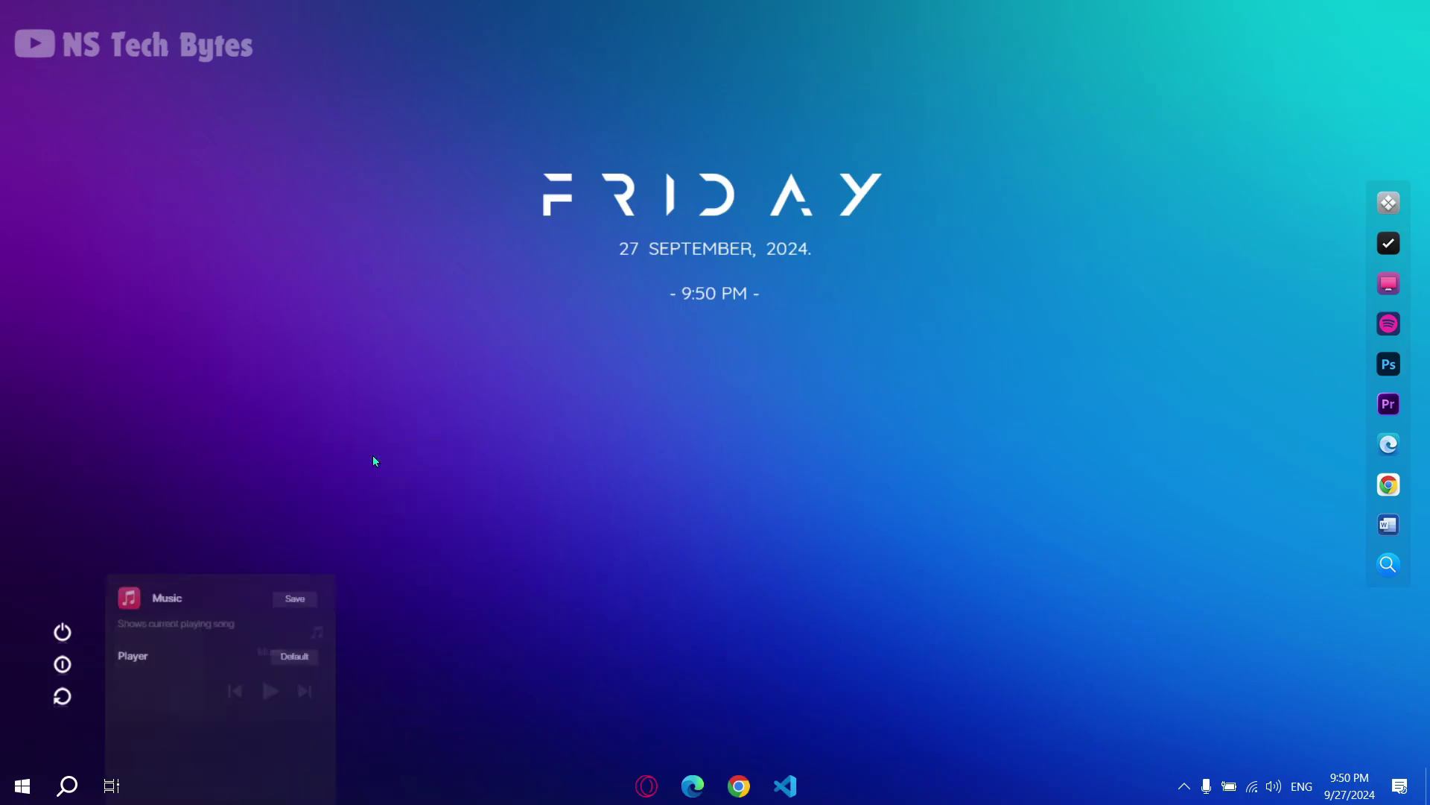
click(289, 660)
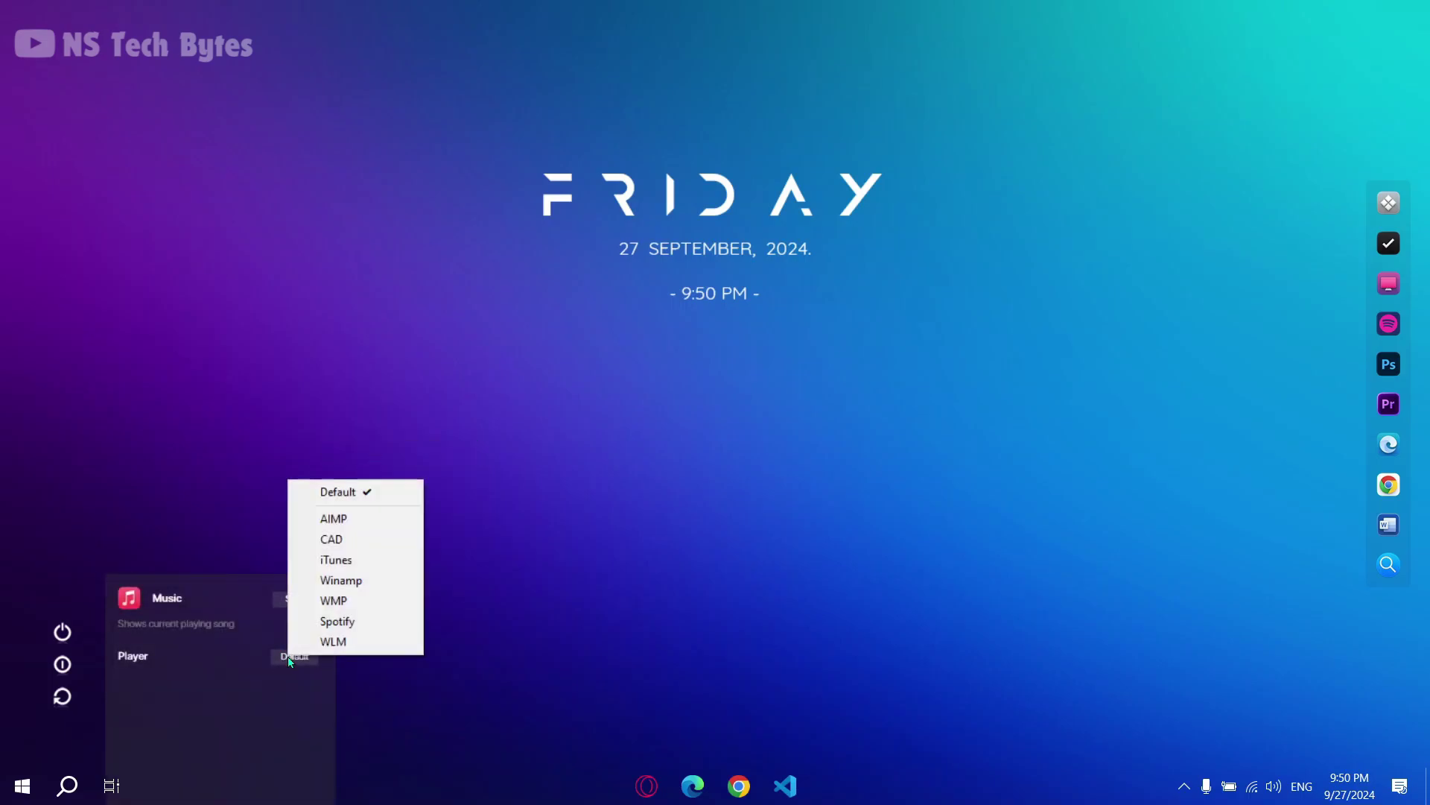
click(329, 602)
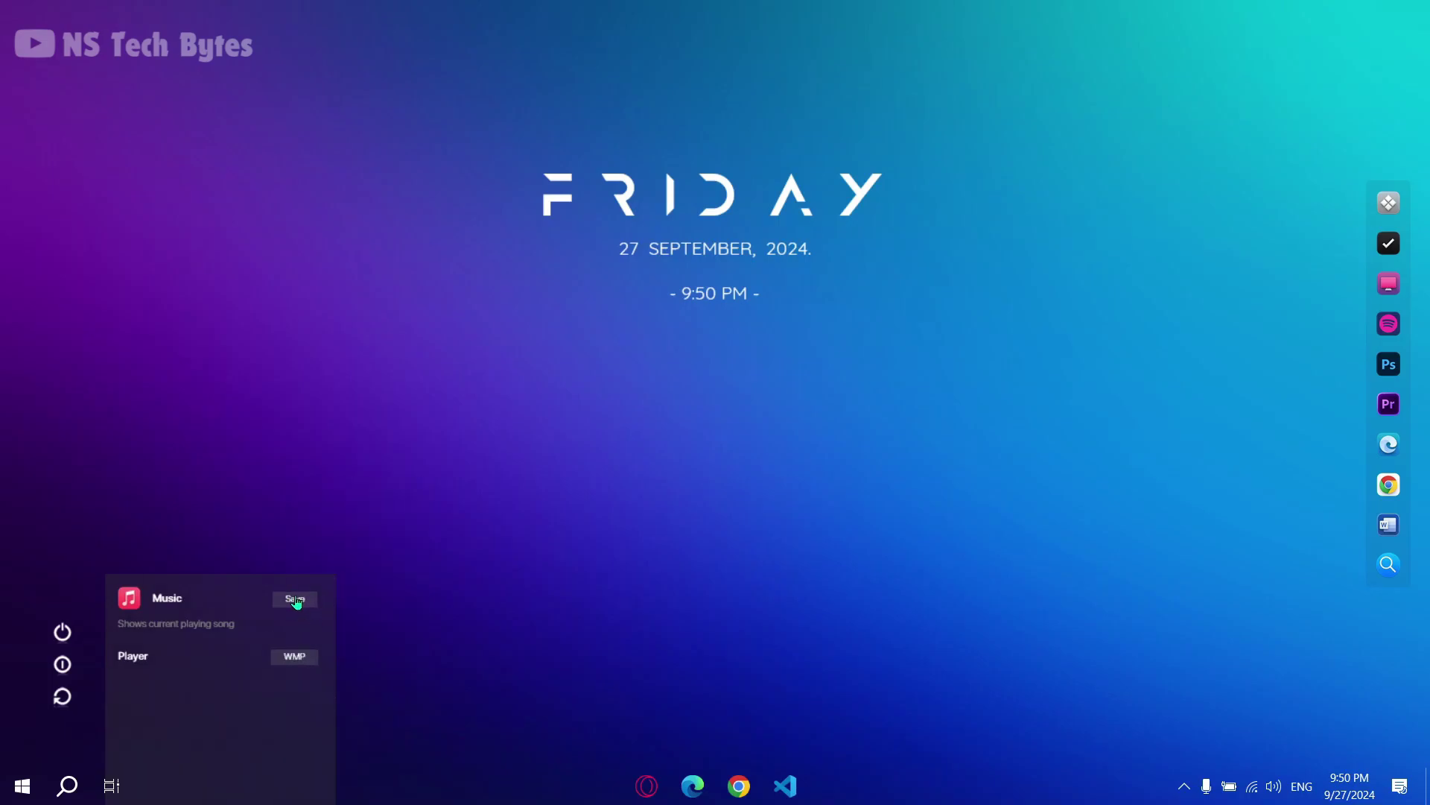
click(296, 600)
Turn off the Draggable setting for the mii power\power skin.
right_click(64, 663)
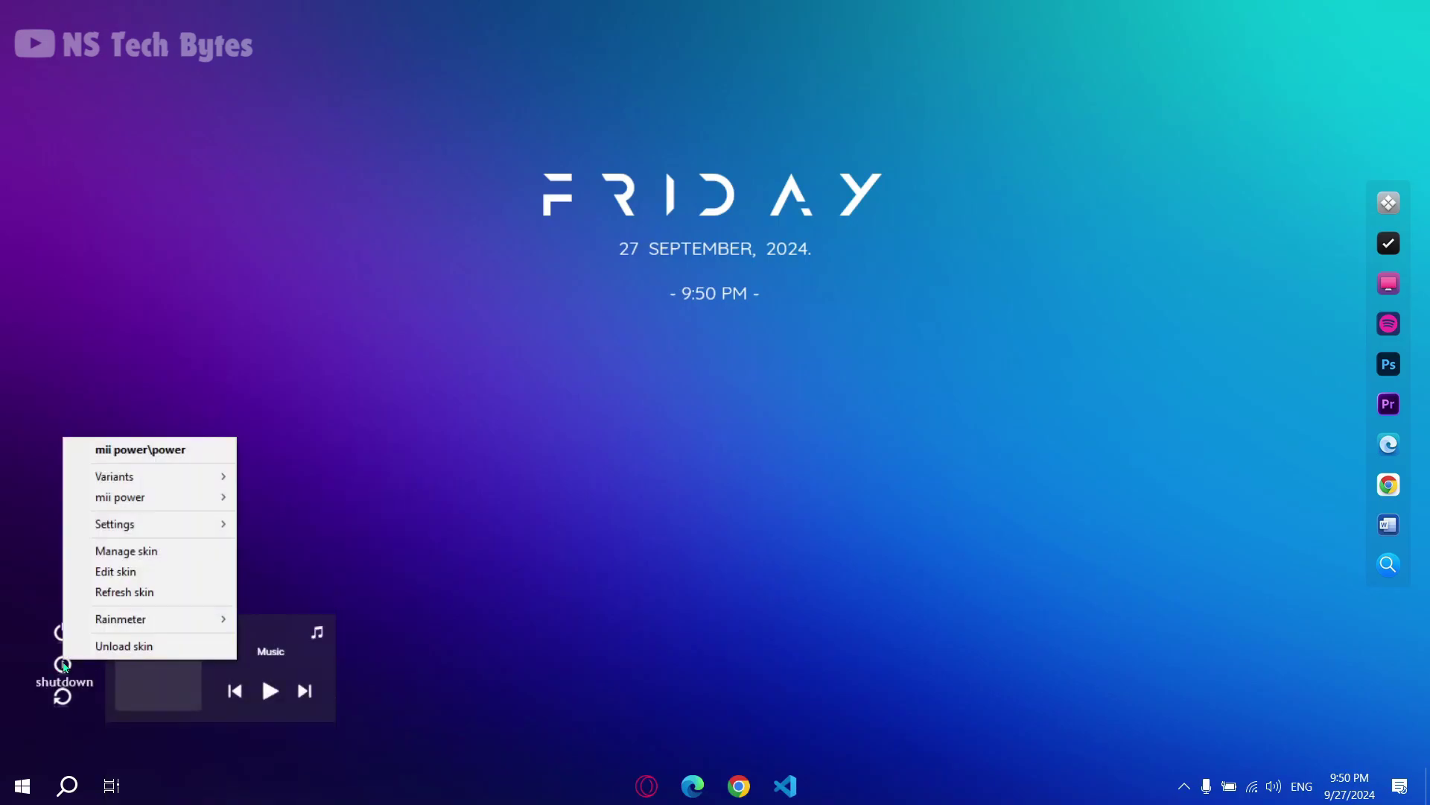
mouse_move(100, 630)
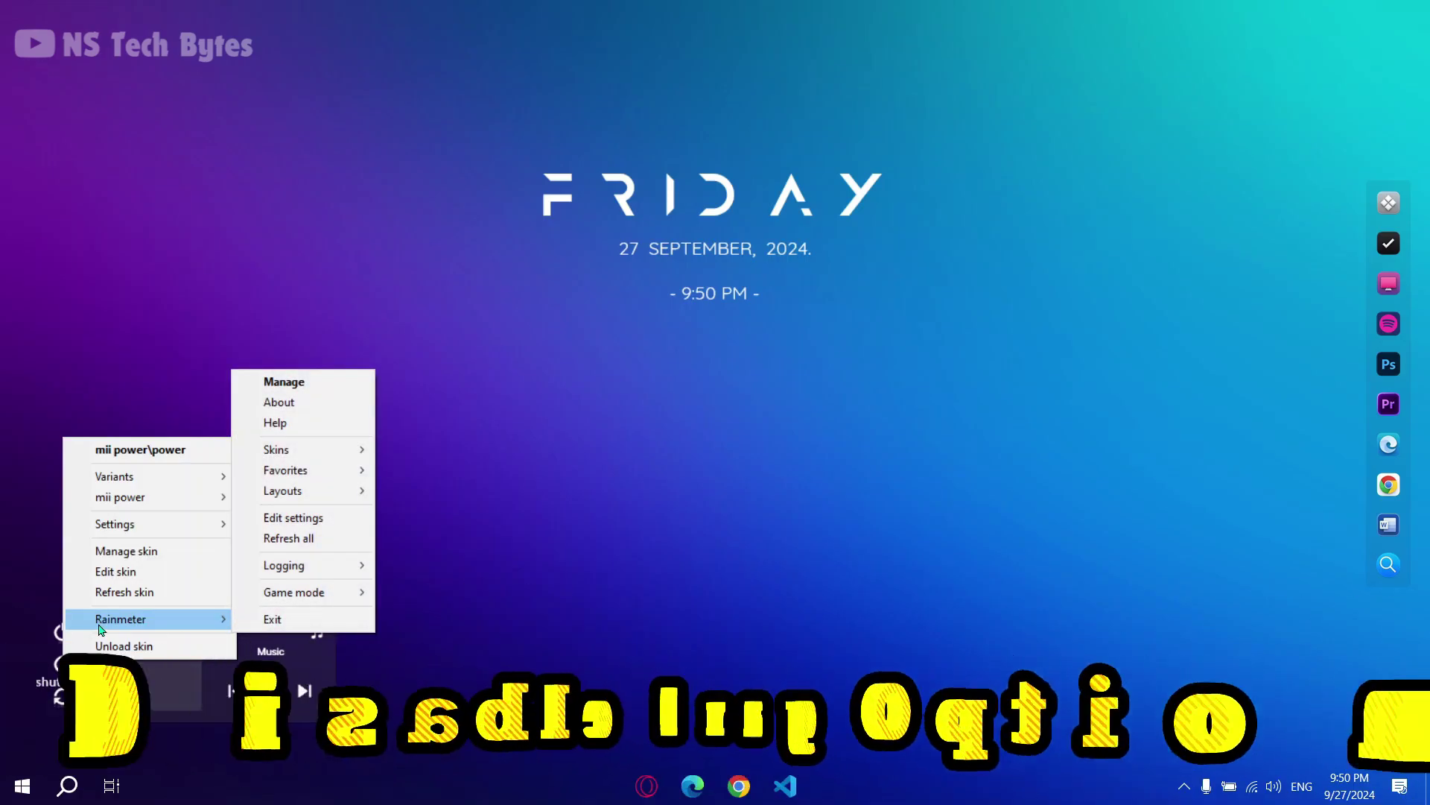
mouse_move(127, 525)
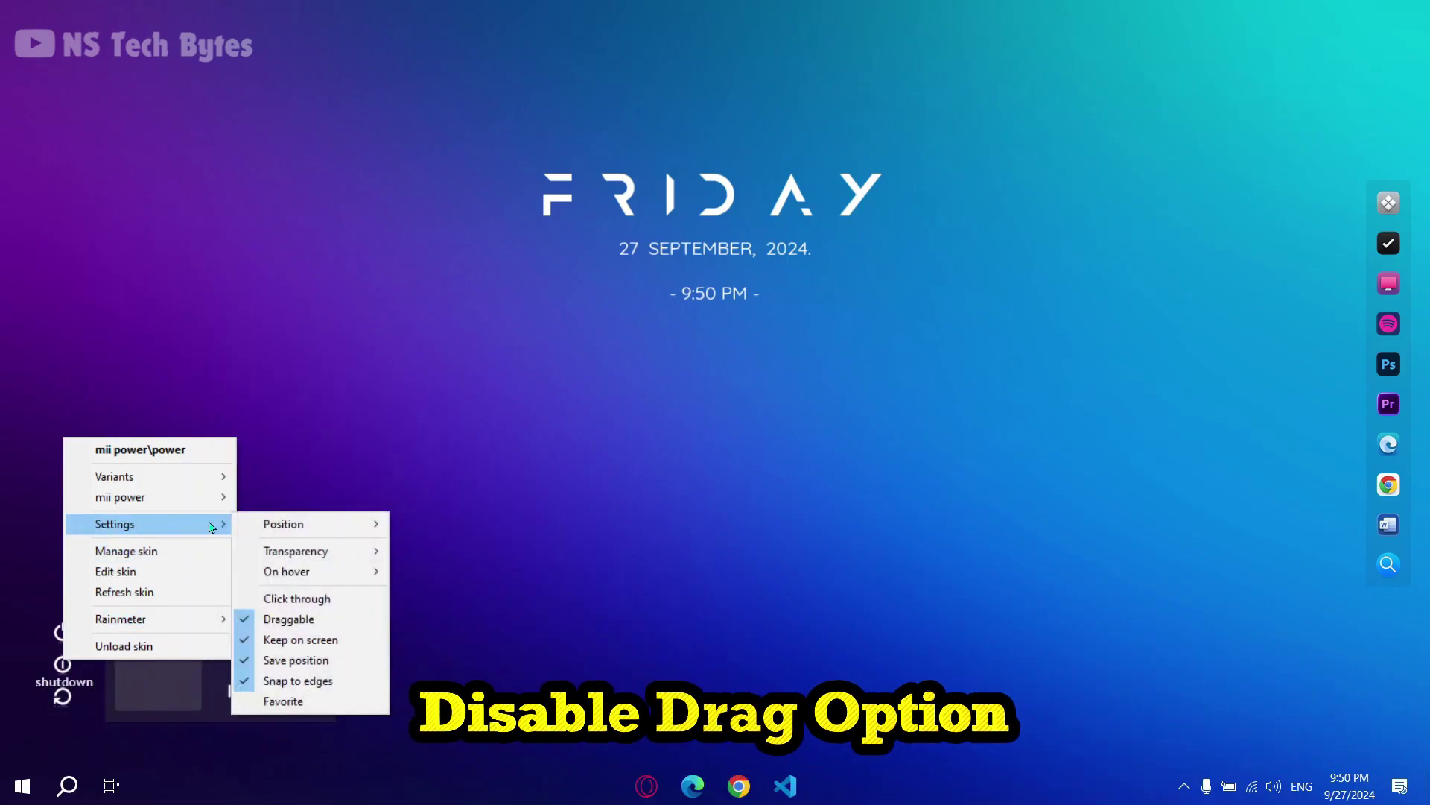
click(287, 619)
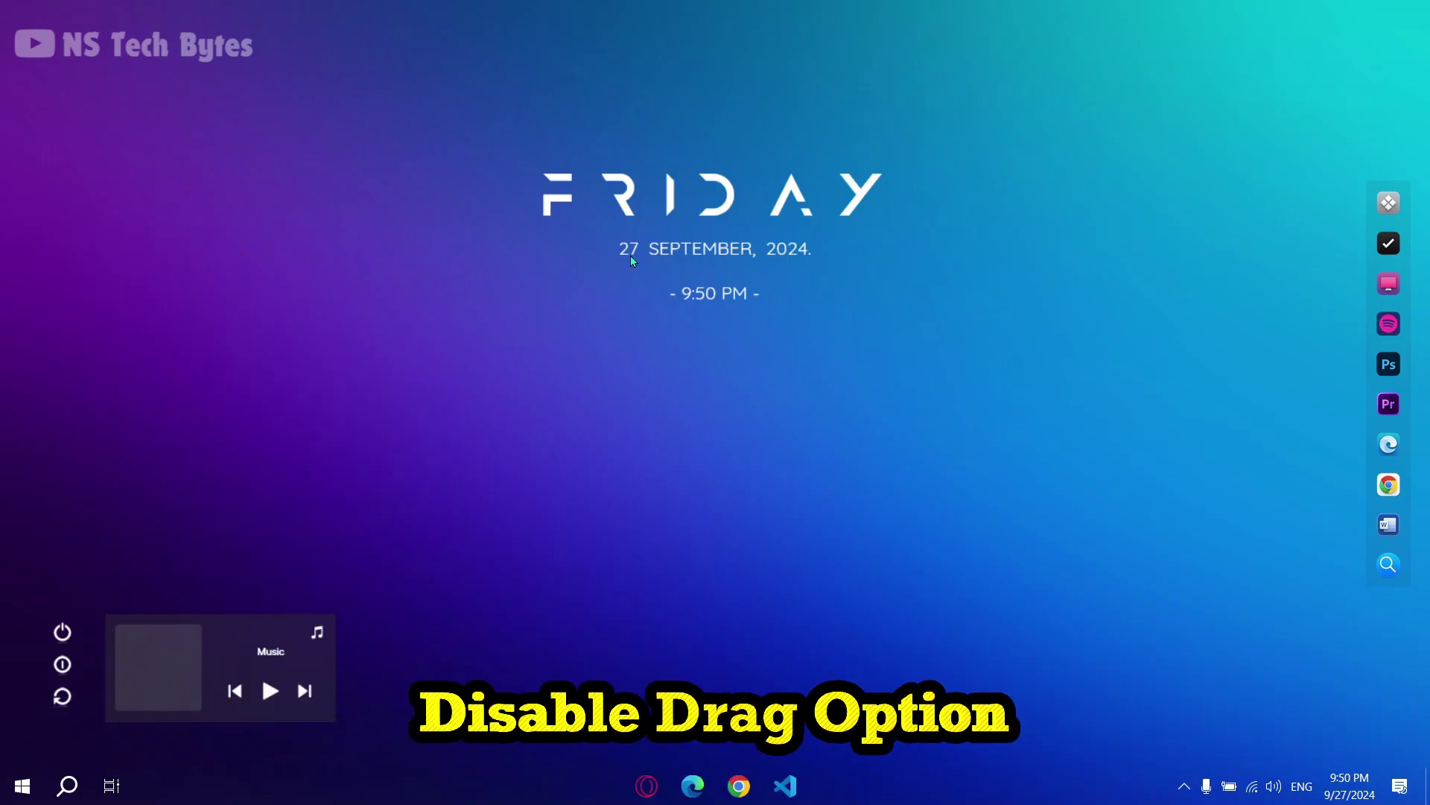
Turn off the Draggable setting for the Mond\Clock skin directly on the desktop.
right_click(648, 243)
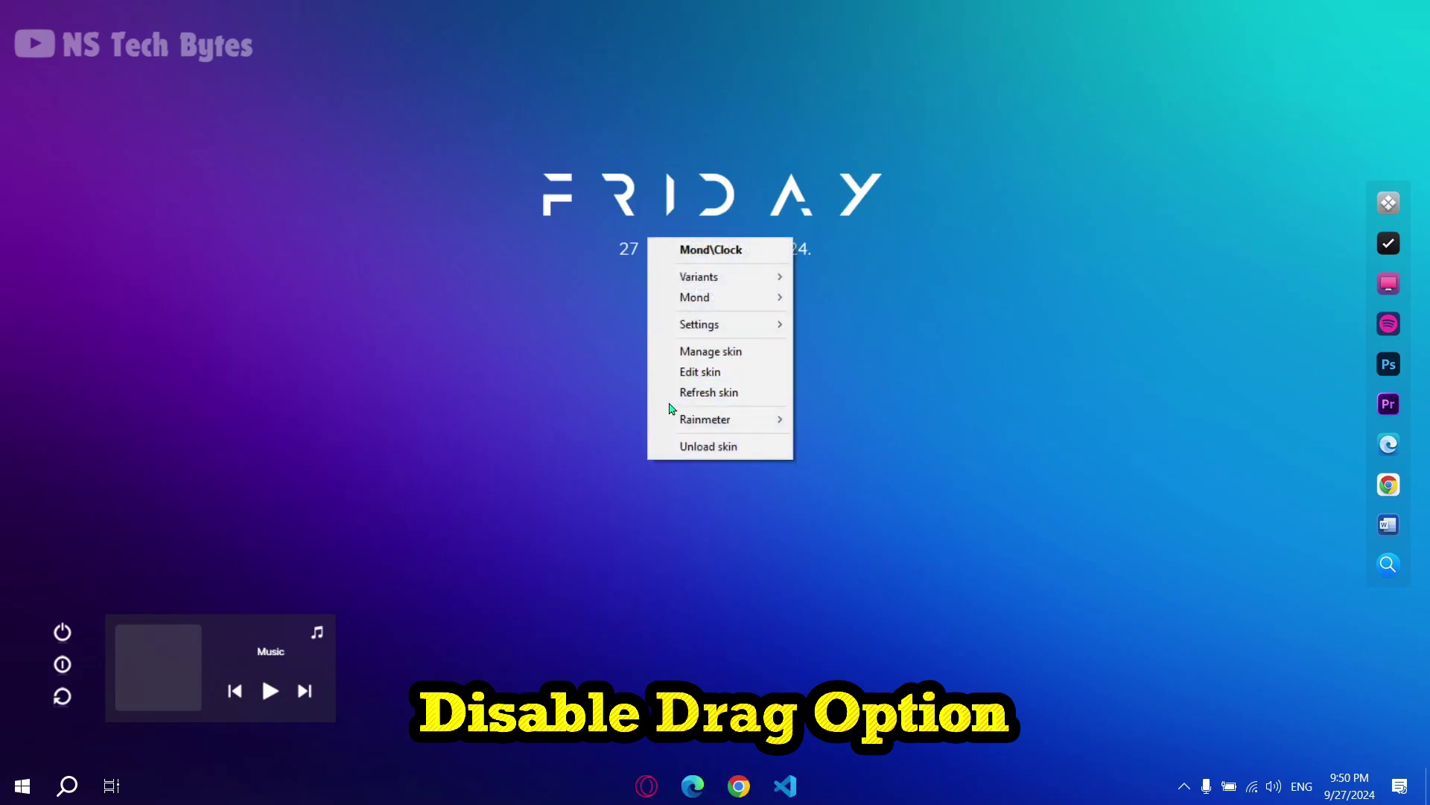
mouse_move(676, 324)
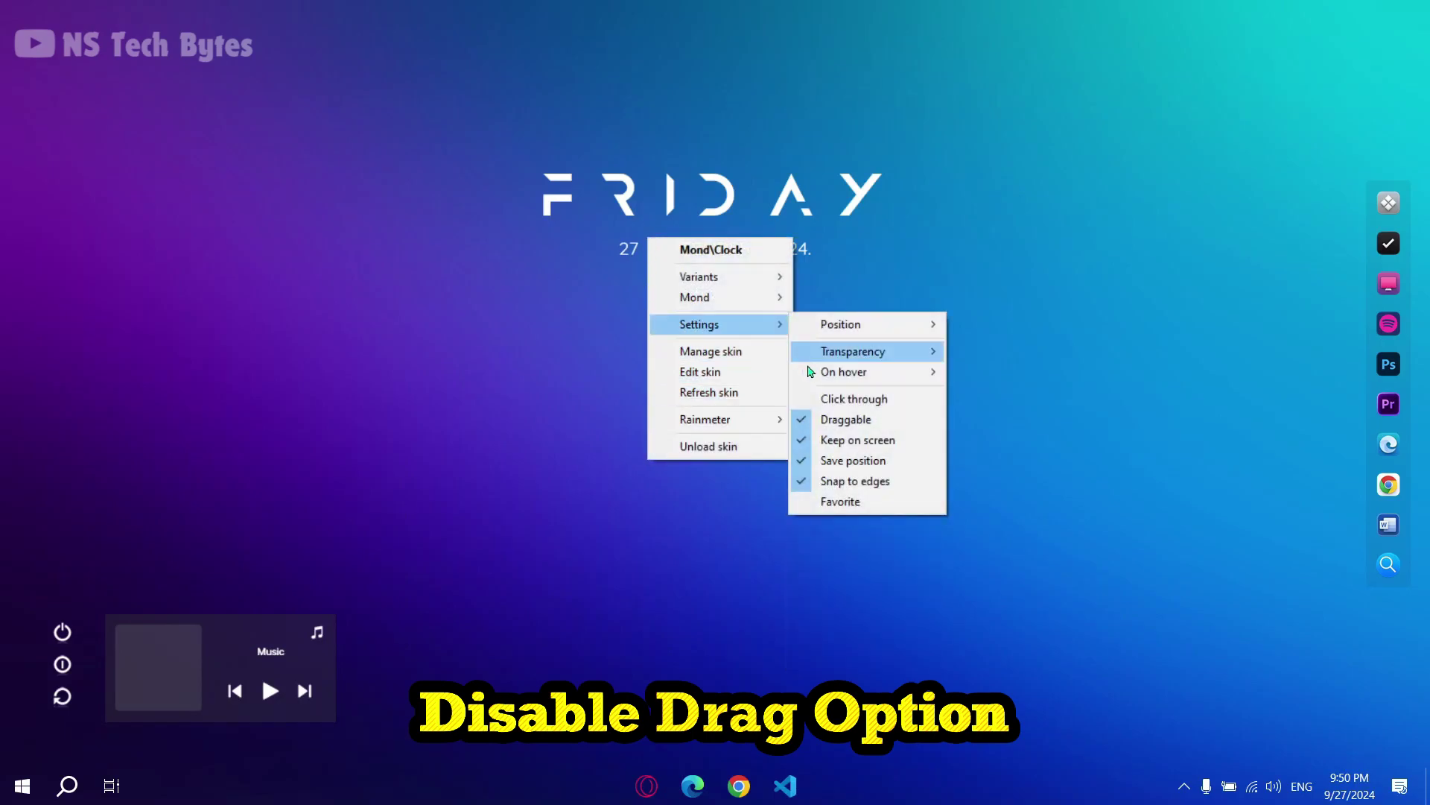
click(824, 419)
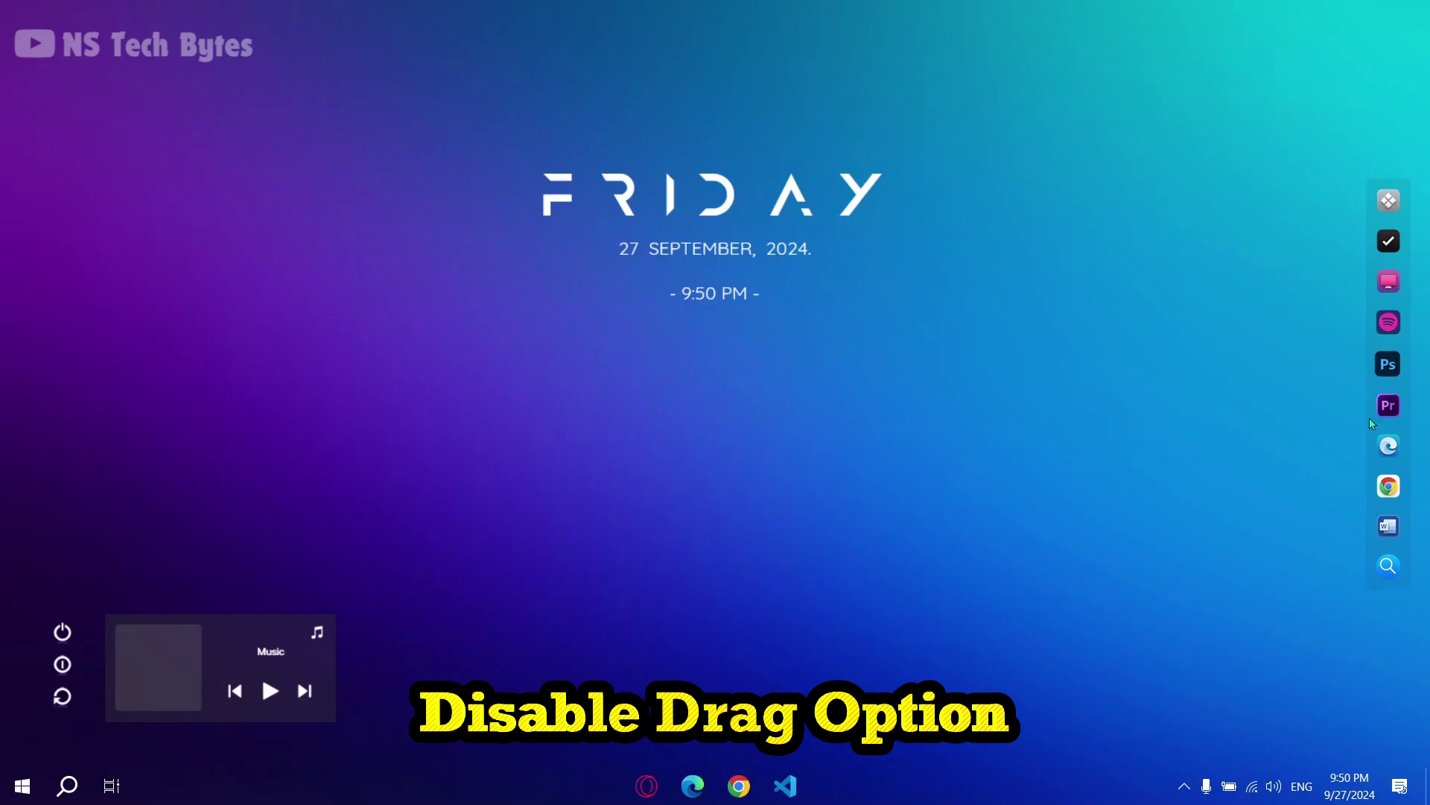
Open the Rainmeter skin manager and make sure Draggable is off for the active skin Mond\Clock\Clock.ini.
click(1186, 790)
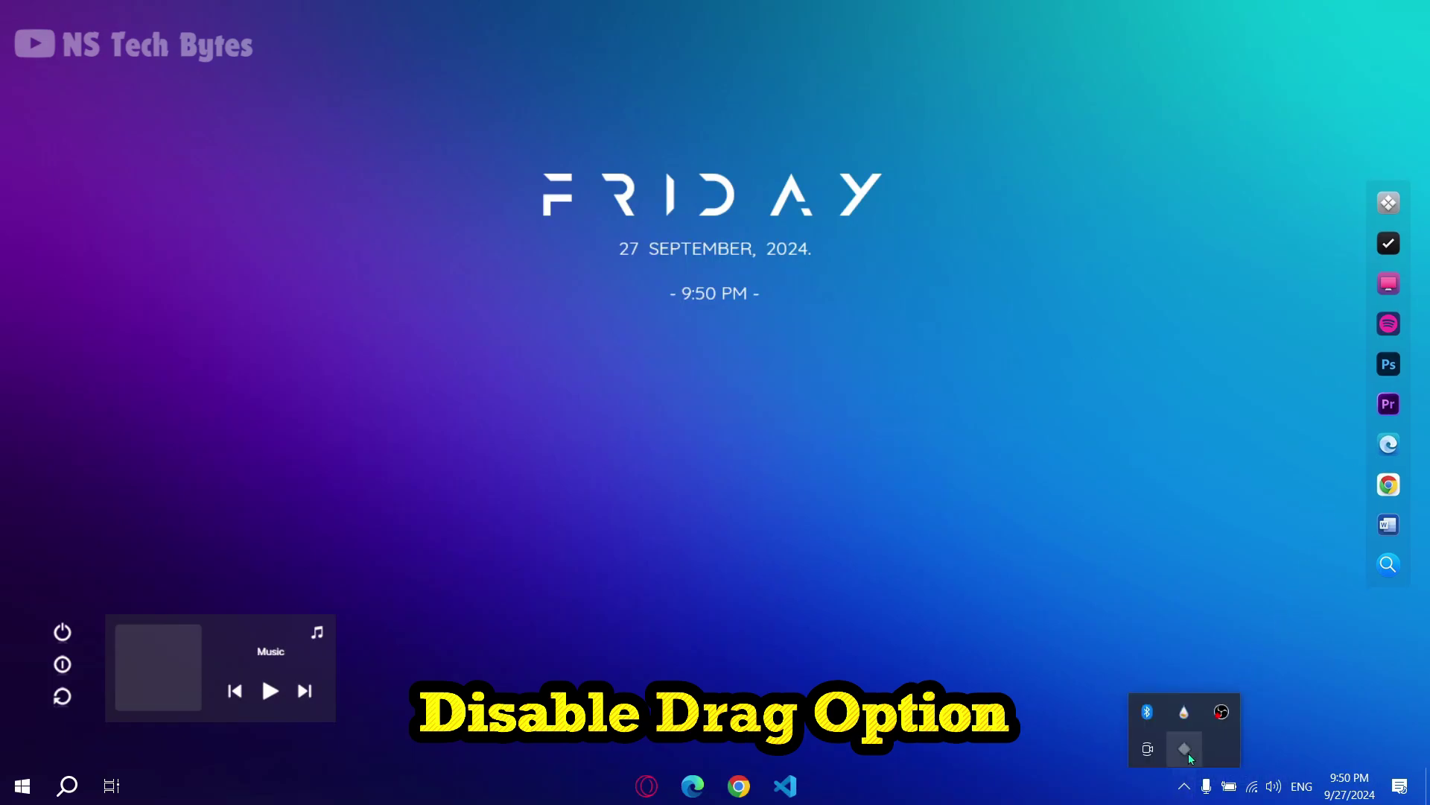
click(1184, 714)
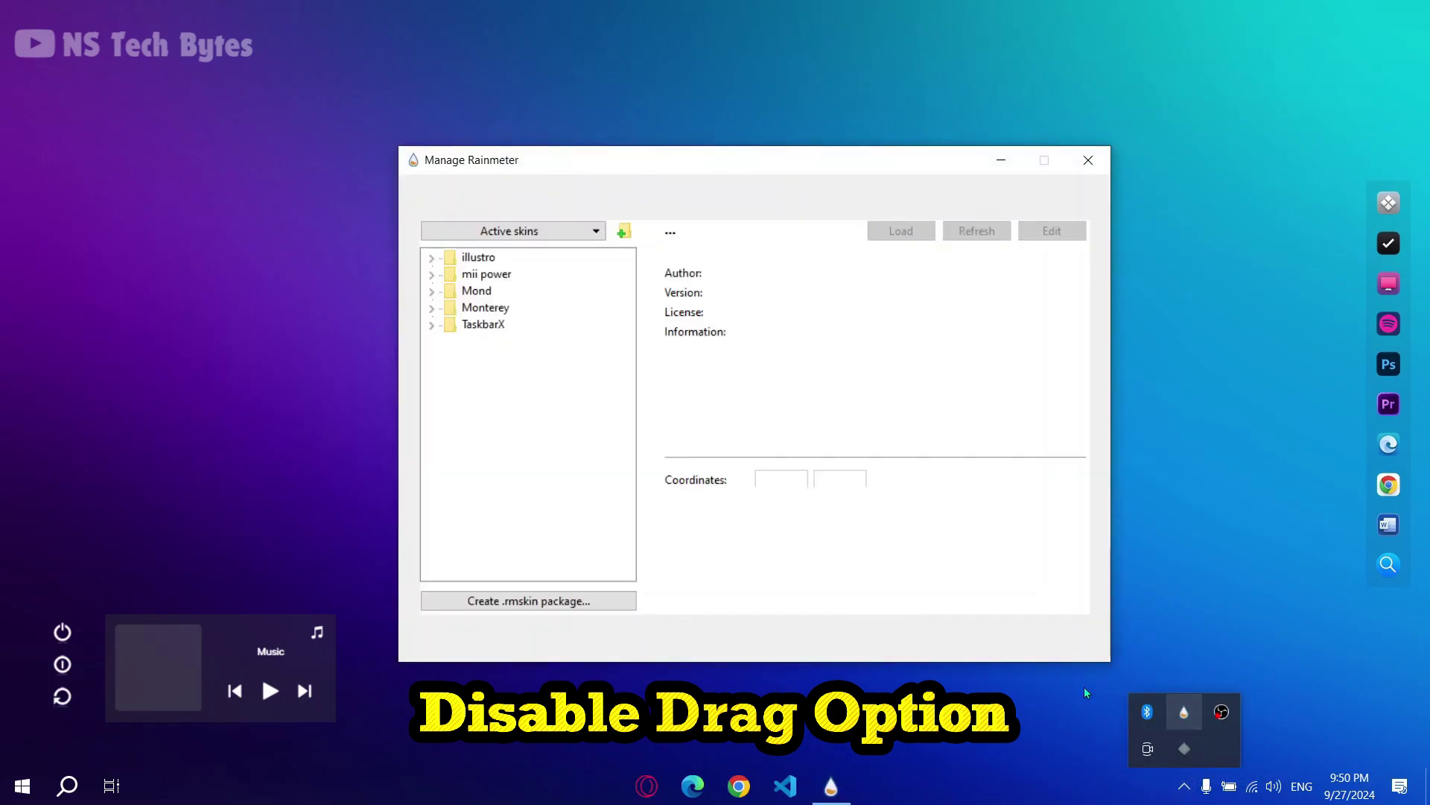
click(509, 232)
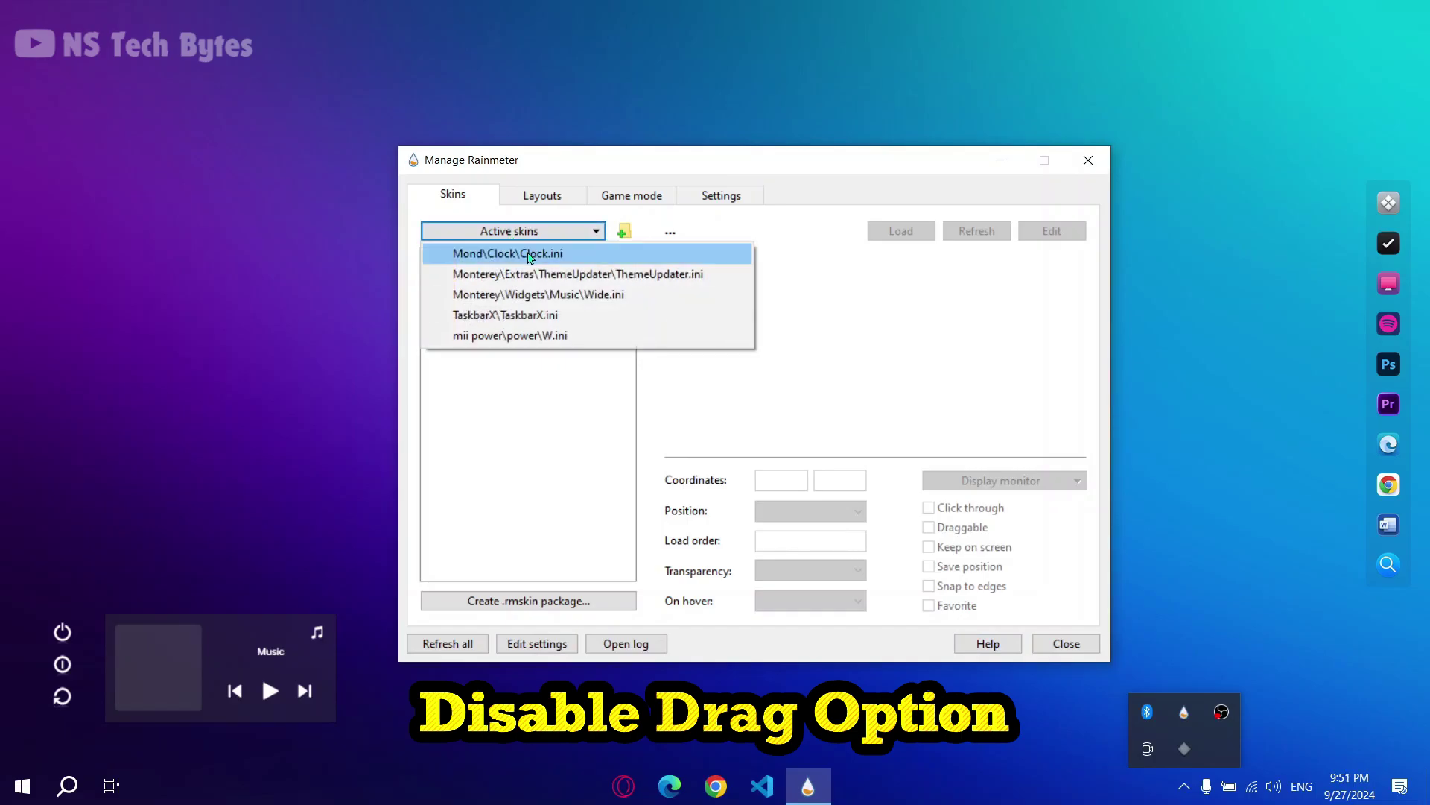
click(531, 255)
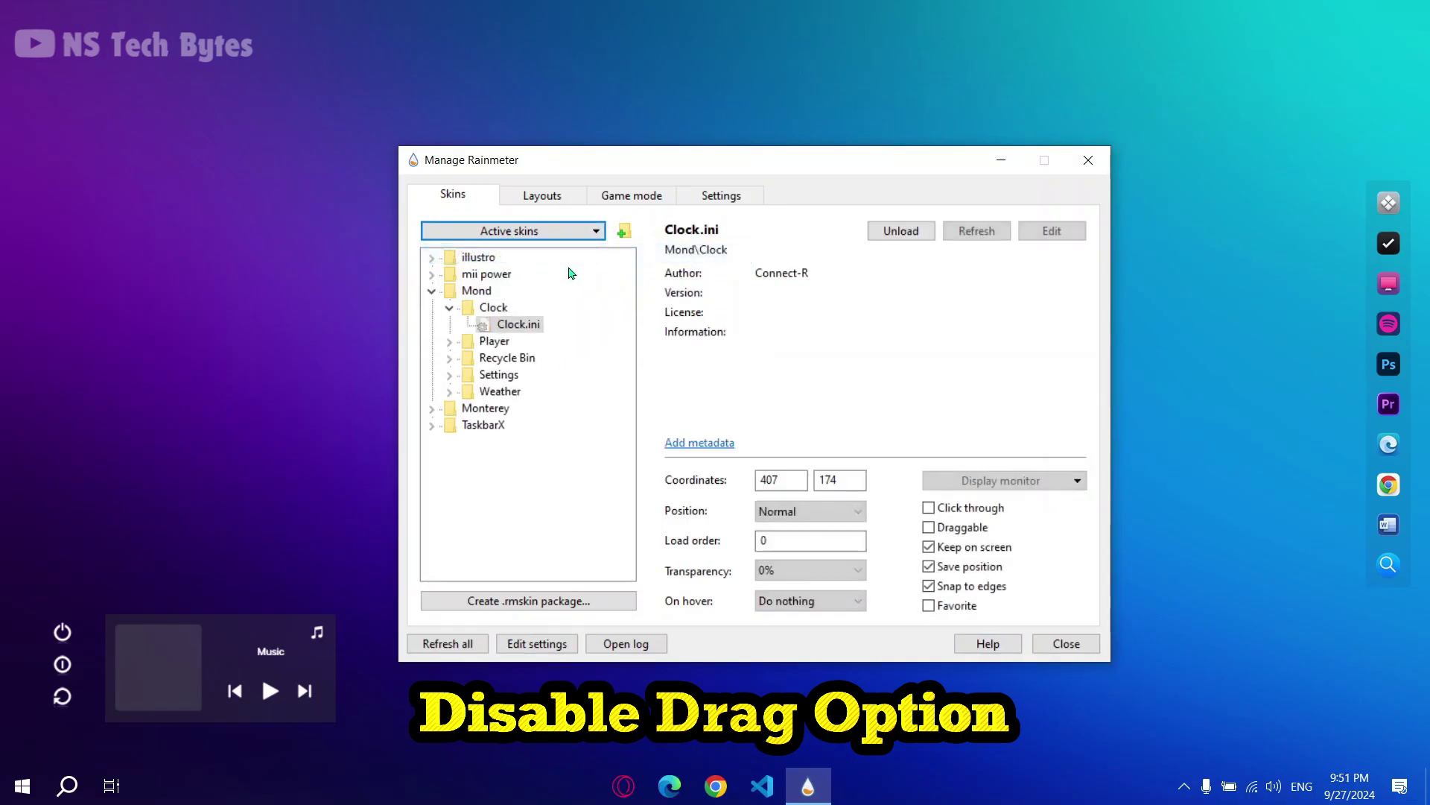
click(929, 527)
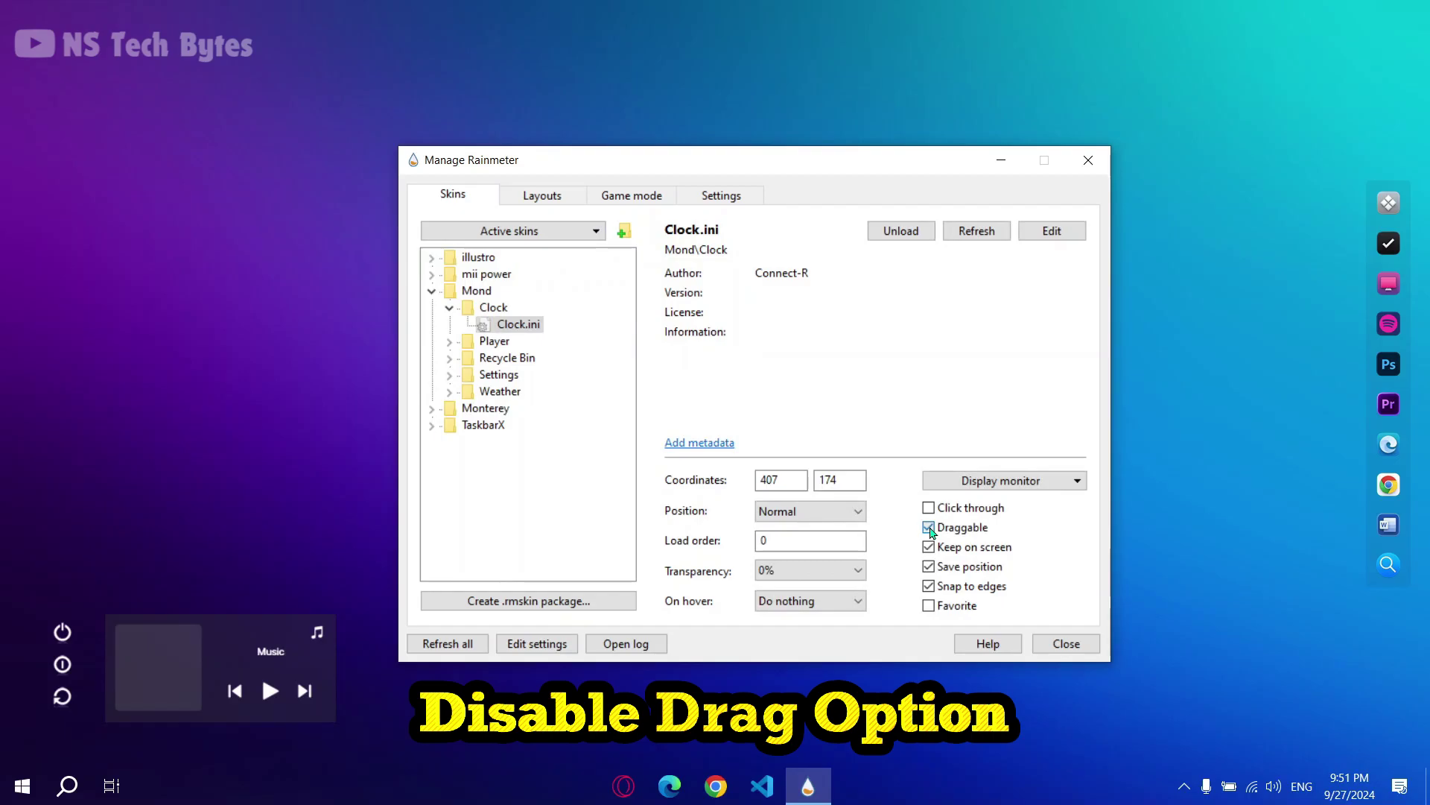
Disable Draggable for the active skin Monterey\Widgets\Music\Wide.ini, then refresh all skins and close the skin manager.
click(525, 232)
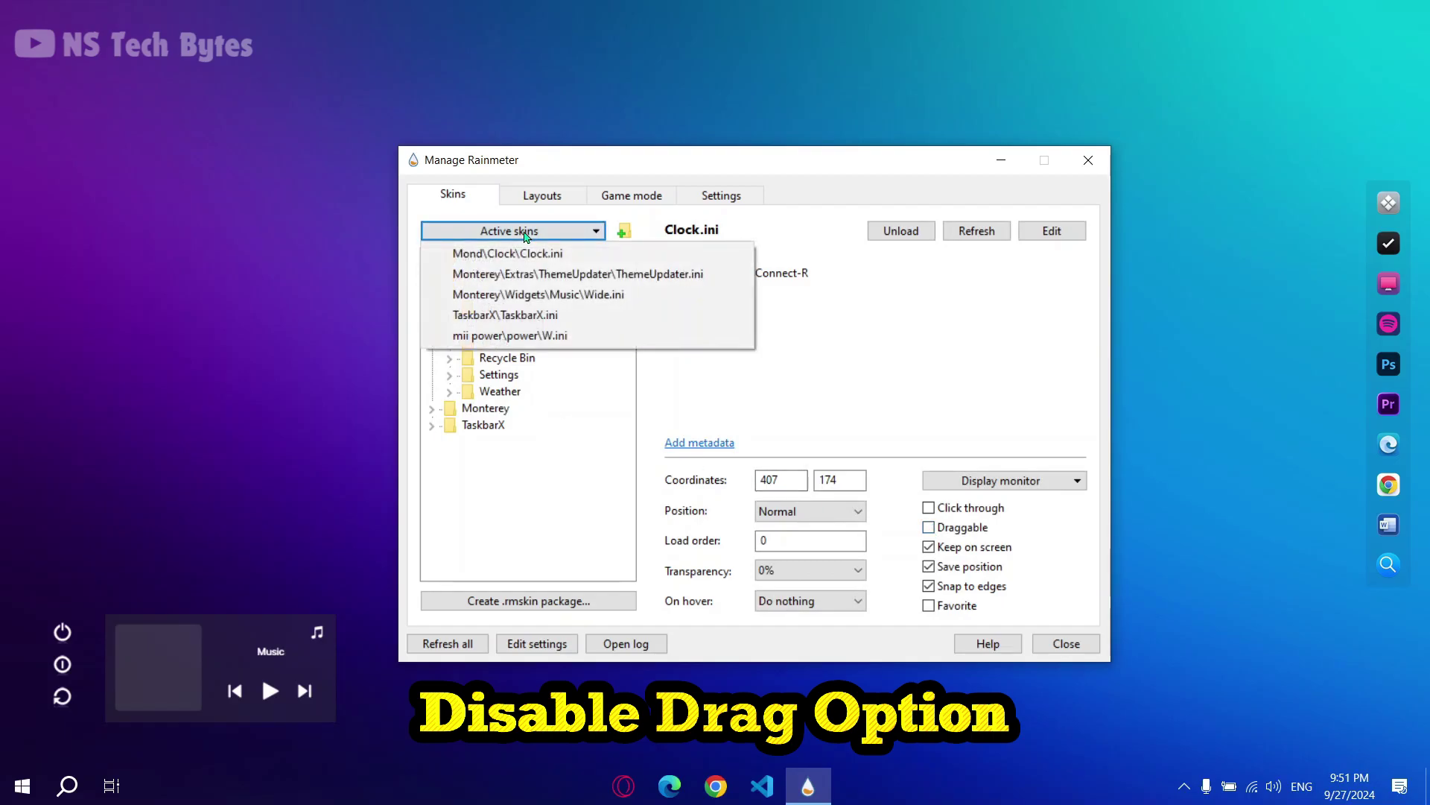
click(524, 295)
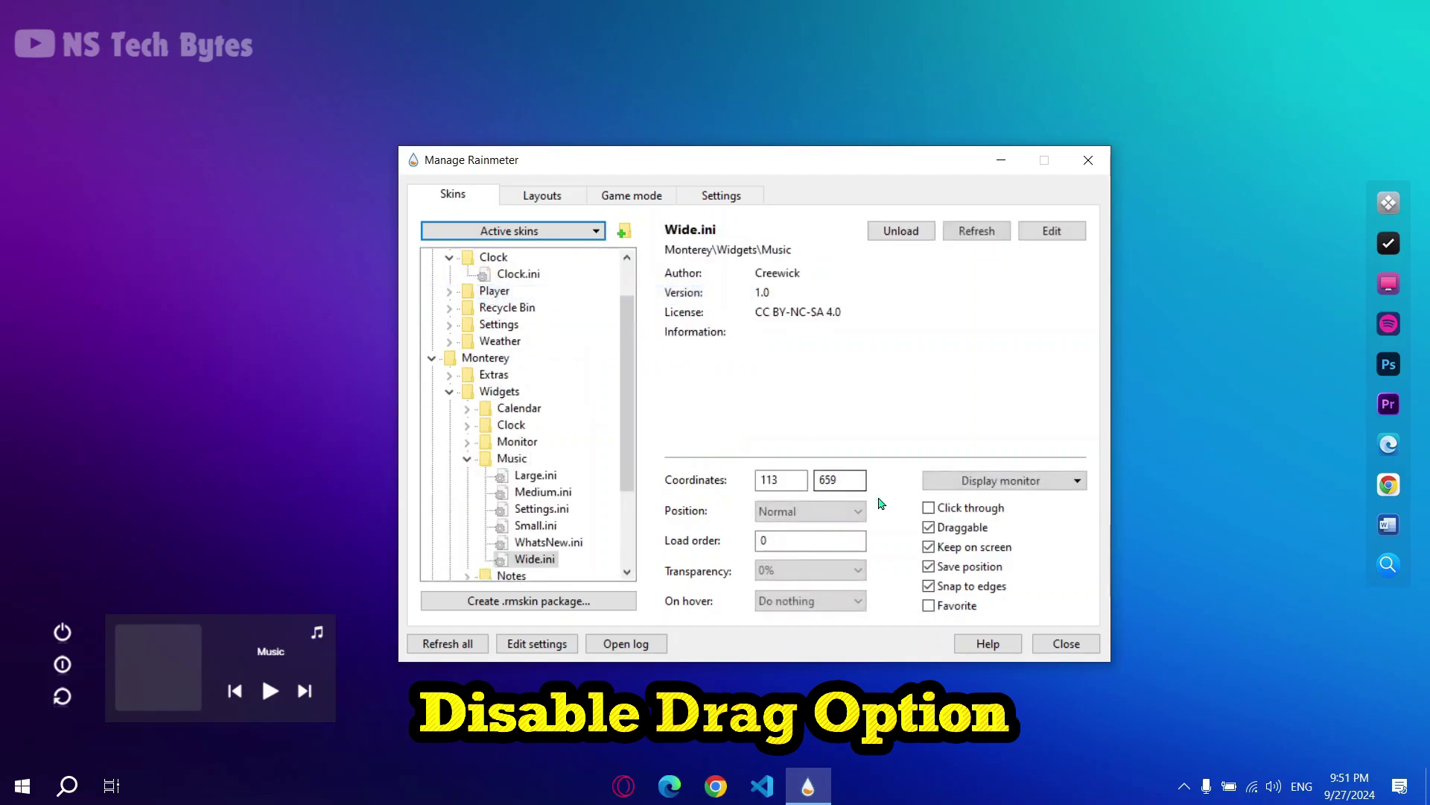
click(929, 527)
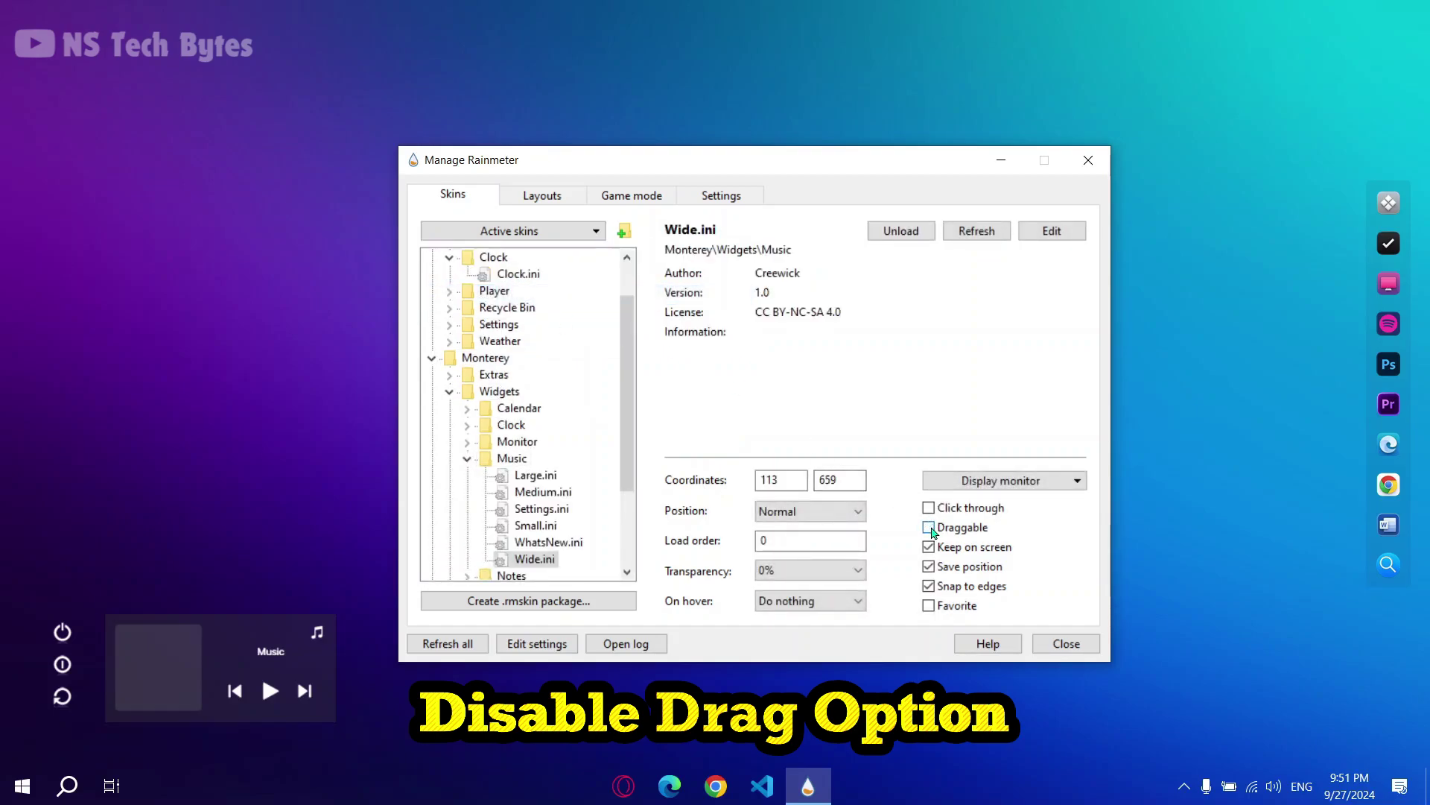
click(450, 642)
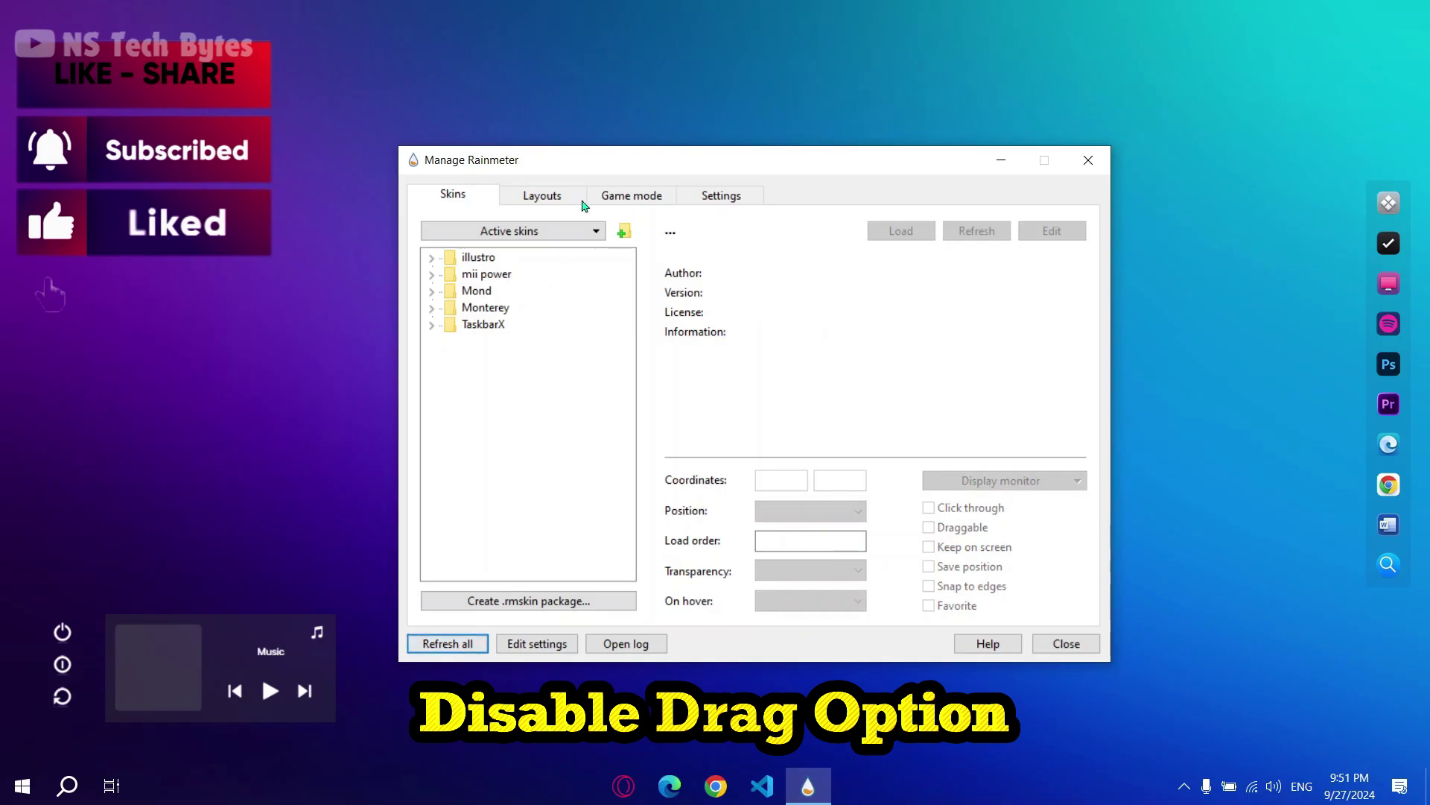
click(1087, 160)
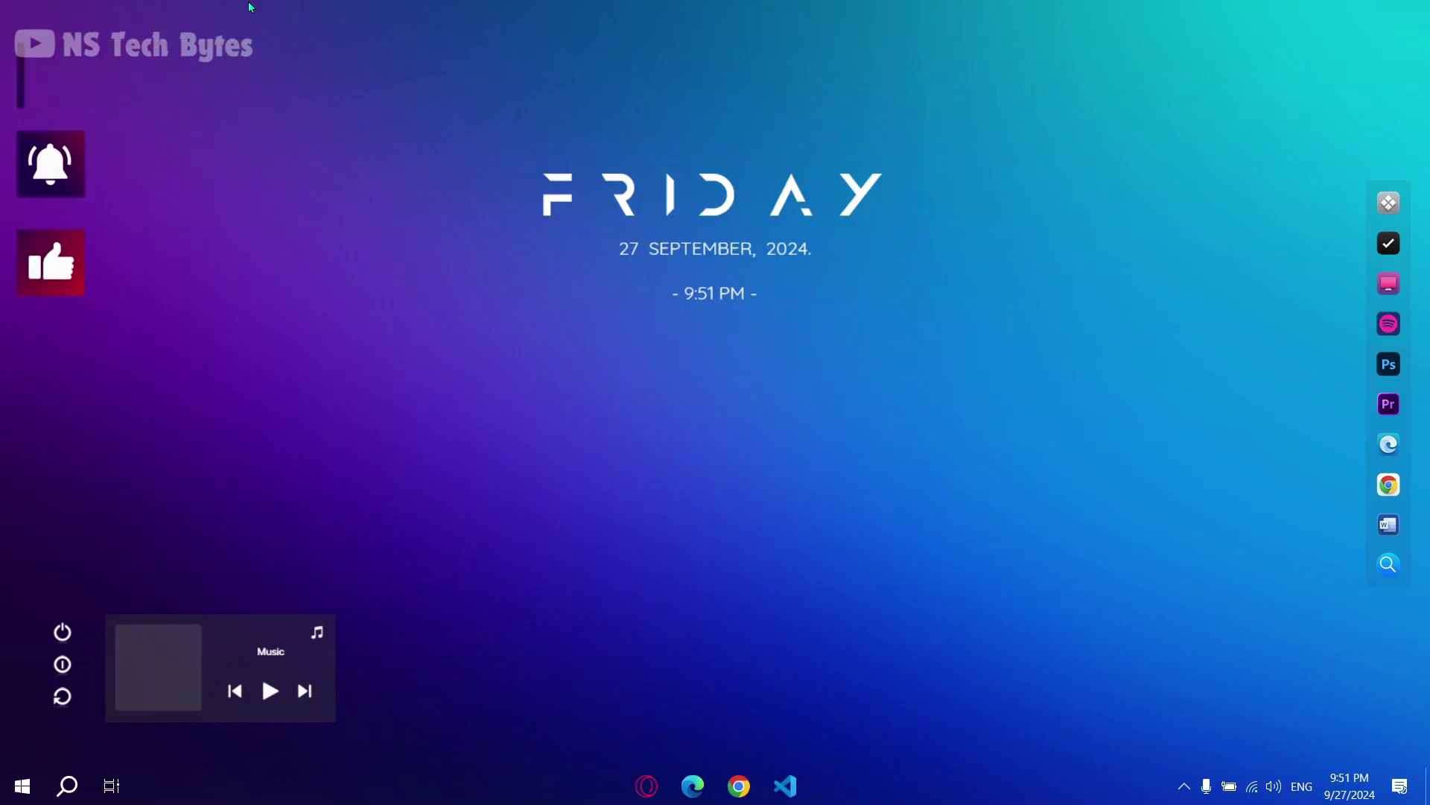
Search Windows for "windows" and open Windows Media Player.
click(65, 786)
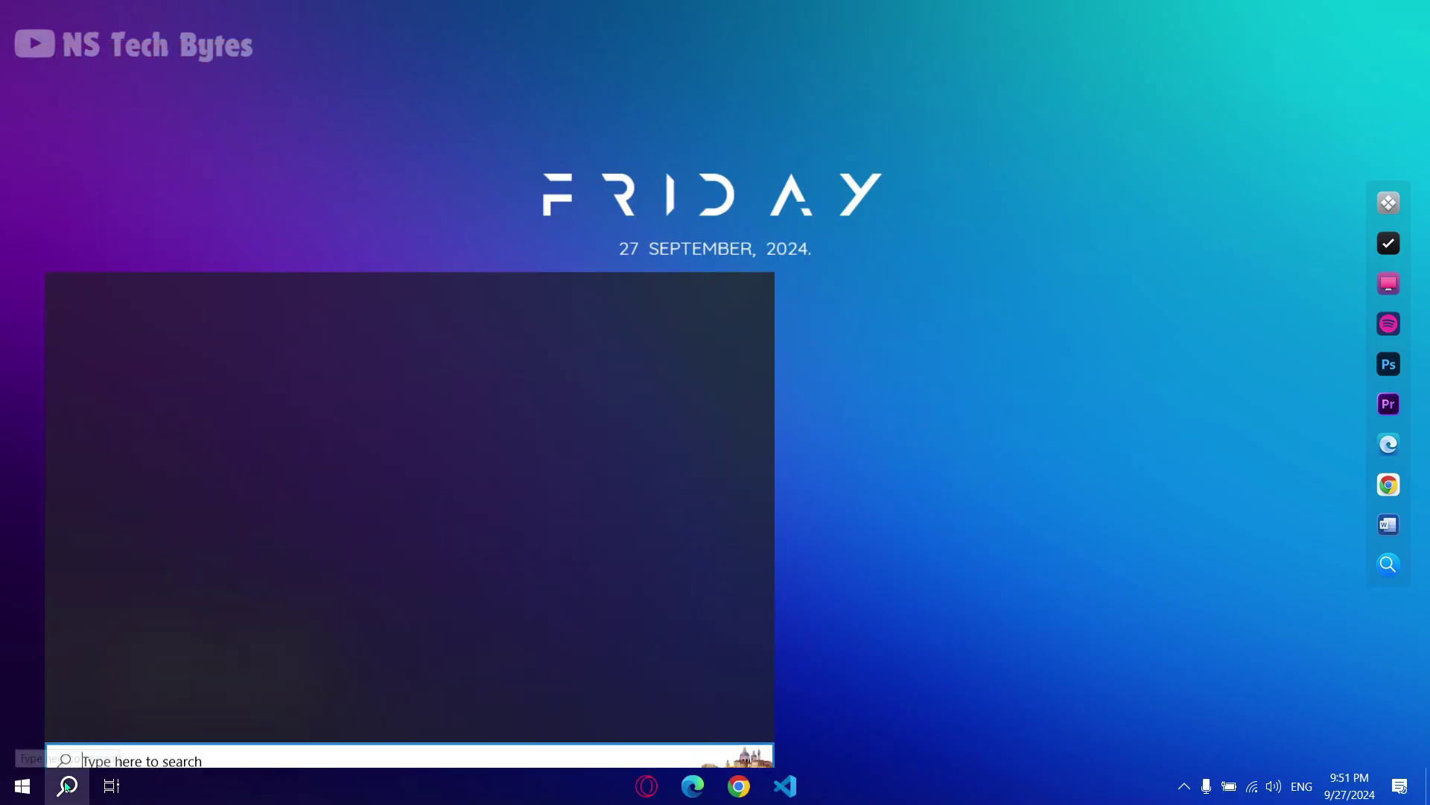
text(wi)
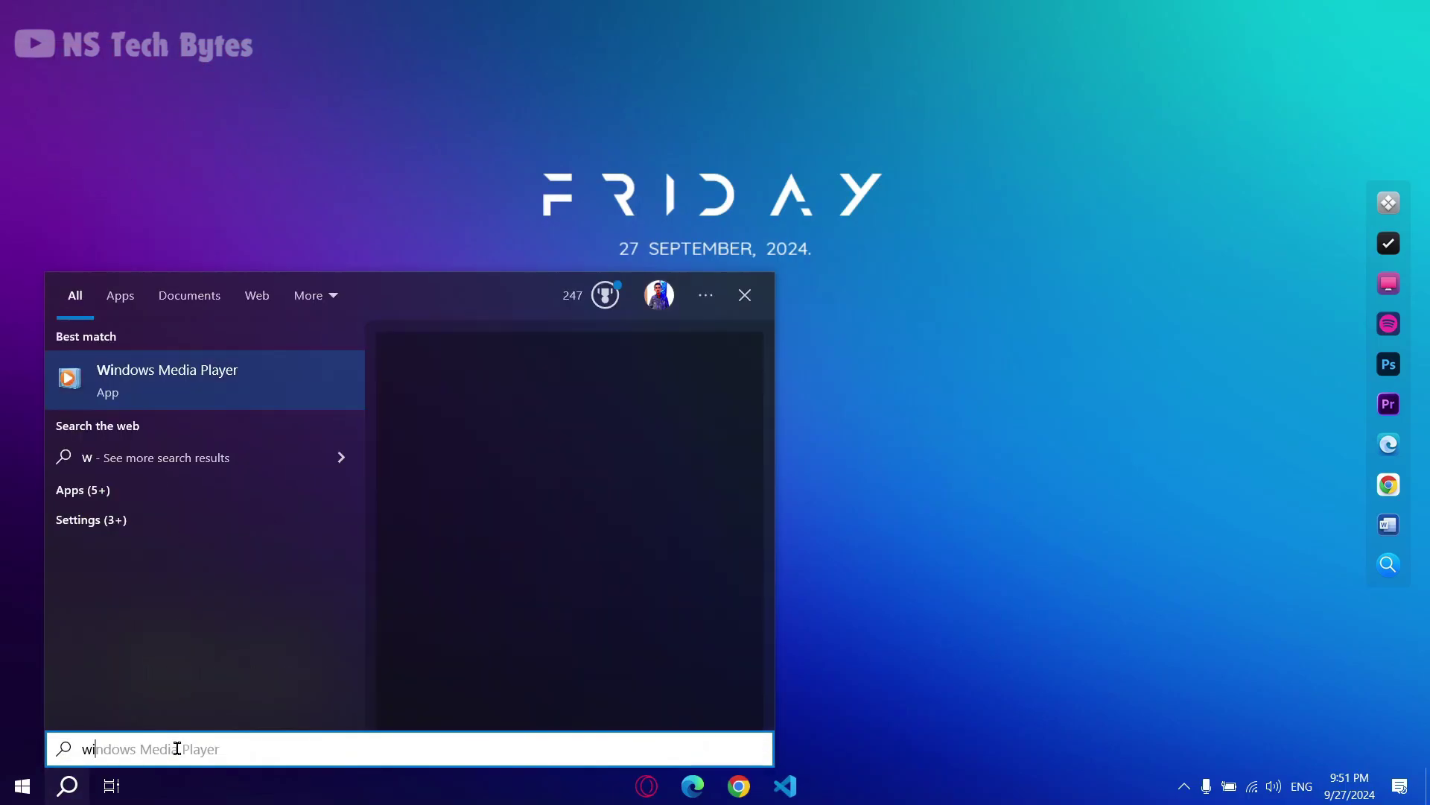
text(ndows)
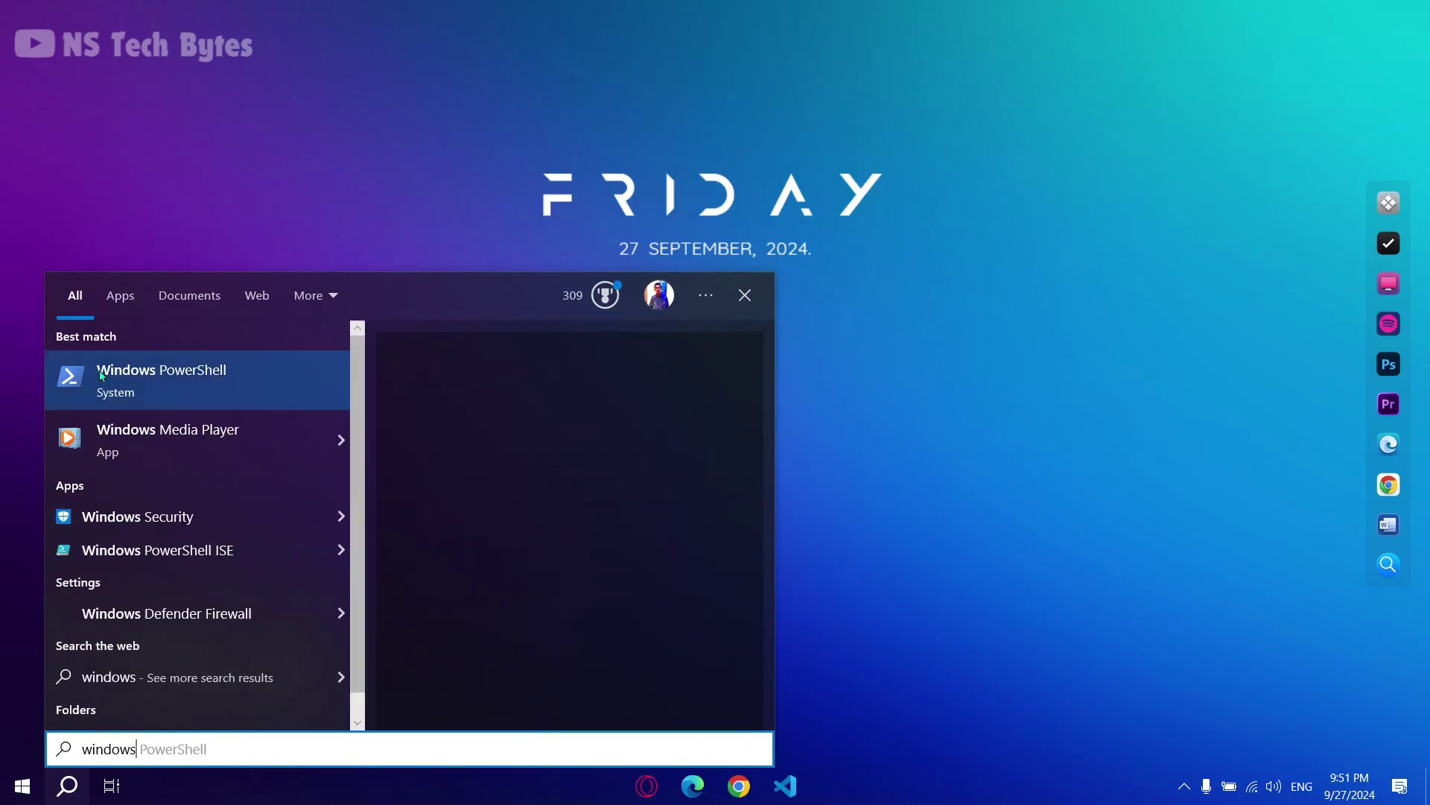
click(149, 444)
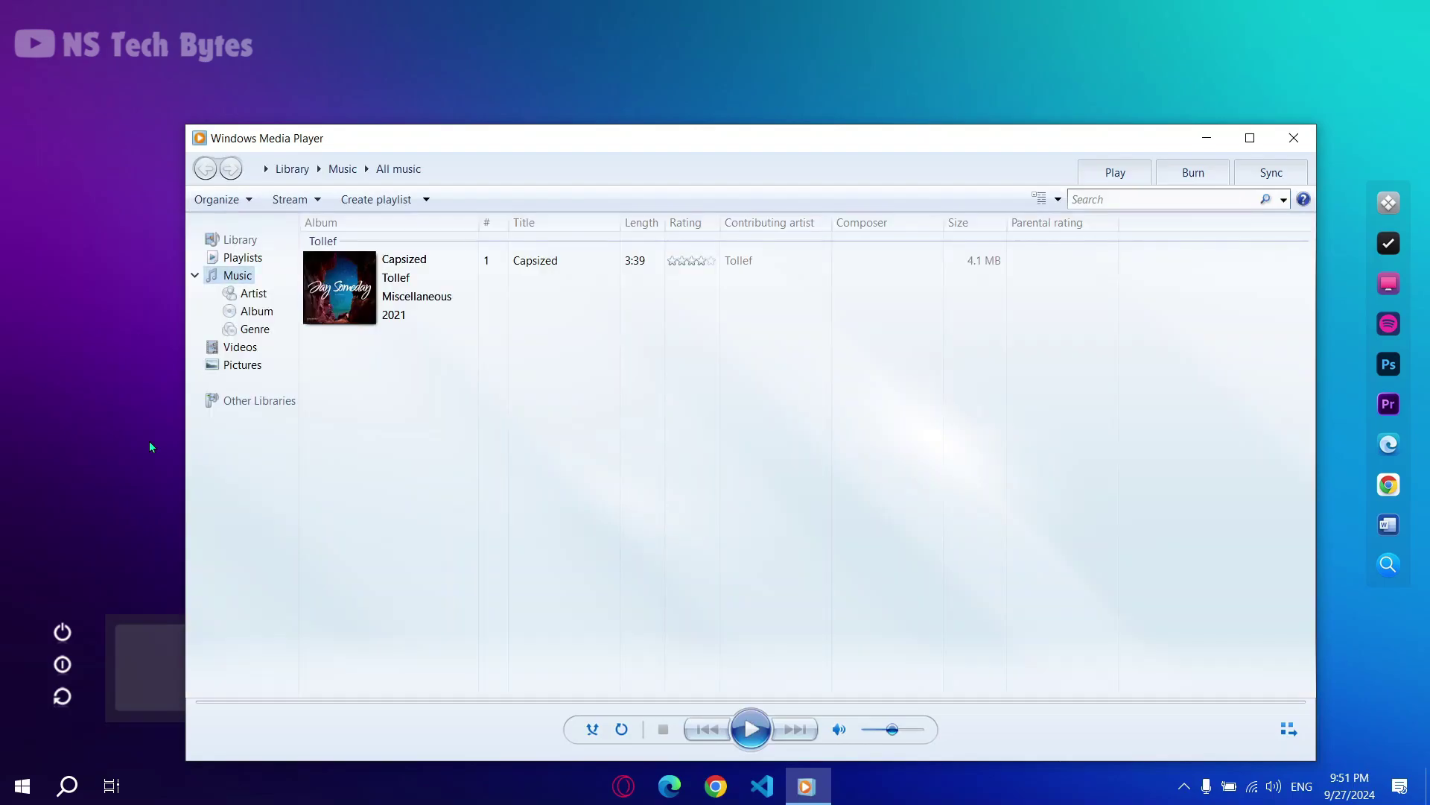
Start playing the track Capsized, minimize the player, and test pausing and resuming from the desktop music widget.
click(757, 732)
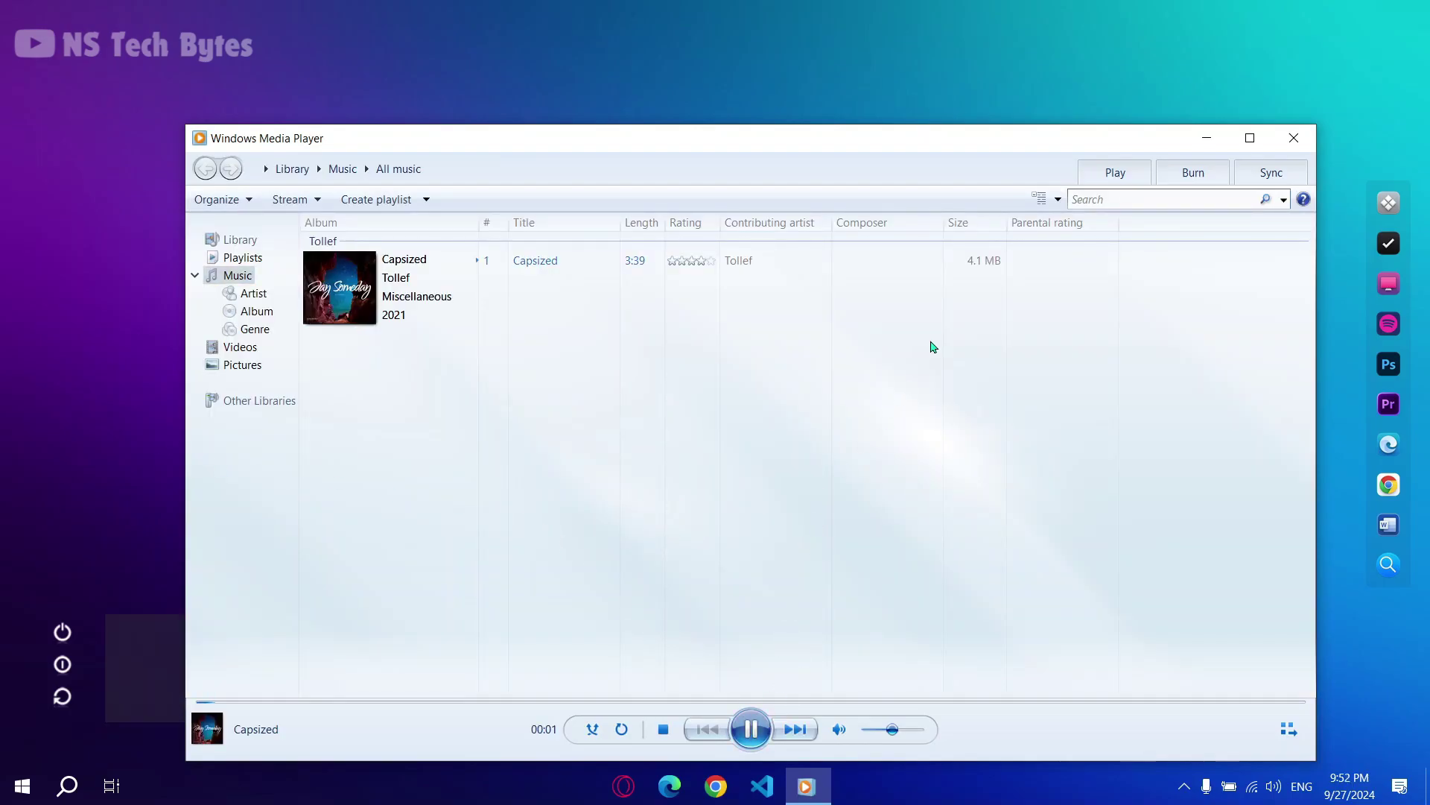
click(1208, 139)
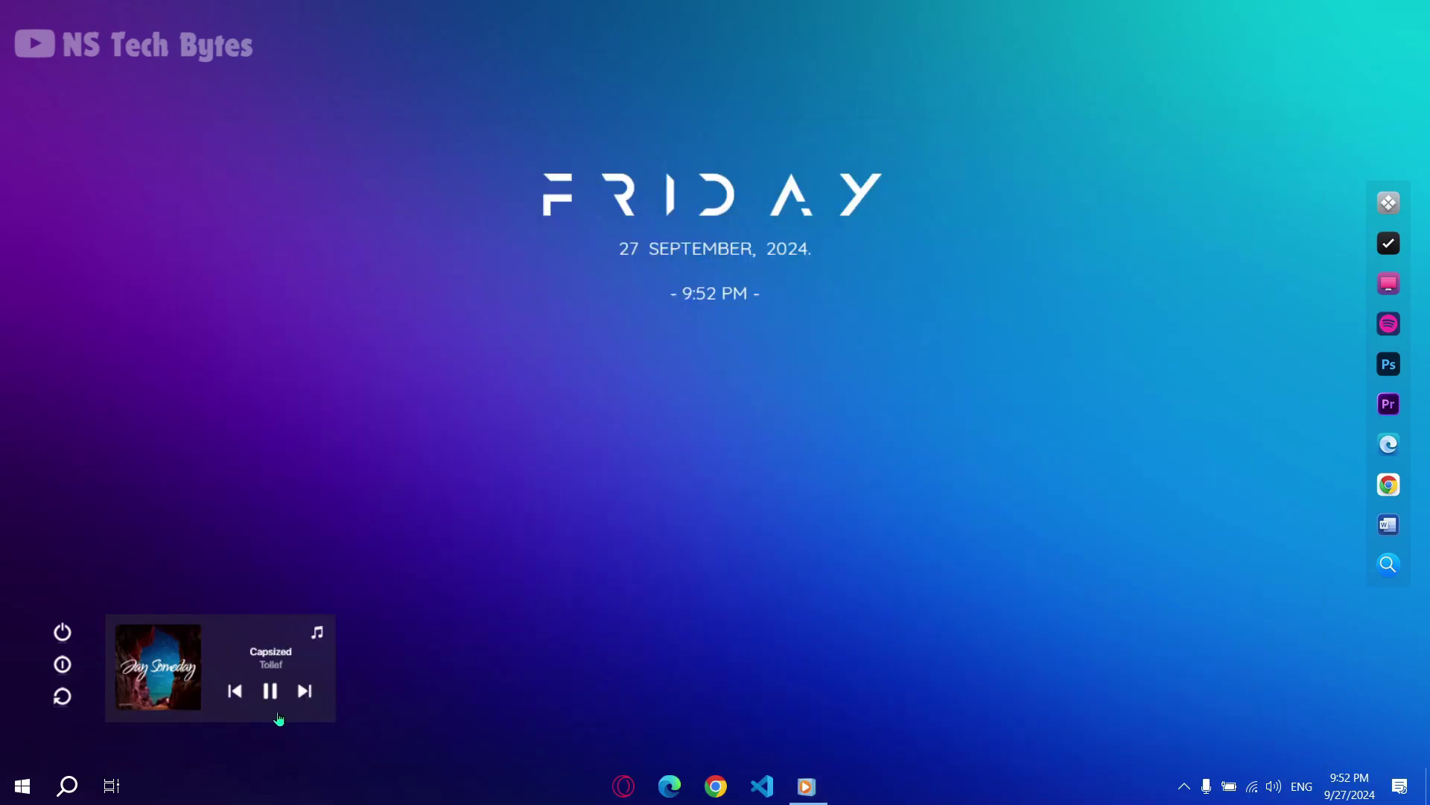
click(271, 699)
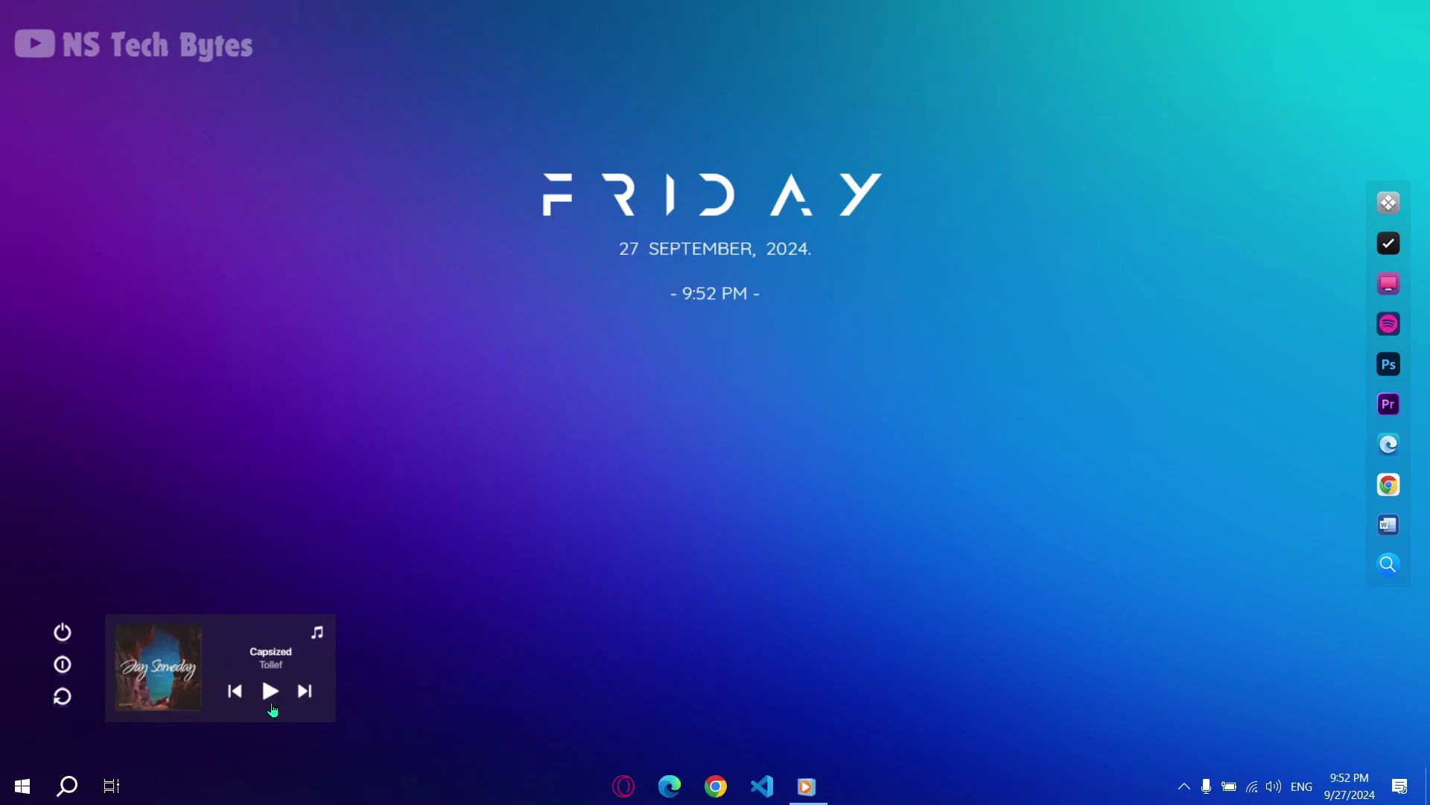
click(270, 695)
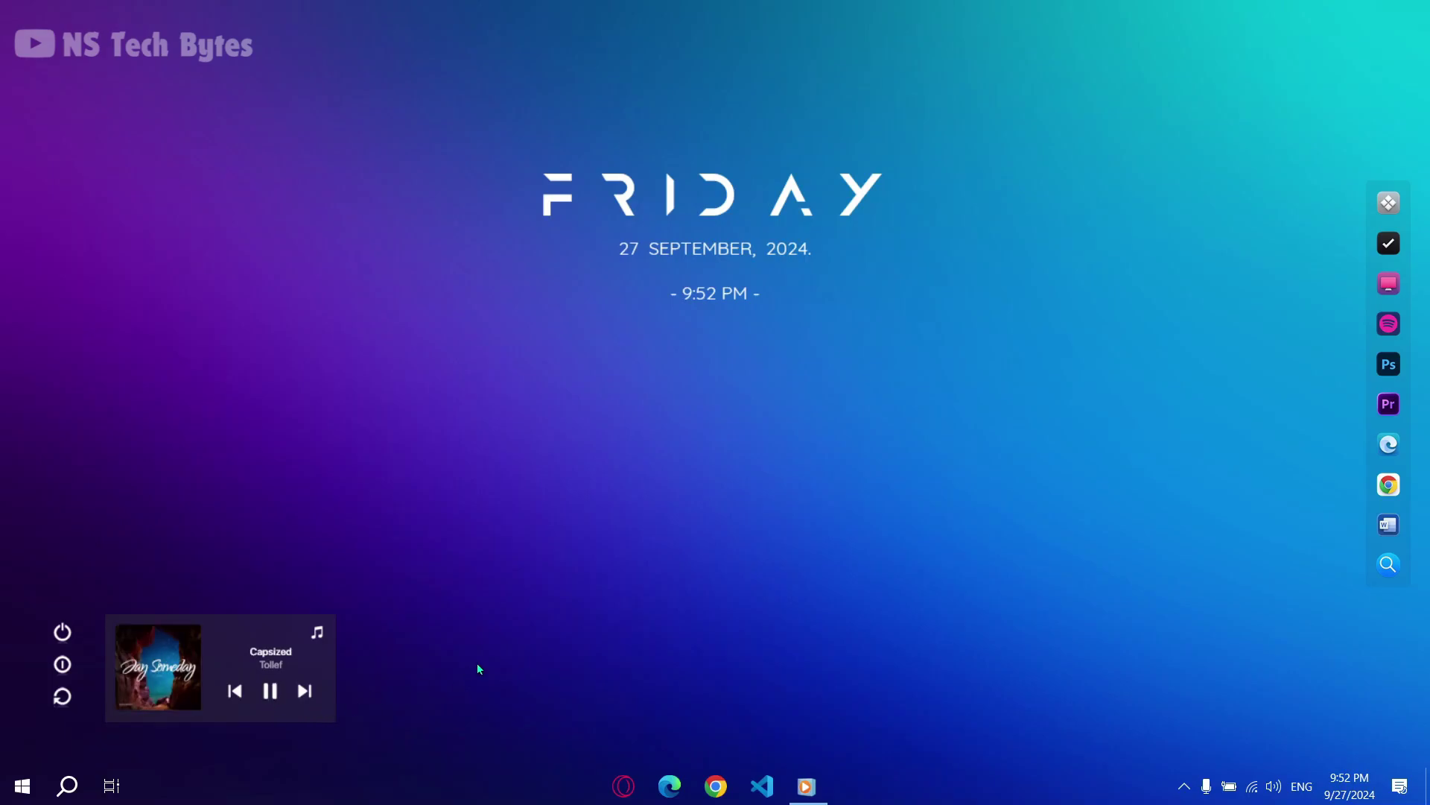